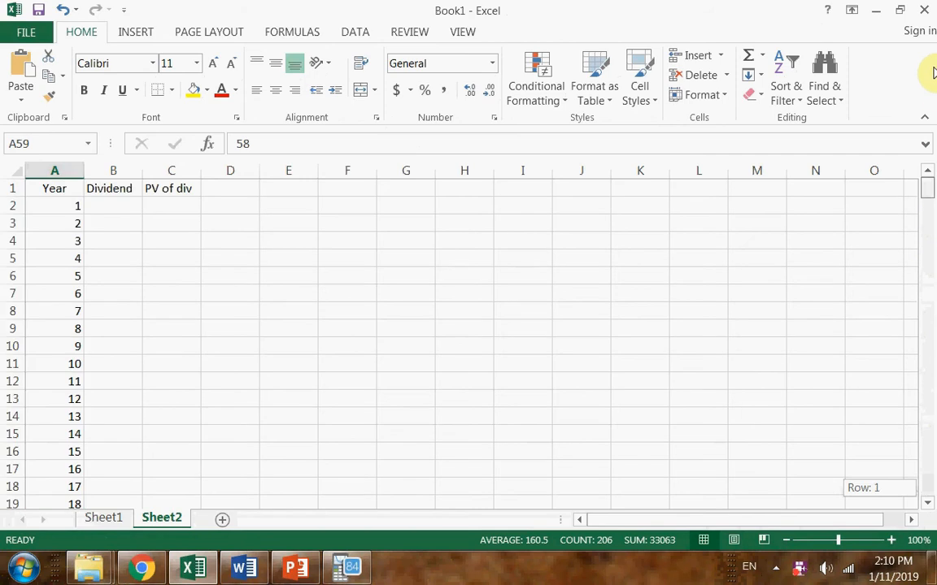
Calculate the year 1 dividend in cell B2 with the formula =2*1.02
left_click(134, 205)
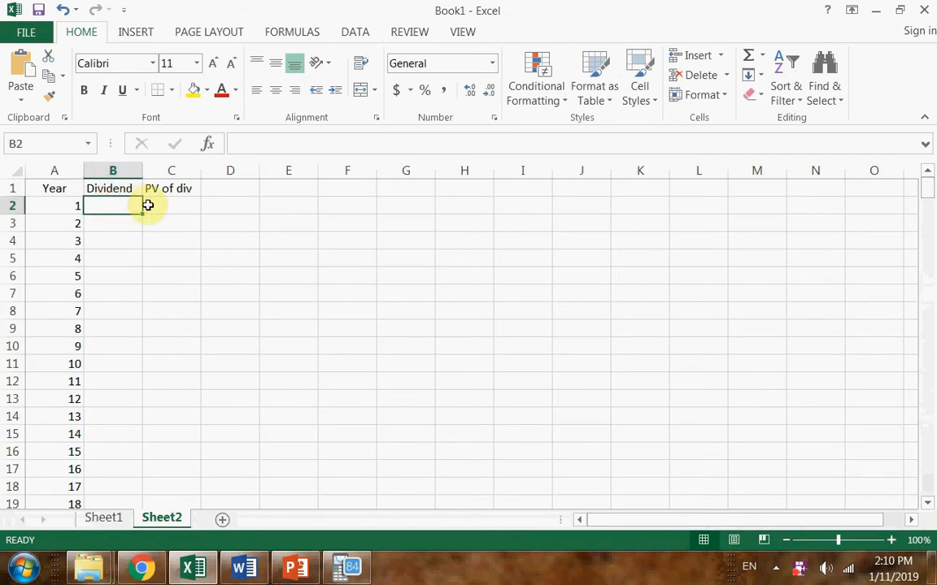
type("=2*1.02")
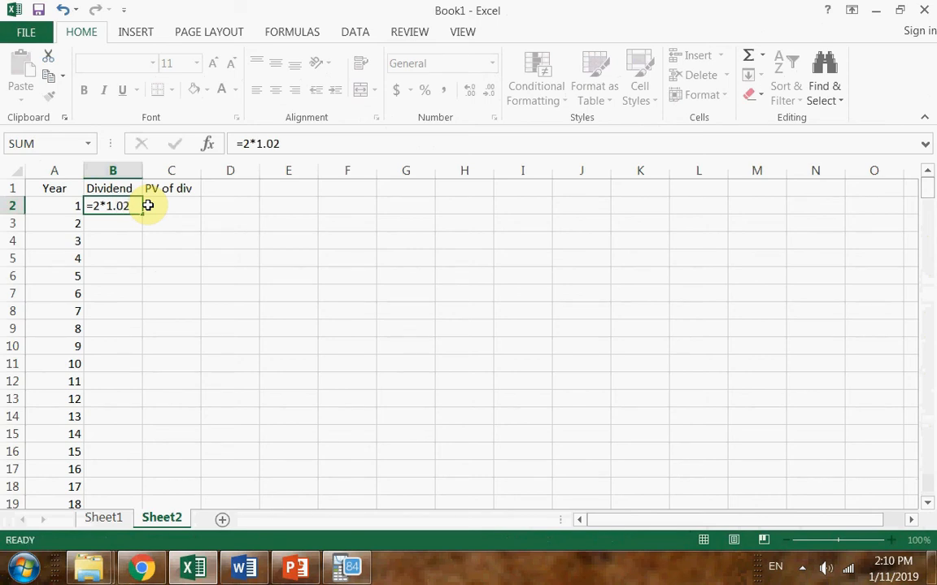
key("Return")
left_click(122, 205)
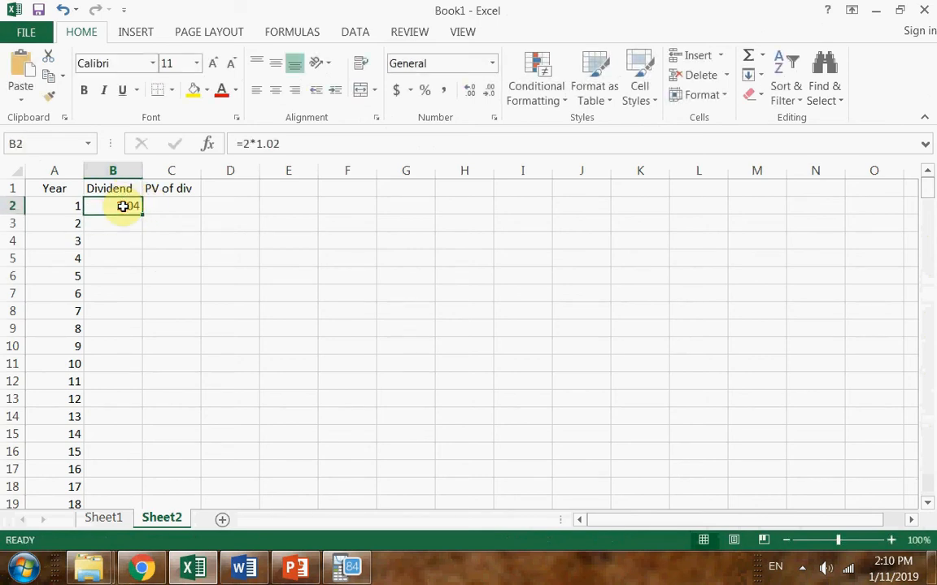
left_click(172, 265)
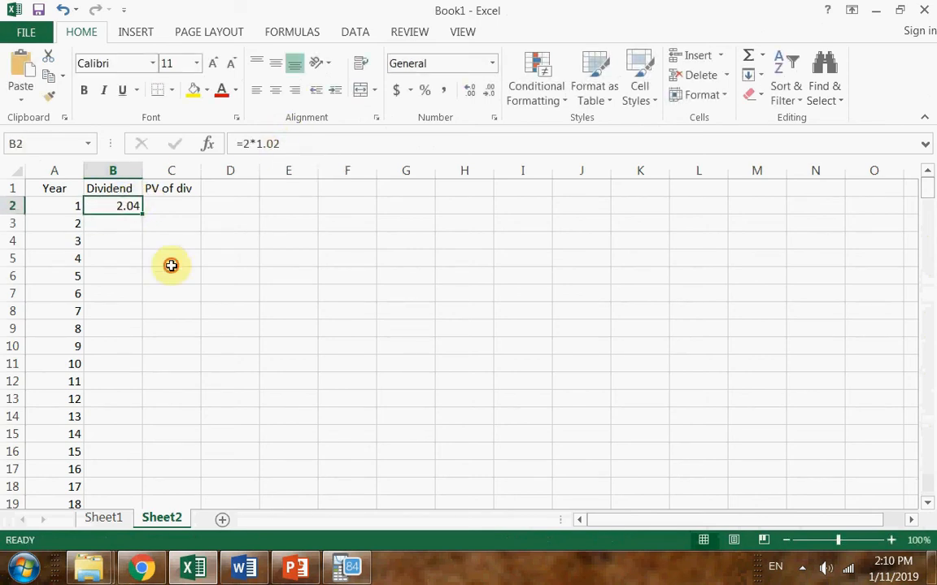
Calculate the year 2 dividend in cell B3 with the formula =B2*1.02
left_click(124, 209)
left_click(130, 221)
type("=")
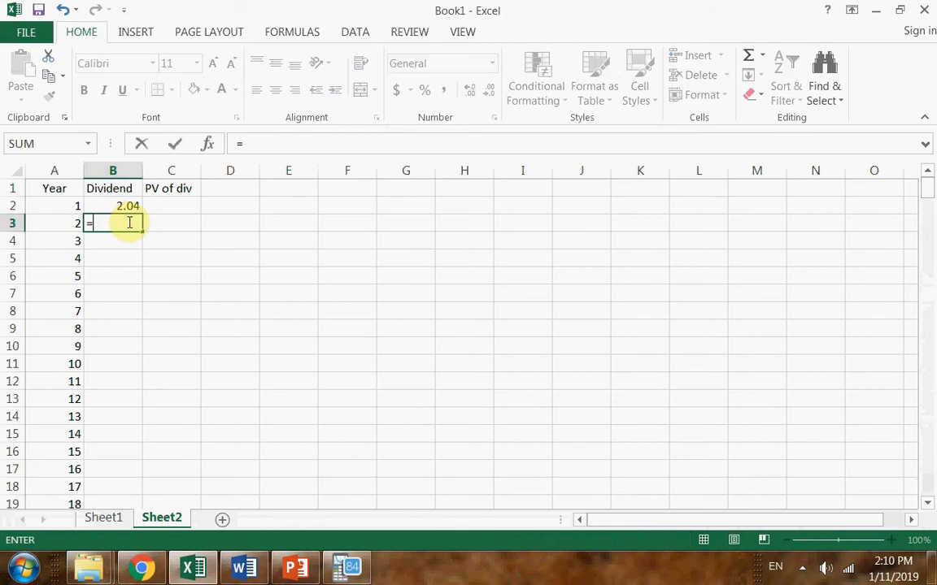
left_click(128, 203)
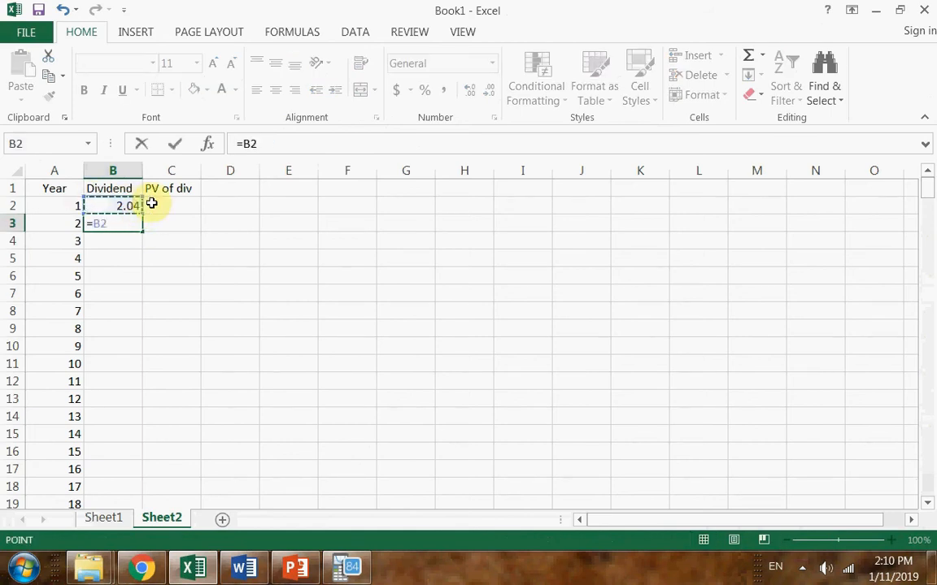
type("*")
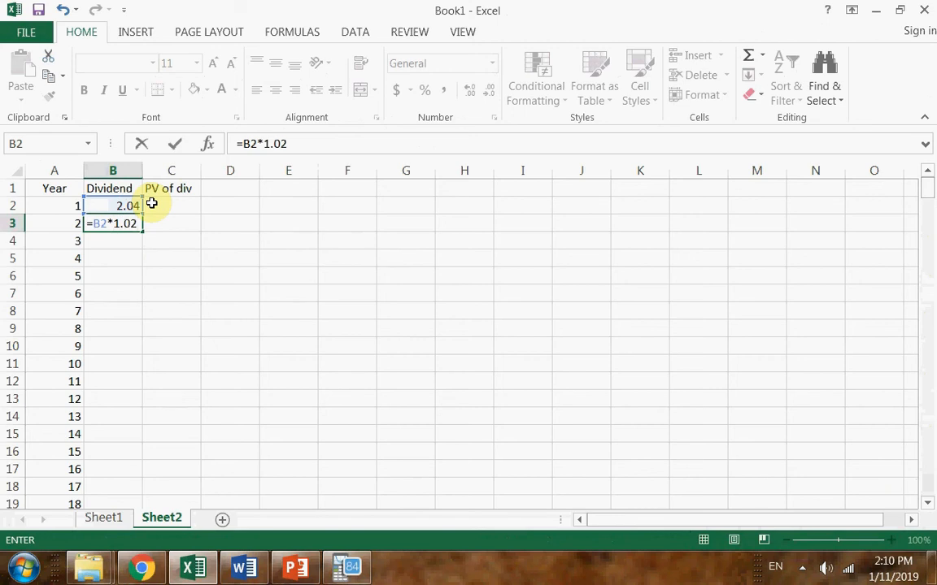
key("Return")
Format the year 2 dividend to two decimals and fill its formula down the Dividend column for all listed years
left_click(106, 225)
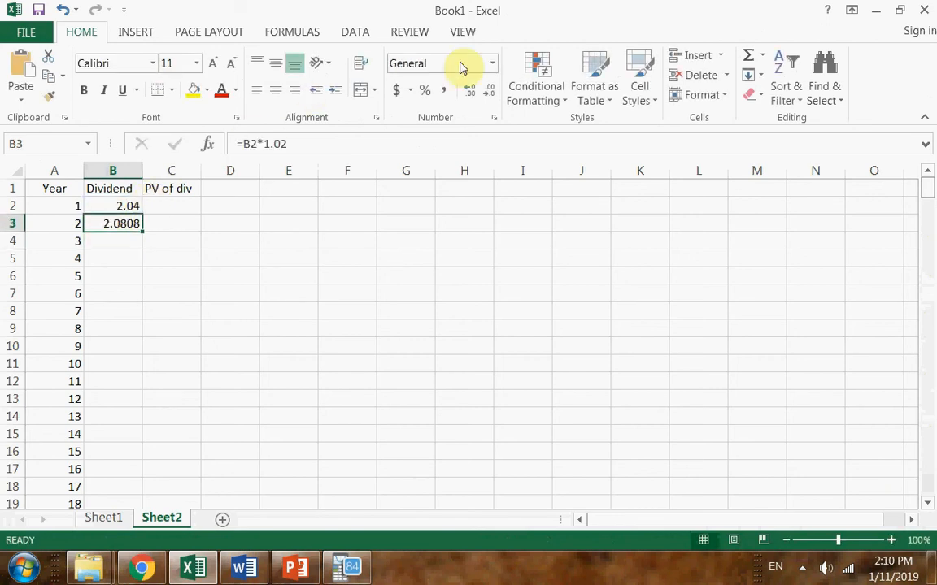
left_click(488, 90)
left_click(489, 90)
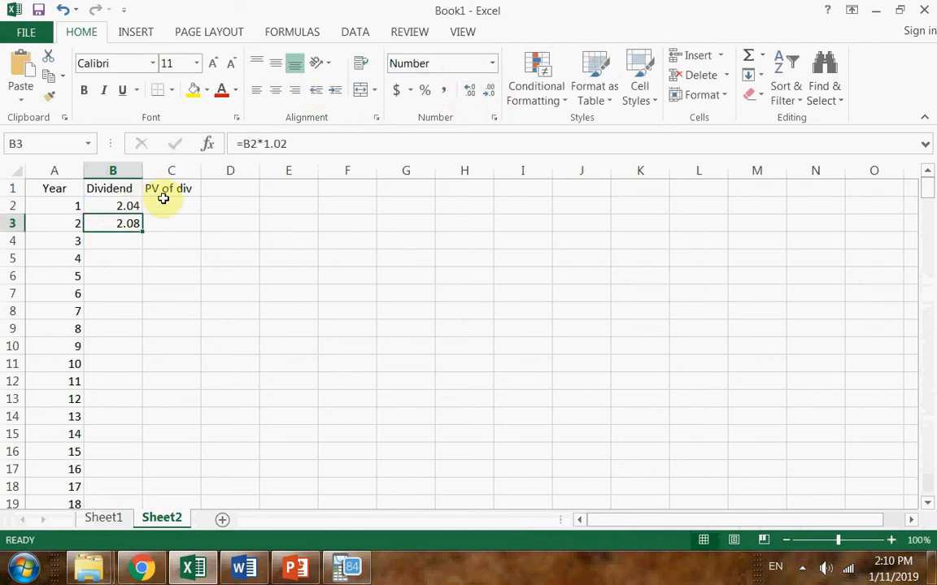
double_click(143, 230)
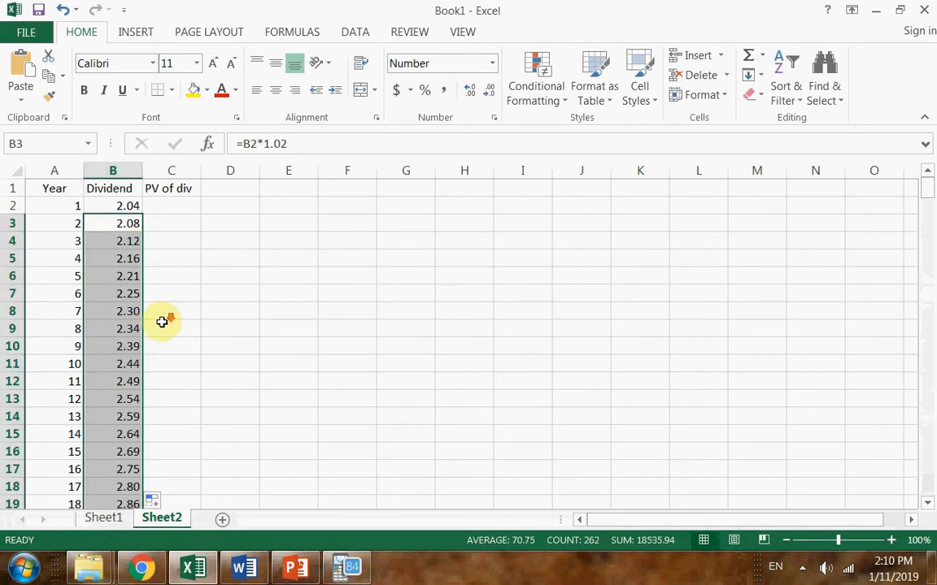
scroll(165, 316, "down", 20)
scroll(169, 309, "down", 20)
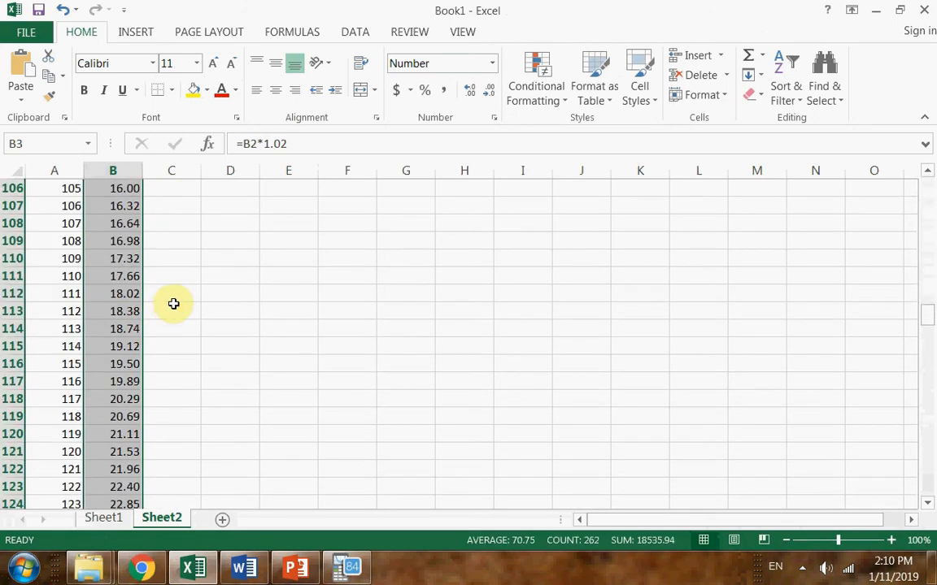
scroll(174, 301, "down", 5)
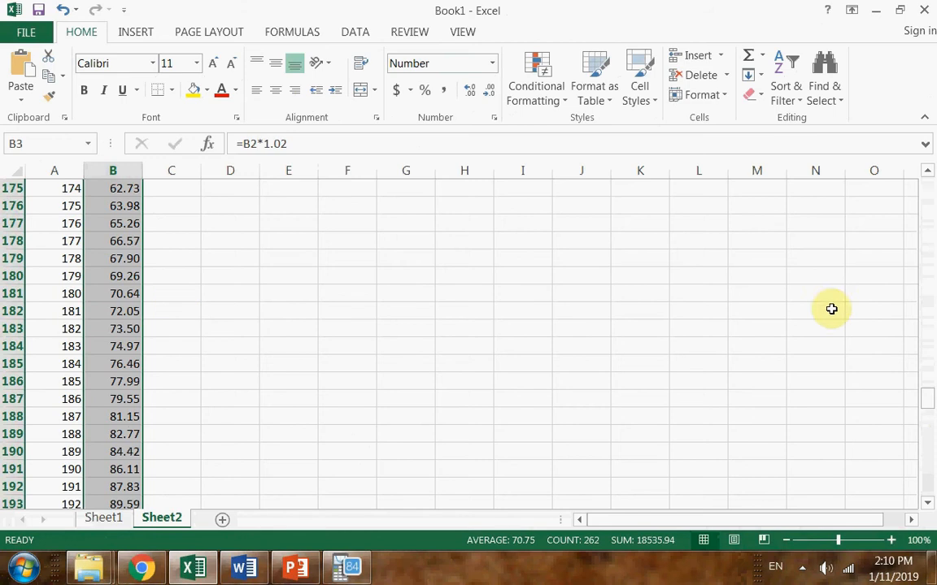
left_click_drag(930, 394, 924, 179)
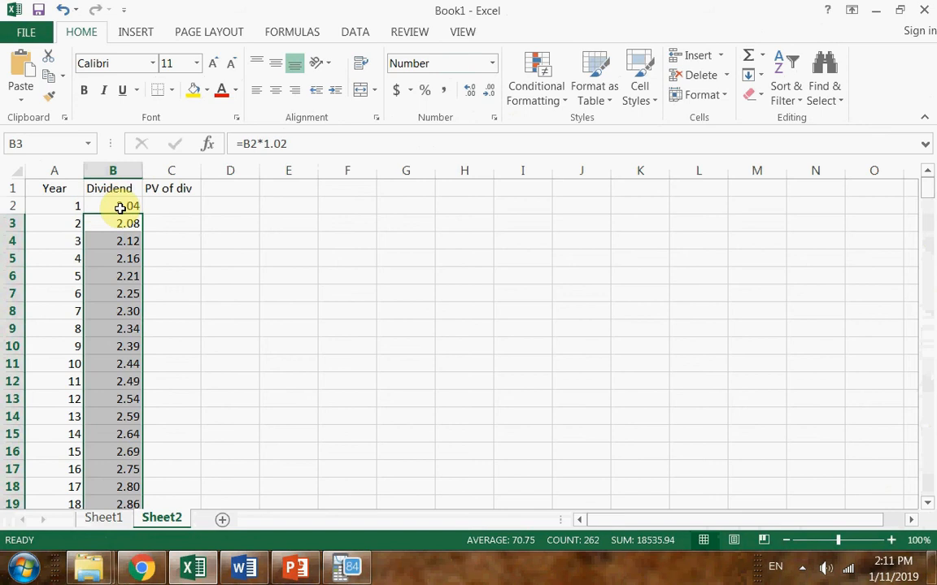
Enter =B2/1.15^A2 in C2 for the present value of the year 1 dividend, checking the required return in the Word assignment
left_click(188, 204)
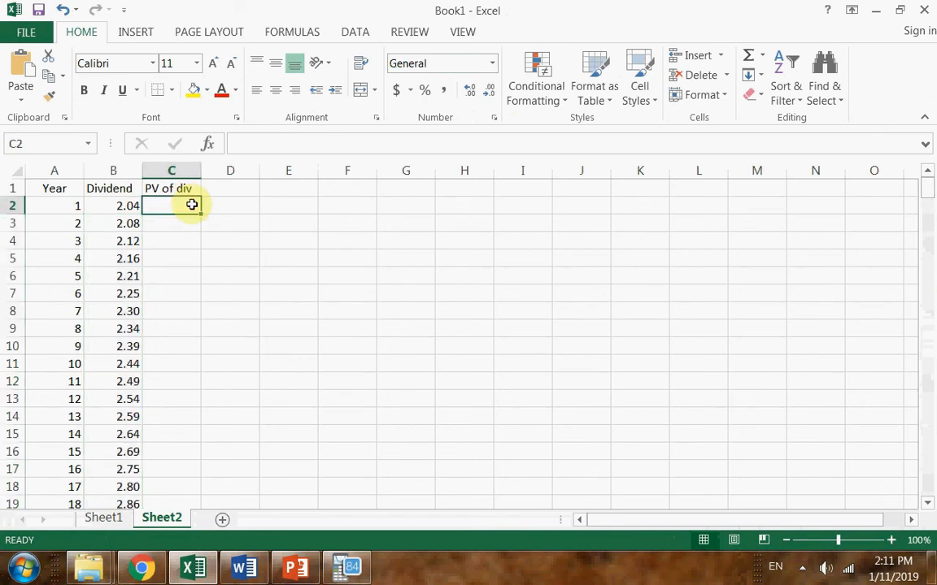
type("=")
left_click(130, 205)
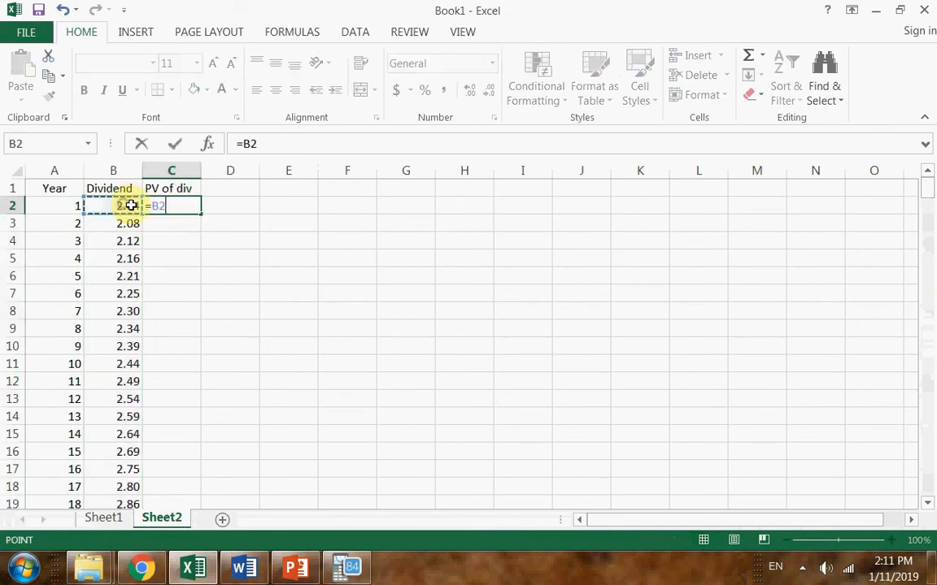
type("/1.12")
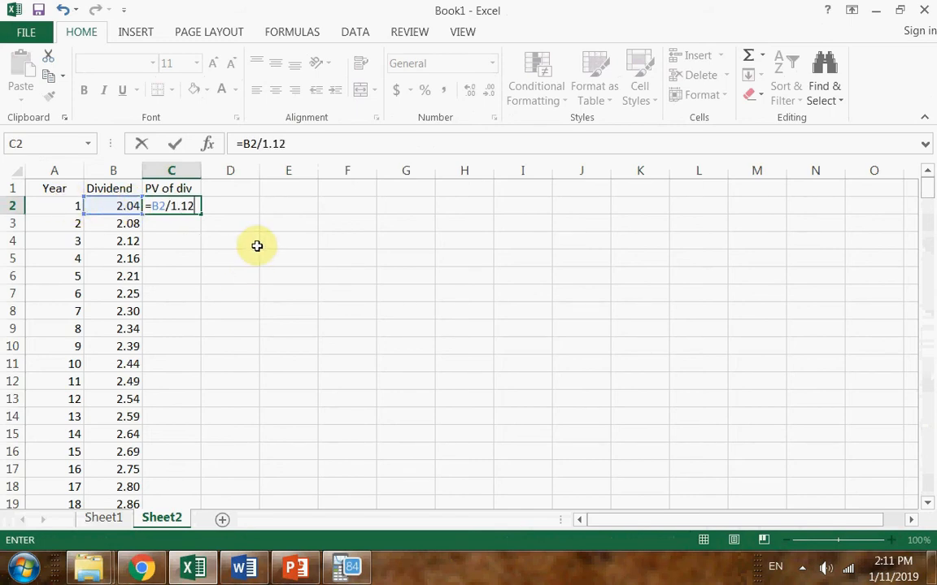
key("alt+Tab")
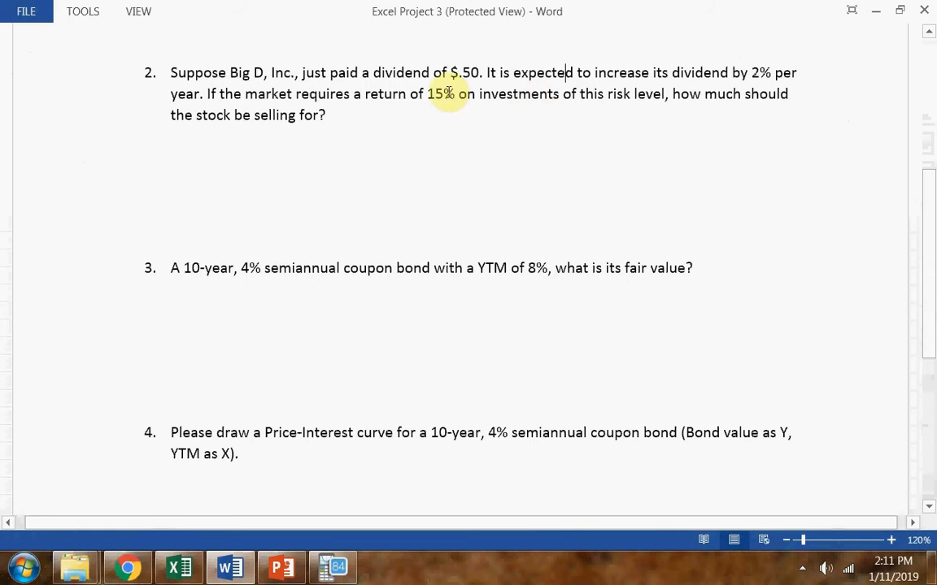
key("alt+Tab")
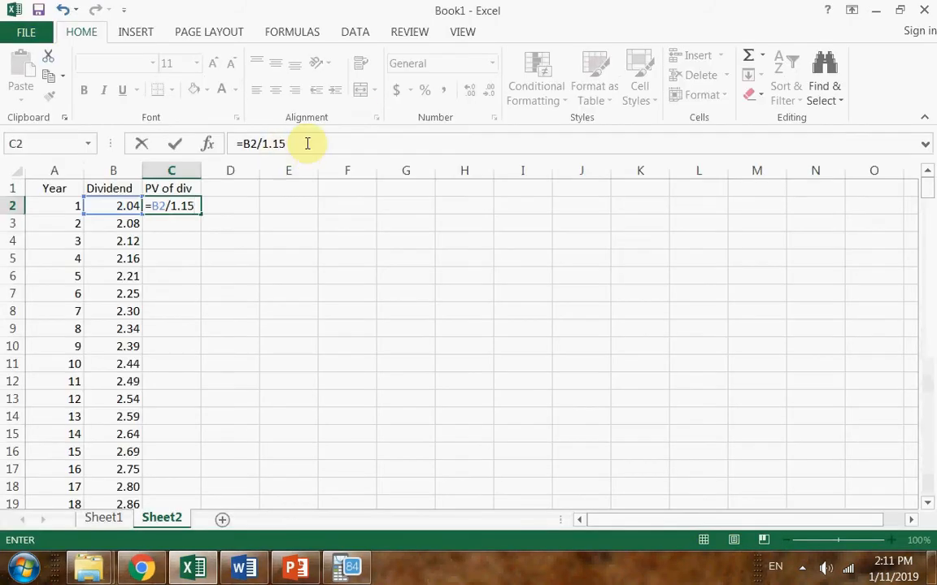
key("alt+Tab")
key("alt+Tab")
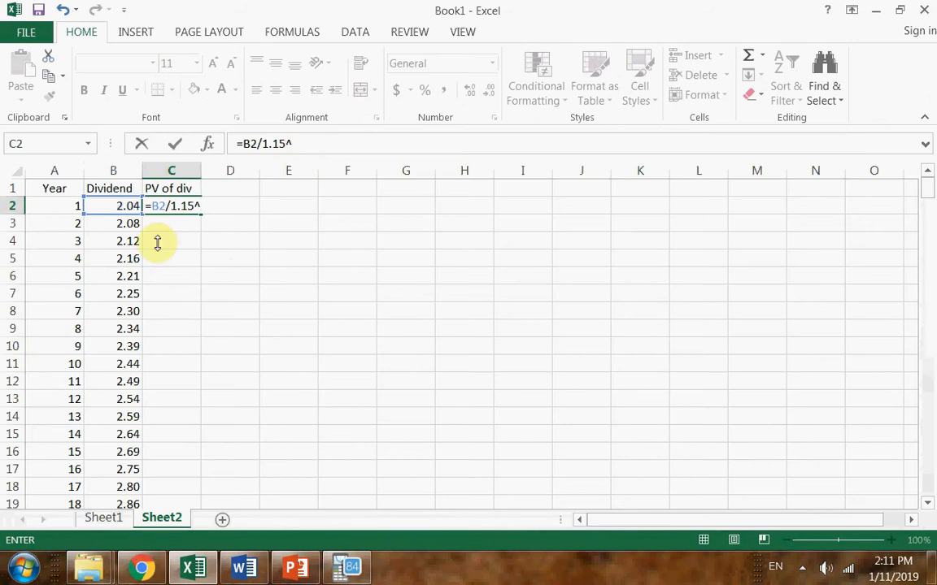
left_click(69, 204)
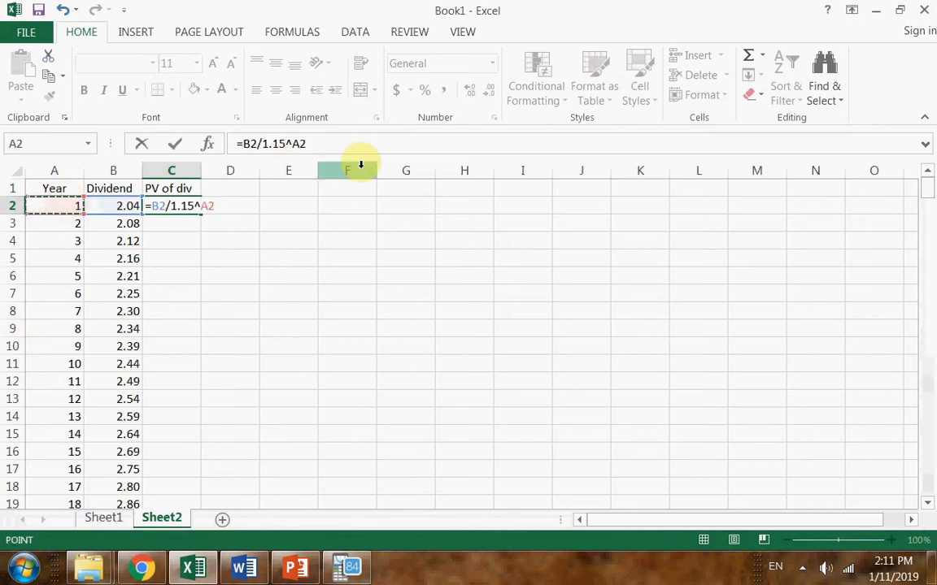
key("Return")
Format the year 1 present value in C2 to two decimals
left_click(172, 206)
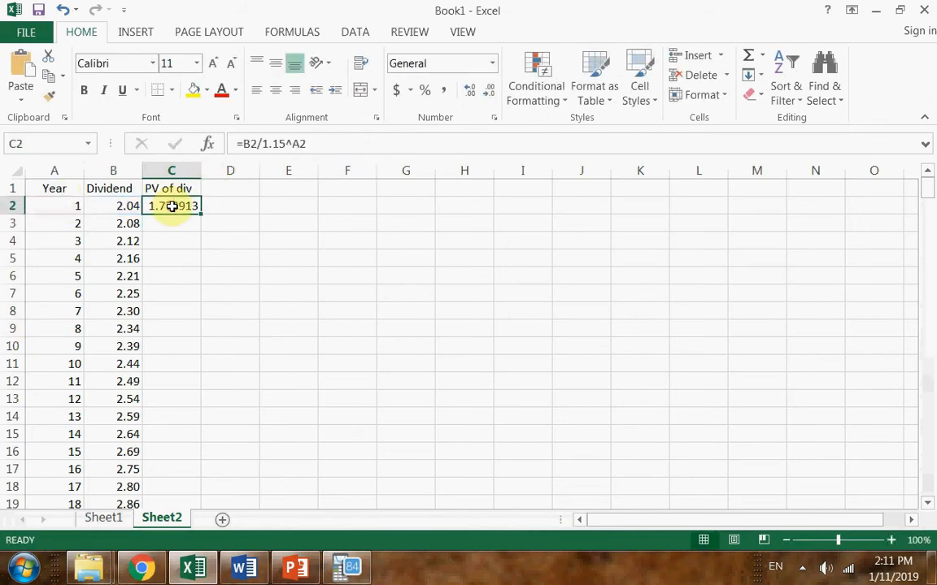
left_click(488, 89)
left_click(487, 89)
left_click(487, 90)
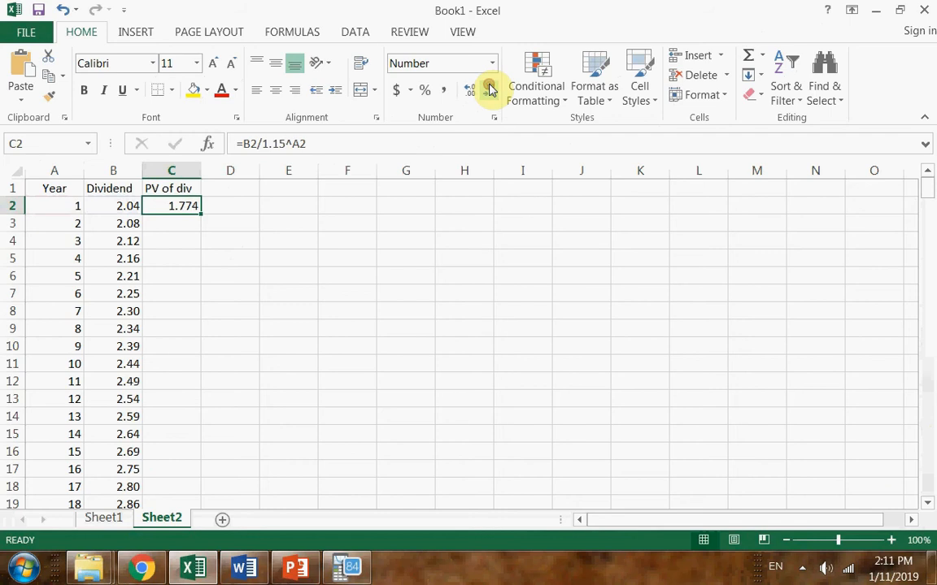
left_click(488, 89)
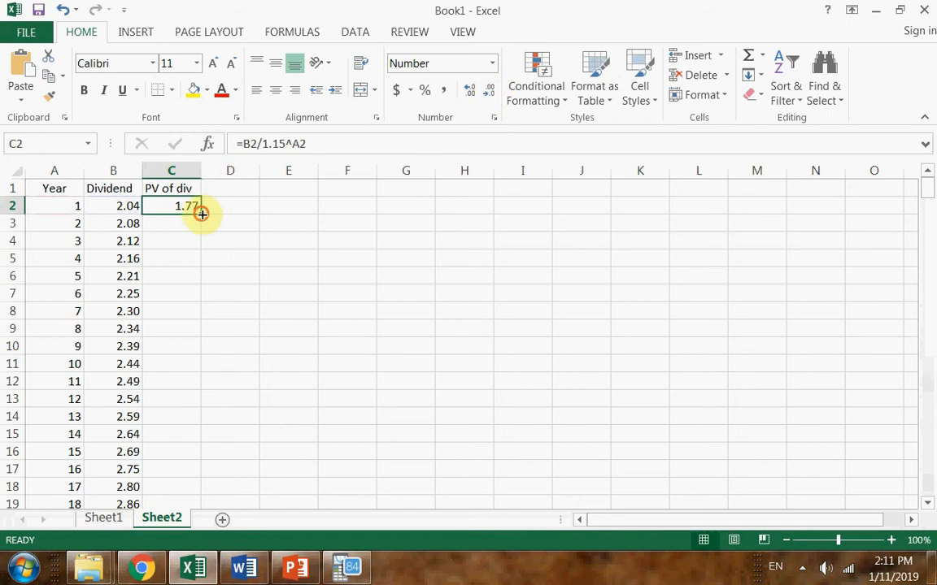
Copy the present value formula from C2 down to C3 and check its cell references
left_click_drag(201, 214, 205, 230)
double_click(174, 221)
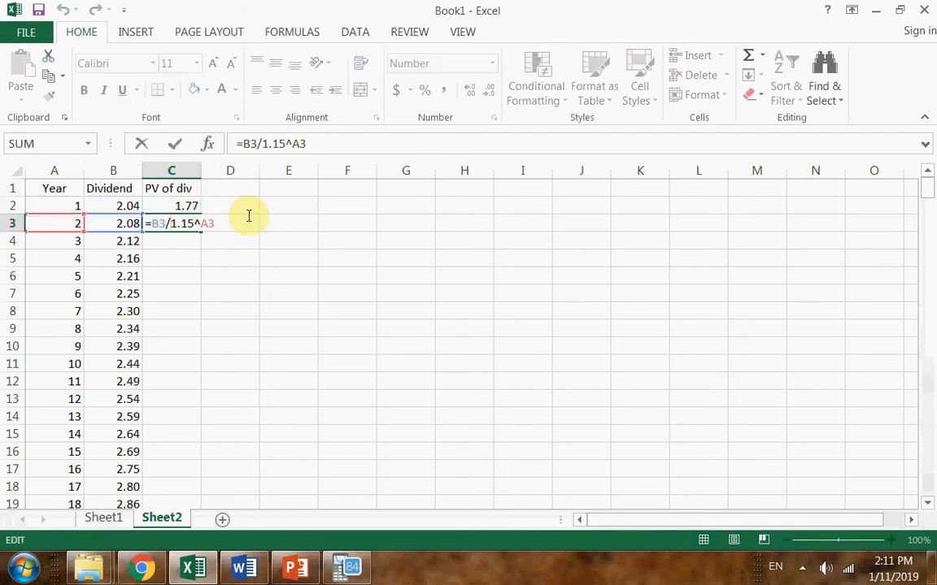
key("Escape")
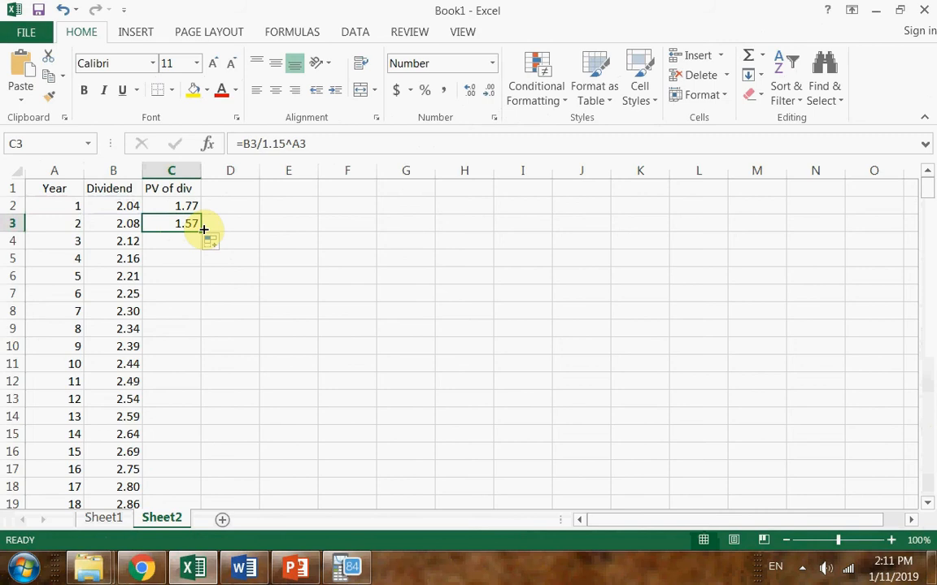
double_click(193, 226)
key("Escape")
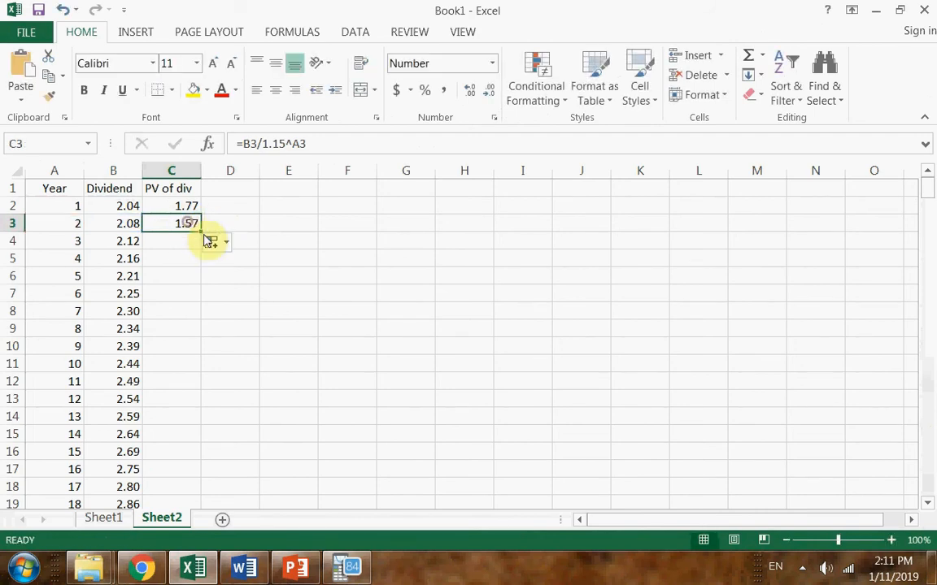
Fill the present value formula from C3 down the PV of div column for all remaining years
double_click(201, 232)
scroll(287, 277, "down", 8)
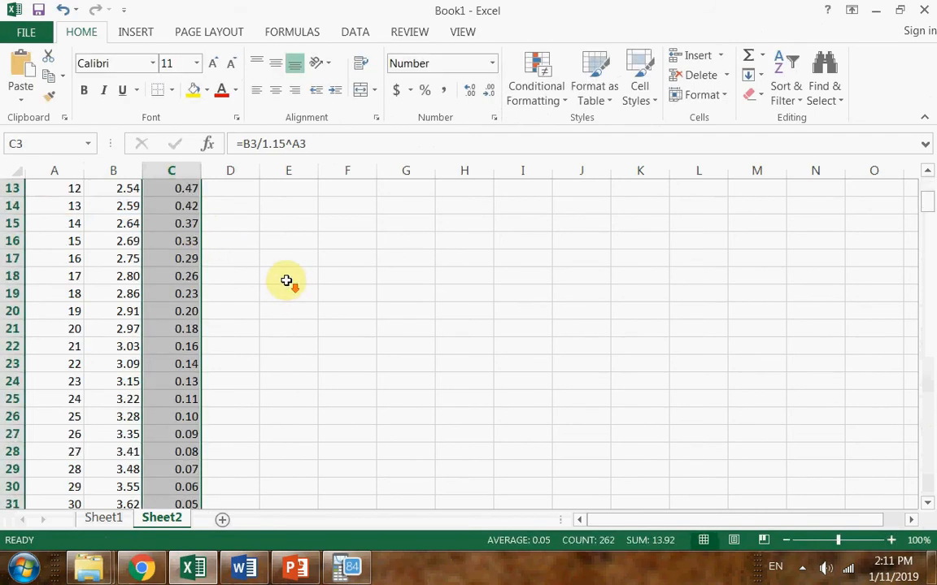
scroll(287, 276, "down", 20)
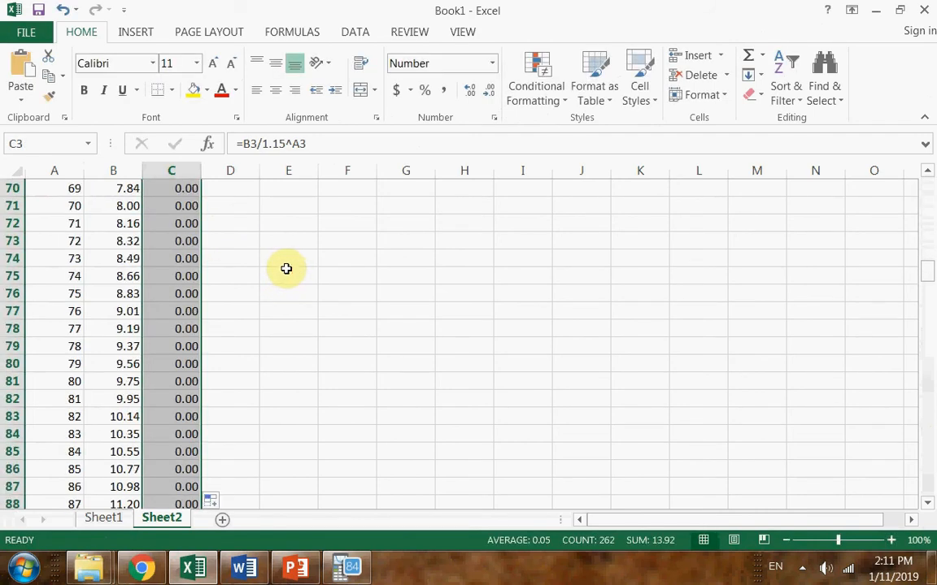
scroll(287, 267, "down", 10)
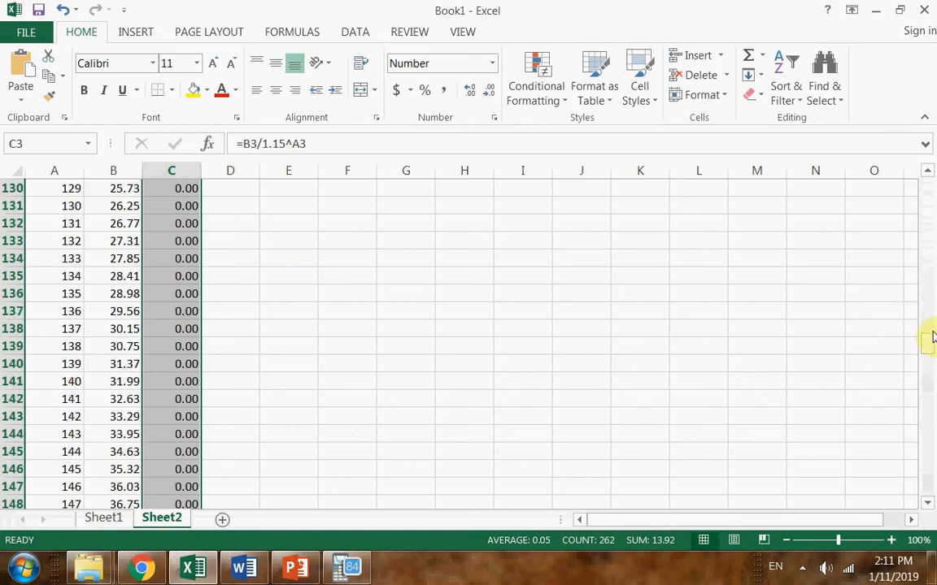
left_click_drag(931, 297, 928, 193)
Total the present values of all dividends in cell E2 with =SUM(C2:C264)
left_click(305, 194)
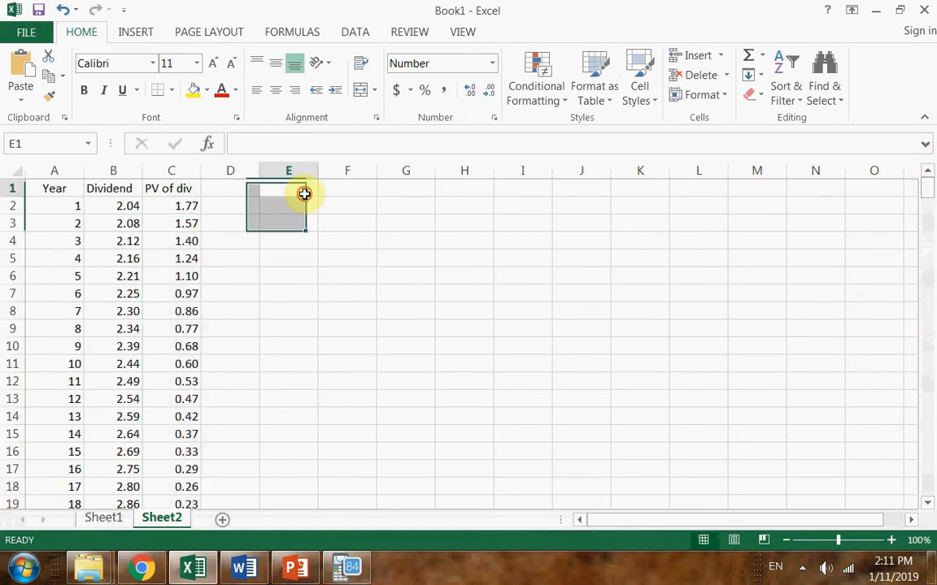
left_click(309, 199)
type("=")
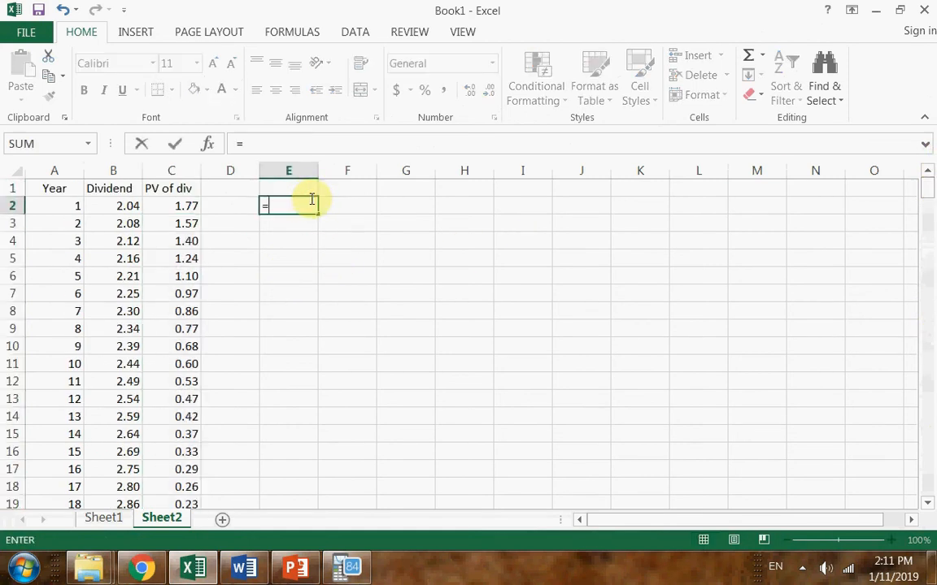
type("sum(")
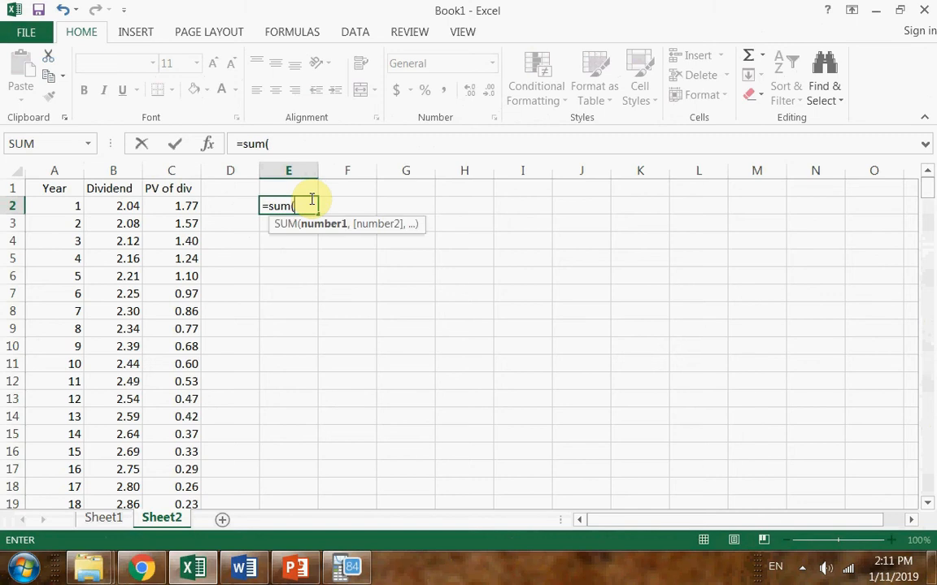
left_click(179, 208)
key("ctrl+shift+Down")
type(")")
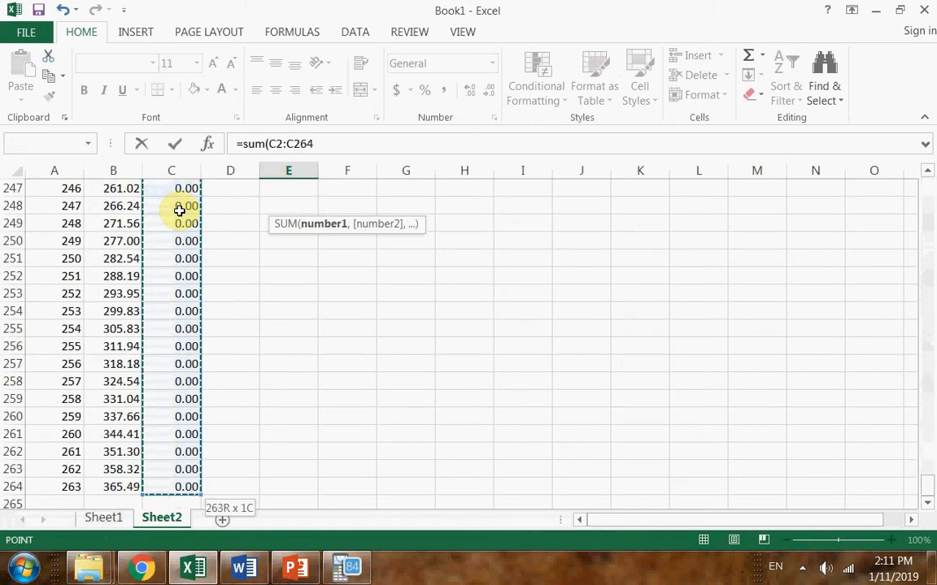
key("Return")
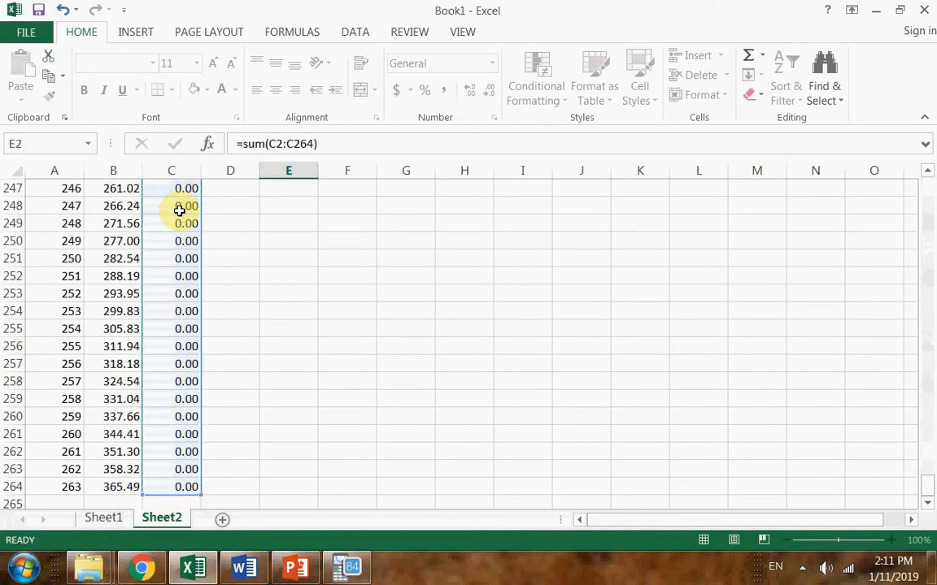
scroll(303, 240, "up", 1)
left_click(299, 202)
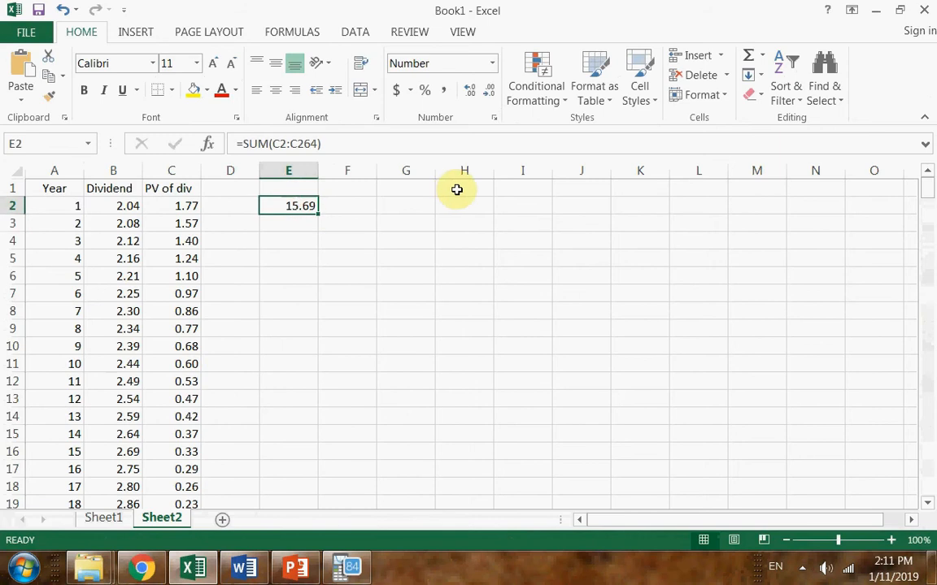
Apply the dollar accounting format to the total in E2 and enter the growing-dividend formula =B2/(15%-2%) in E4
left_click(394, 89)
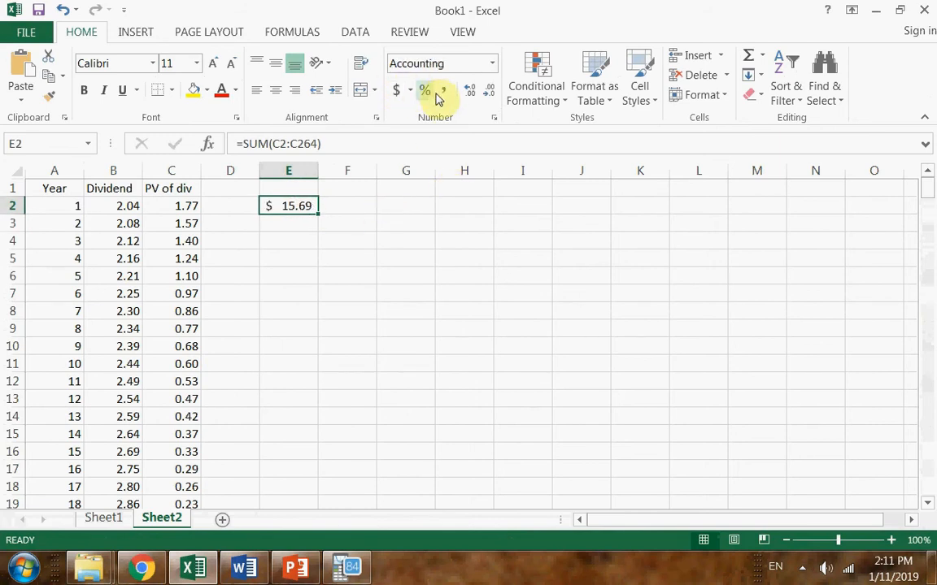
left_click(291, 241)
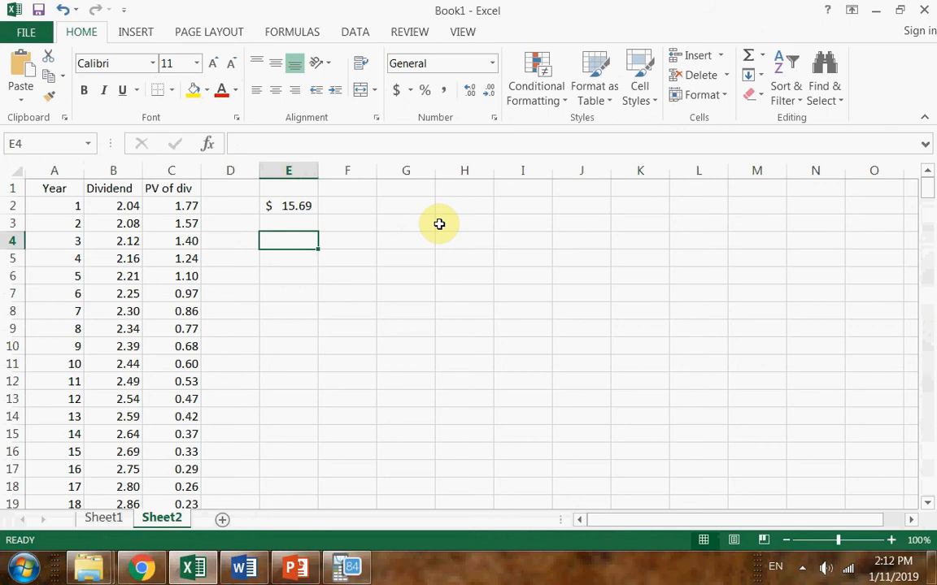
type("=")
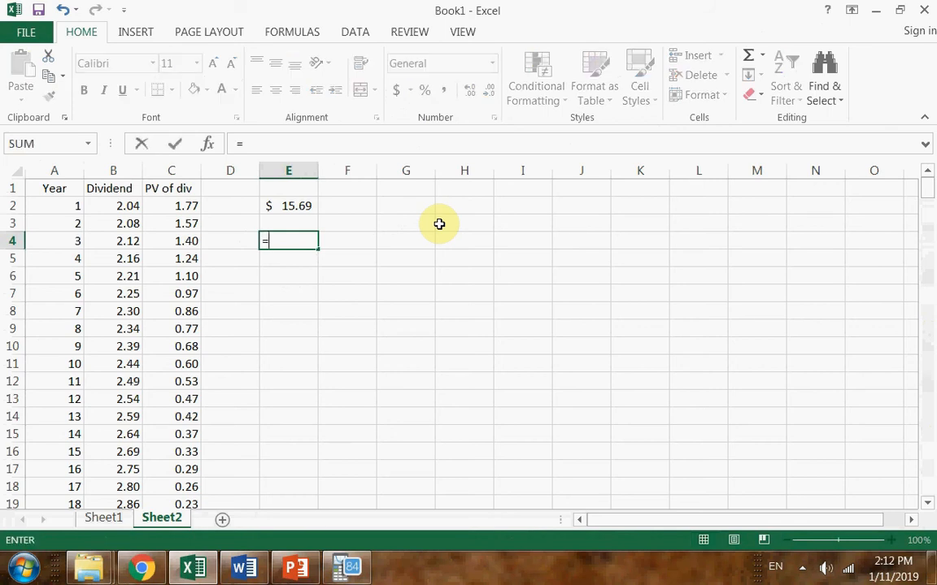
left_click(116, 208)
type("/(15%-2%")
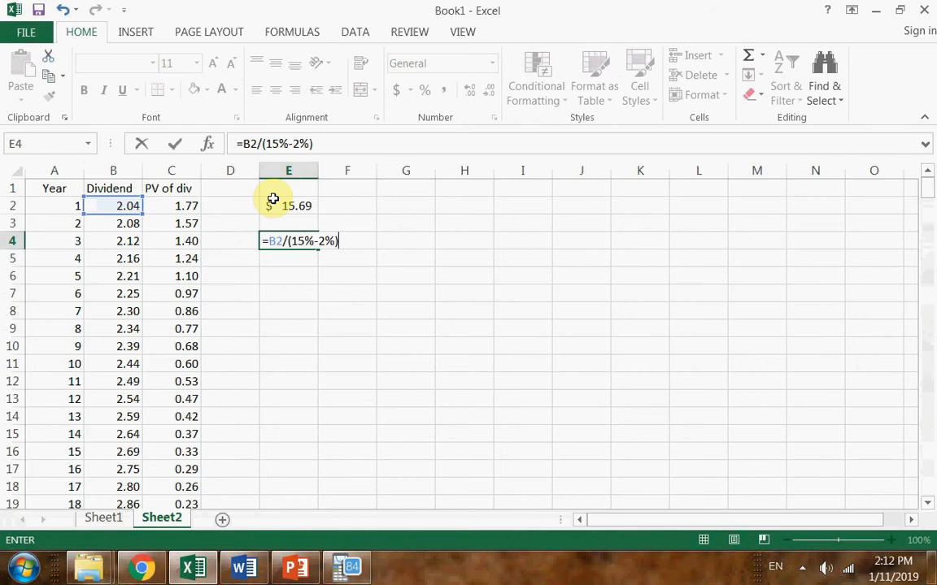
key("Return")
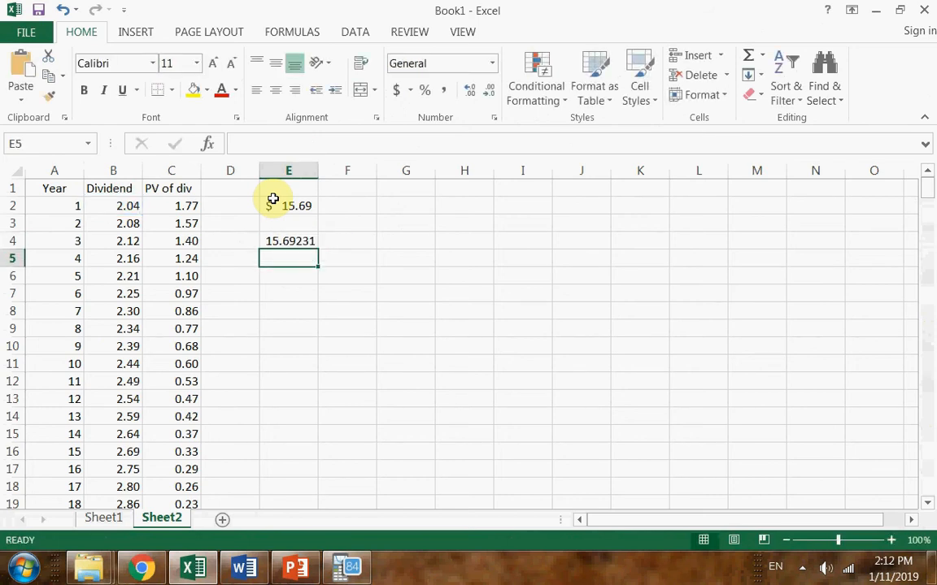
Format the formula result in E4 to two decimal places
left_click(295, 239)
left_click(492, 89)
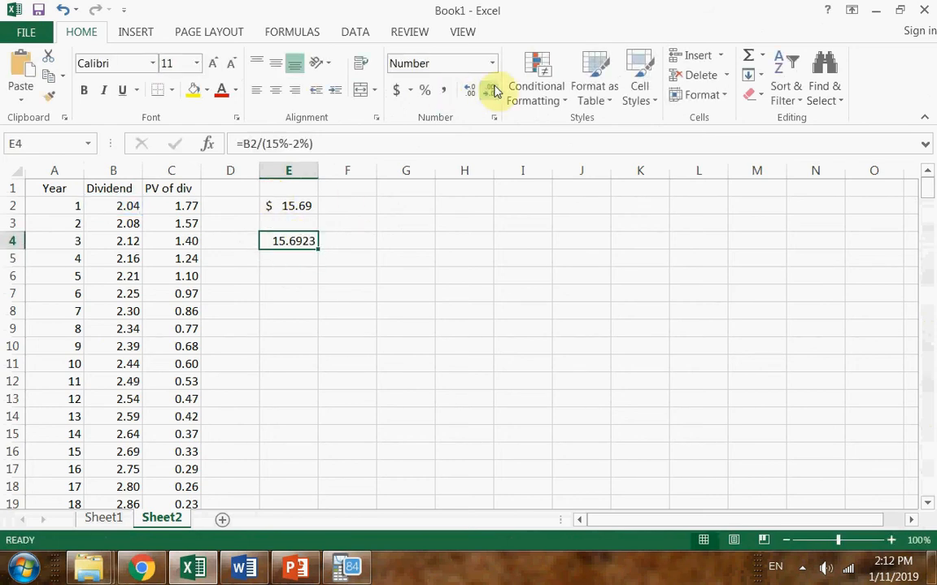
left_click(492, 89)
left_click(492, 90)
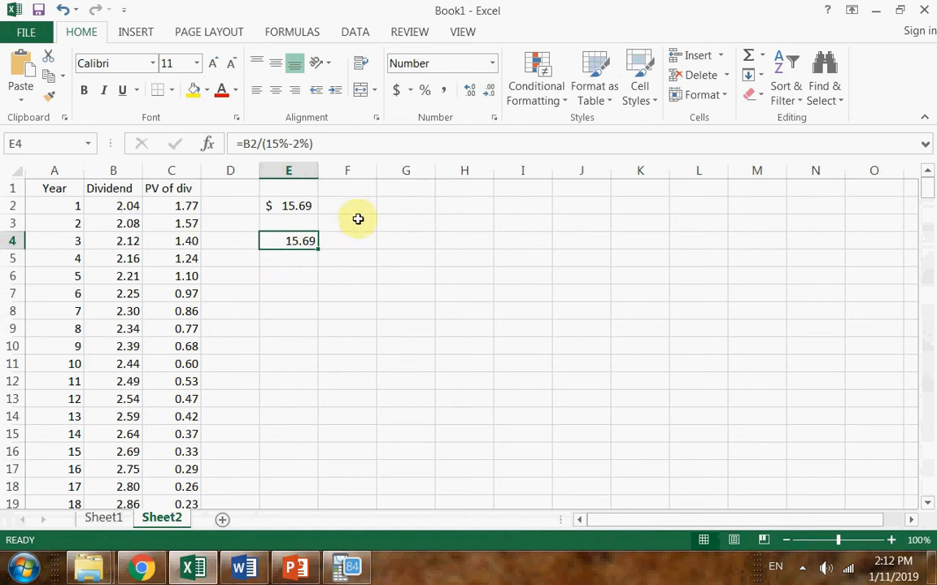
Compare the summed present value in E2 with the formula result in E4 and review the references in E4's formula
left_click(286, 206)
left_click(302, 239)
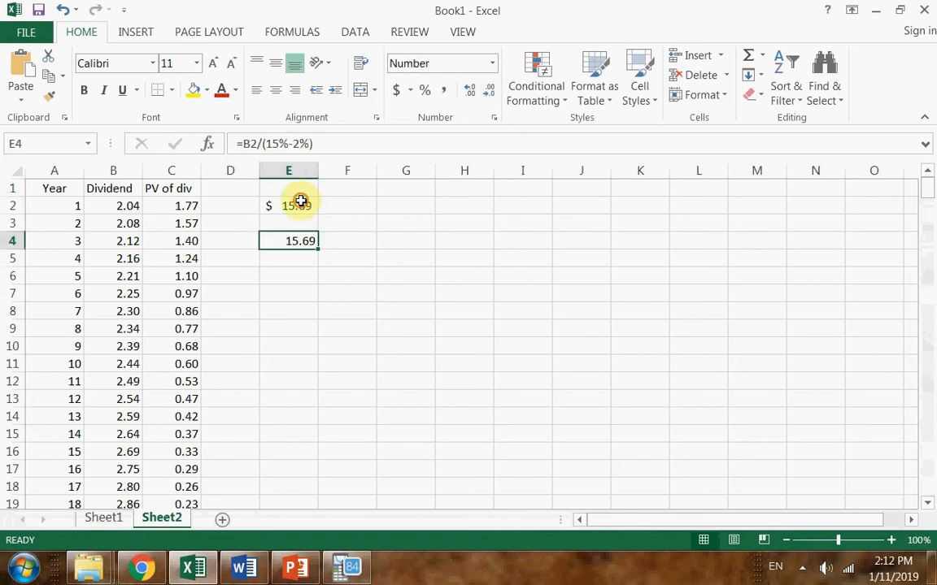
left_click(300, 204)
left_click(299, 241)
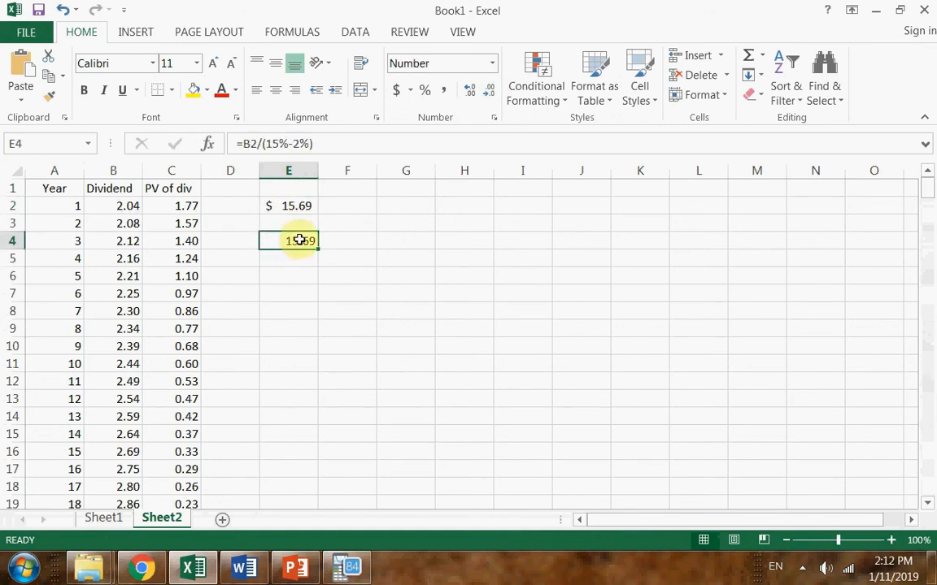
double_click(300, 240)
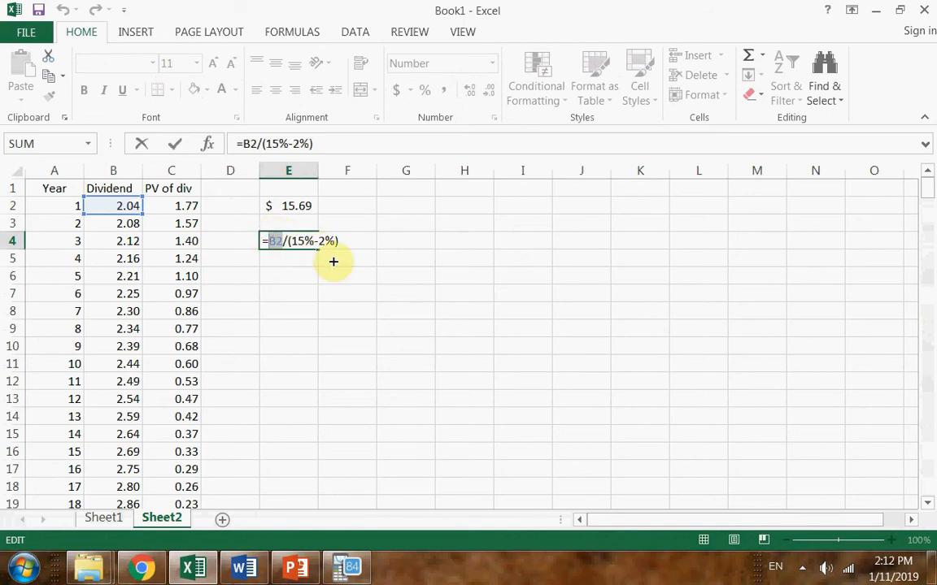
key("Escape")
key("Return")
left_click(398, 314)
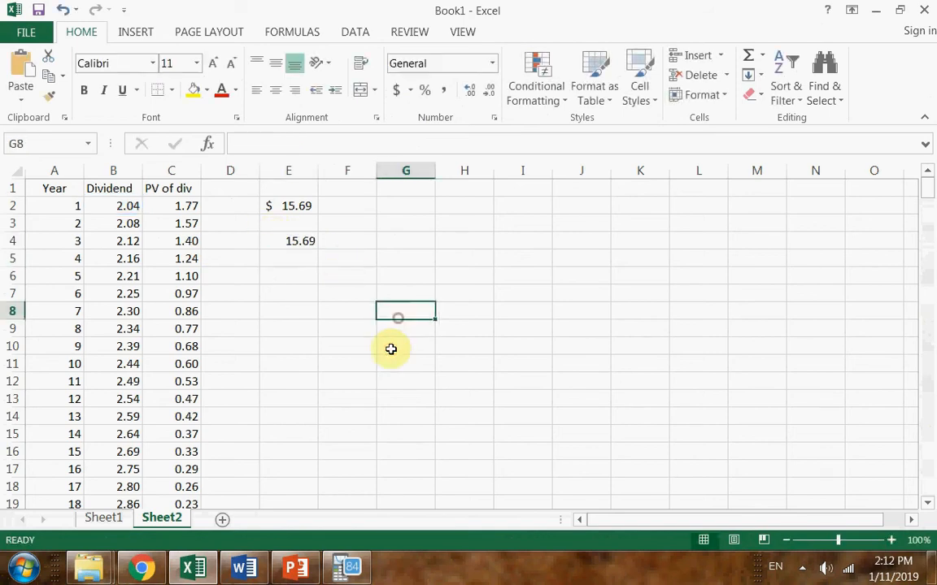
Copy question 3 about the 10-year, 4% semiannual coupon bond from the Word document into A1 of a new Excel sheet
left_click(246, 569)
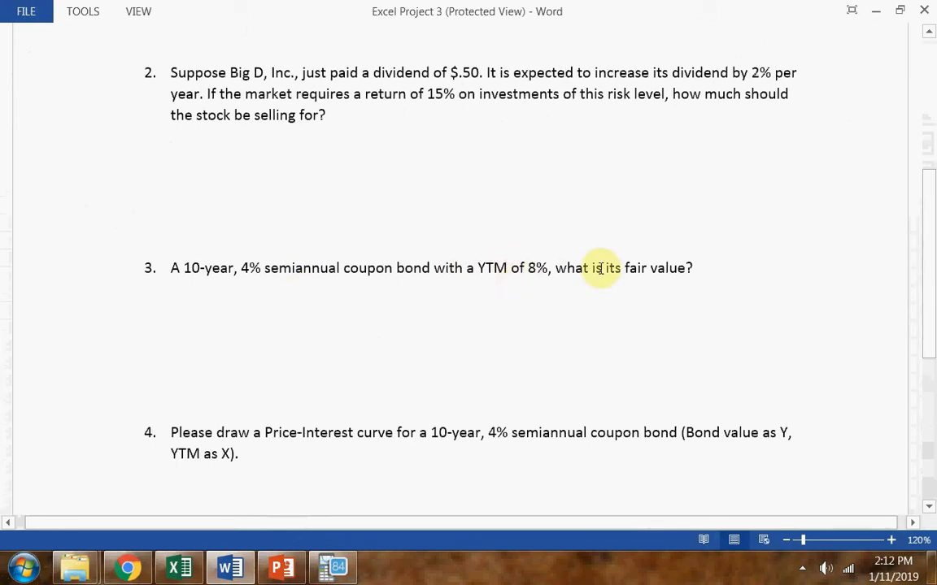
left_click(173, 270)
left_click(696, 267, "shift")
key("ctrl+c")
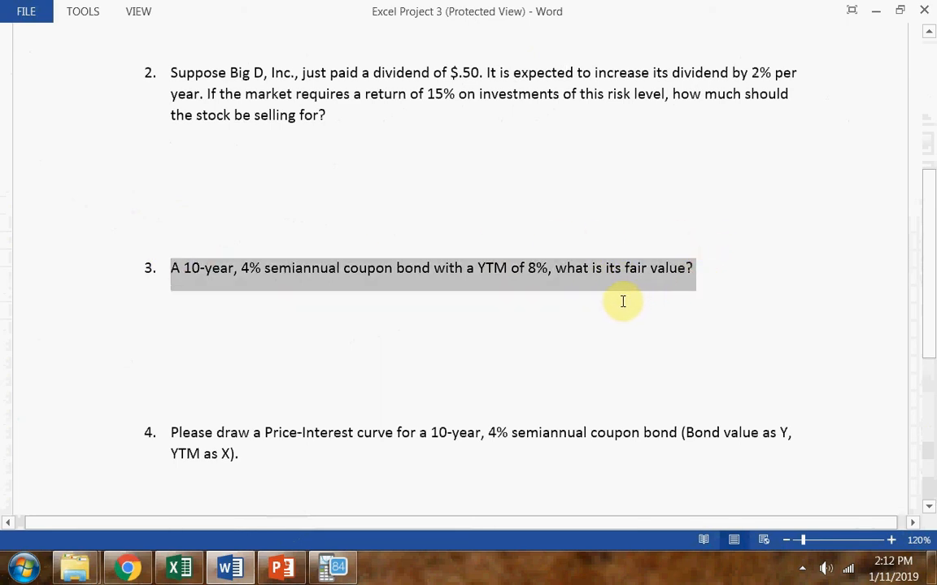
left_click(190, 573)
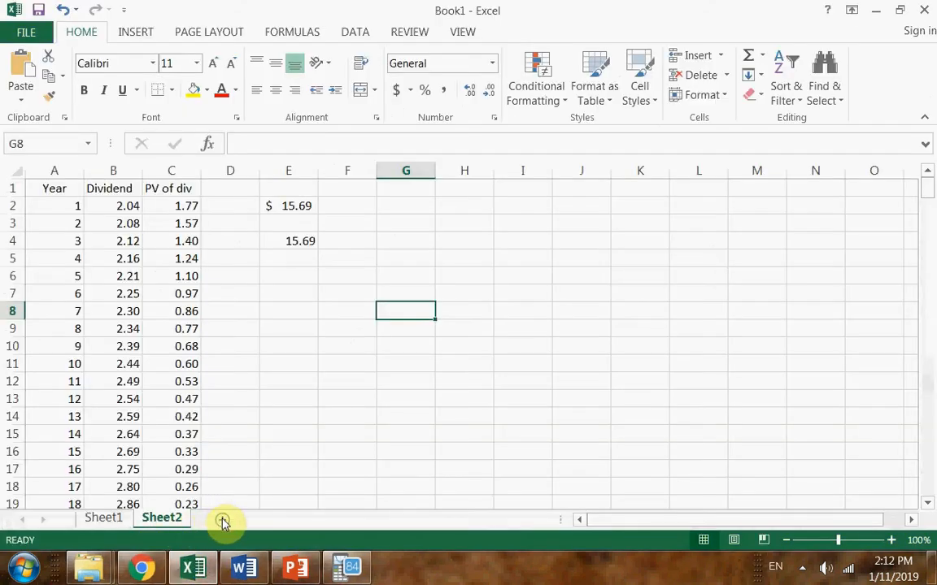
left_click(222, 521)
key("ctrl+v")
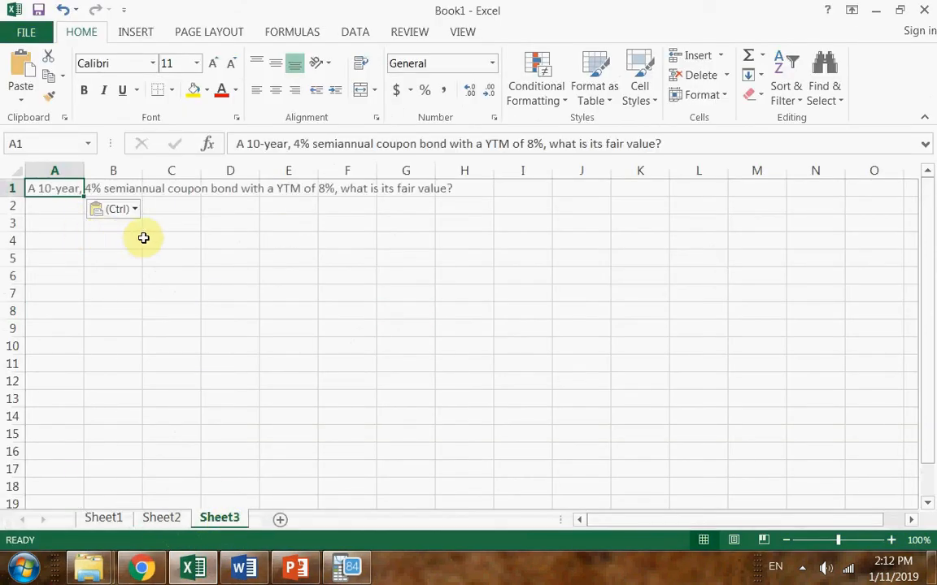
Enter the column heading Period in cell A3 below the bond question
left_click(71, 247)
left_click(39, 215)
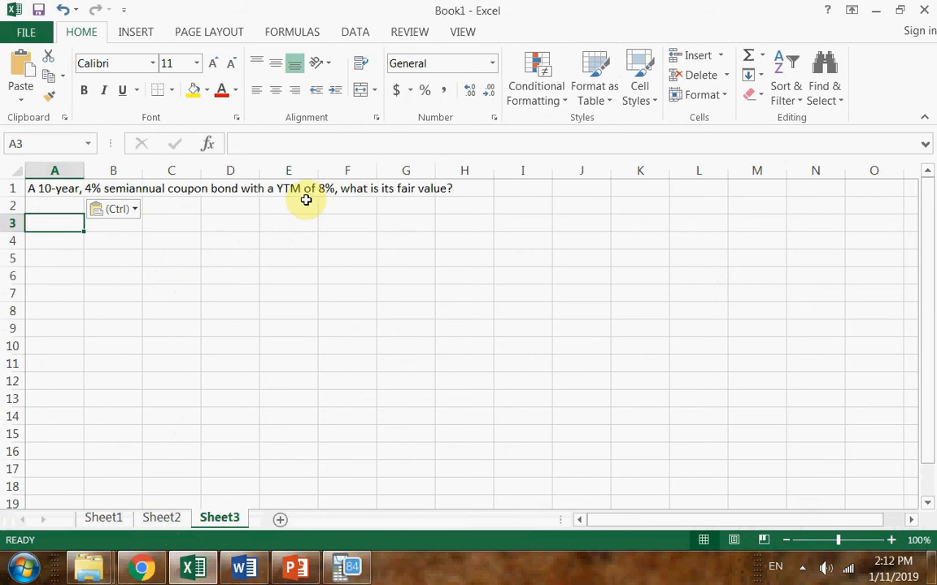
left_click(121, 226)
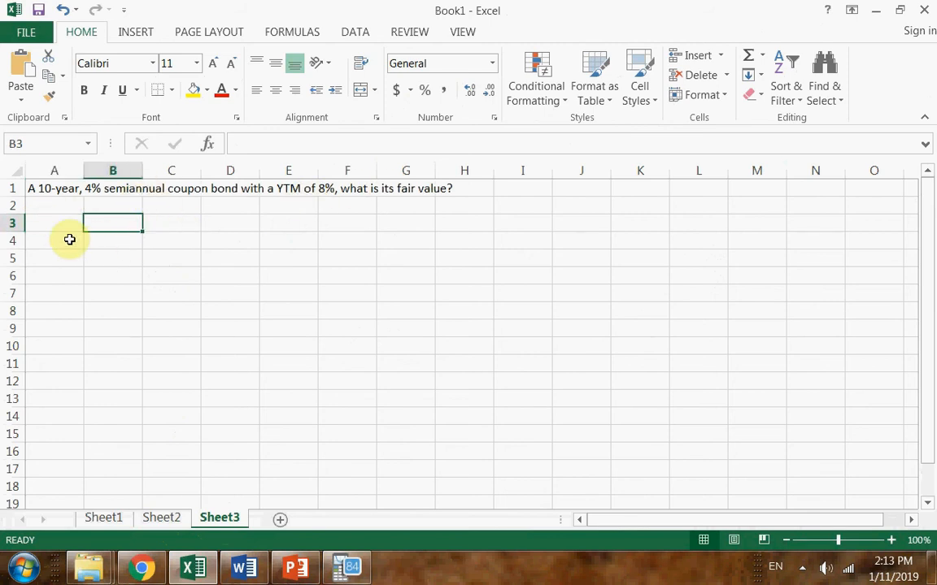
left_click(891, 540)
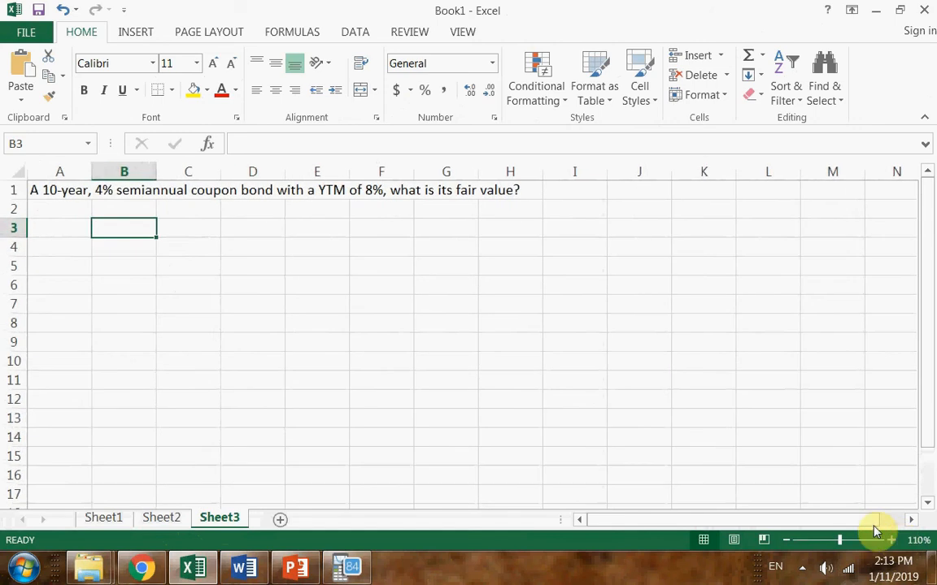
left_click(70, 228)
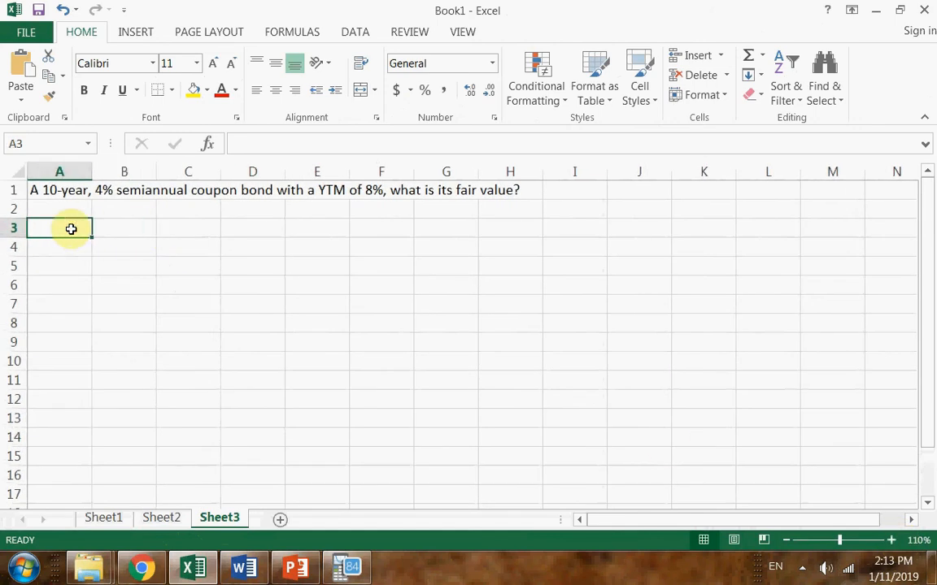
type("Period")
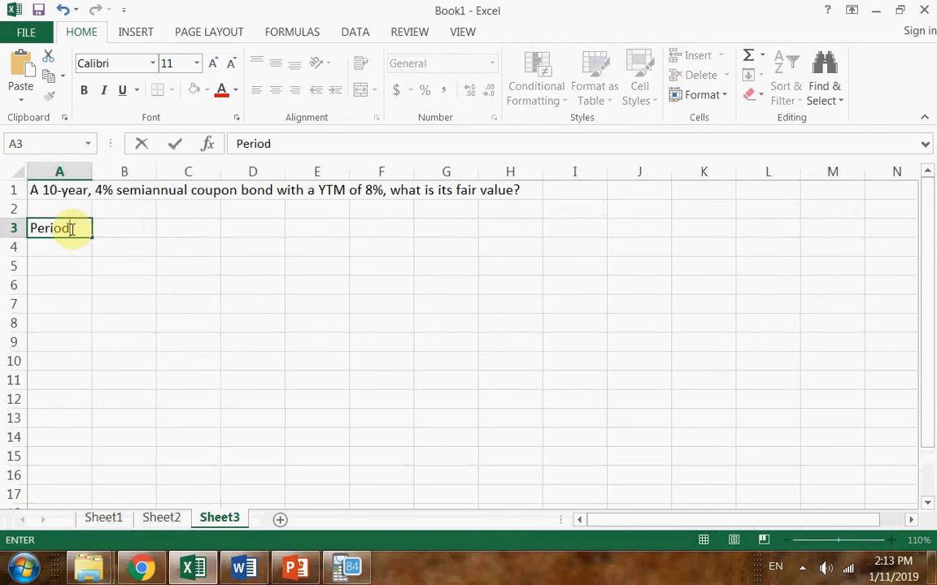
key("Return")
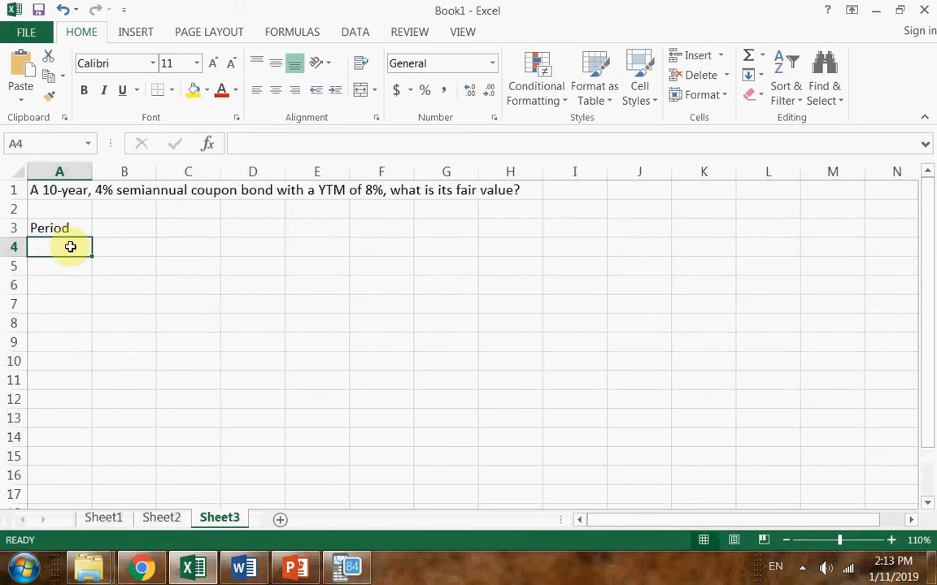
Number the periods from 1 to 20 in cells A4 to A23 by extending a 1, 2 series
type("1")
key("Return")
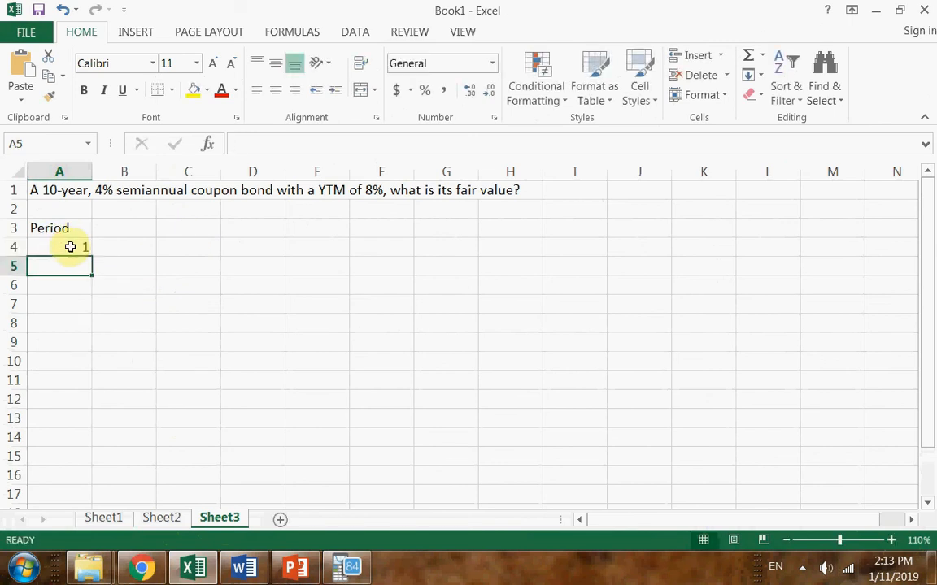
type("2")
left_click_drag(73, 248, 74, 457)
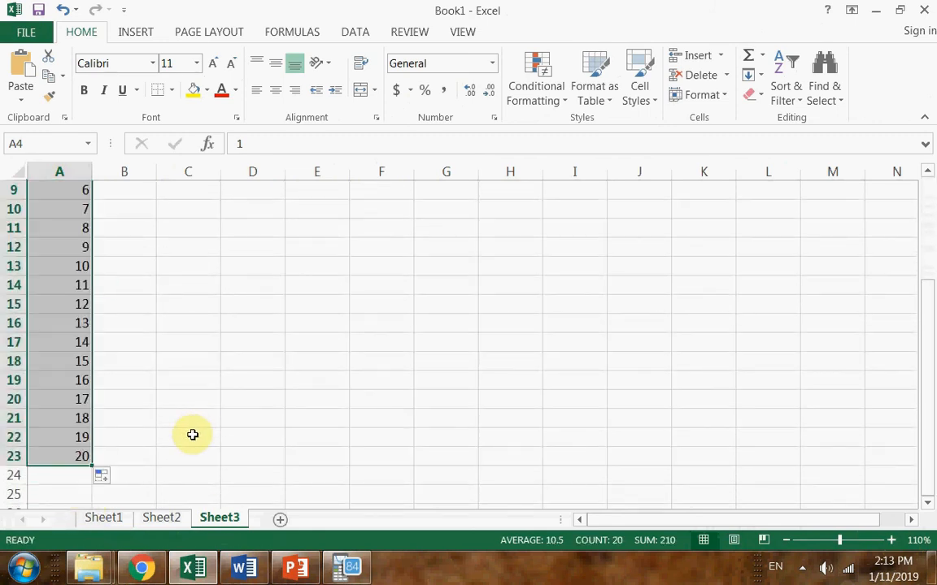
scroll(195, 434, "up", 2)
scroll(195, 433, "up", 1)
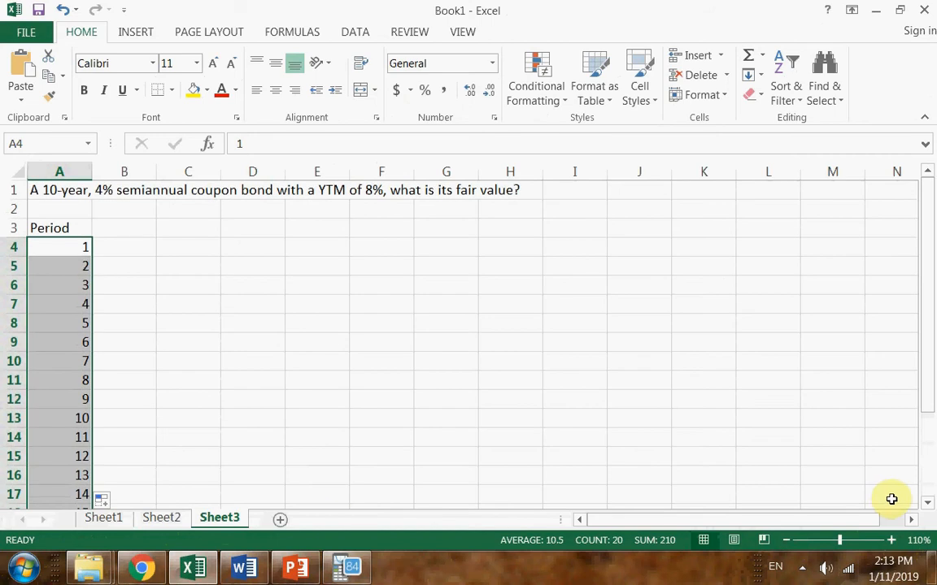
left_click(785, 539)
left_click(787, 542)
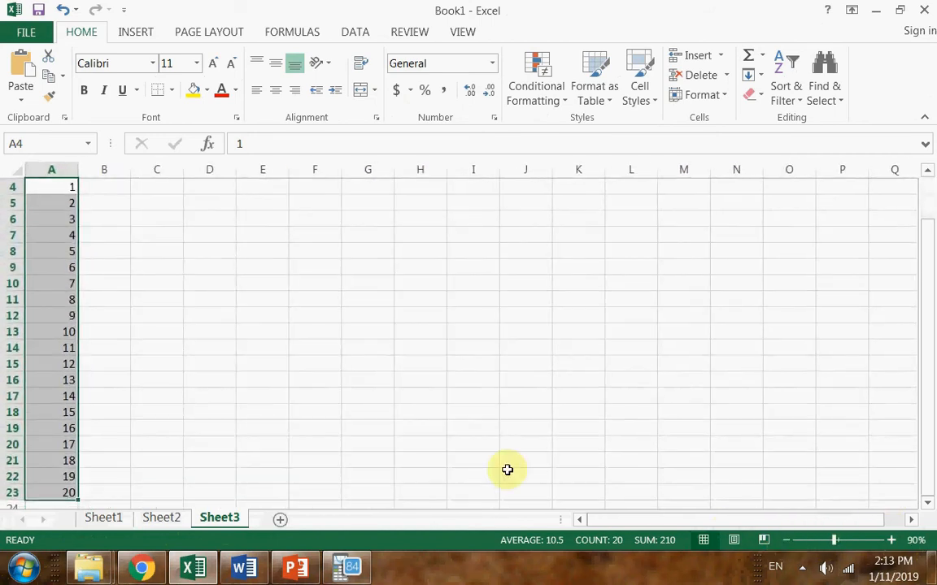
scroll(458, 472, "up", 1)
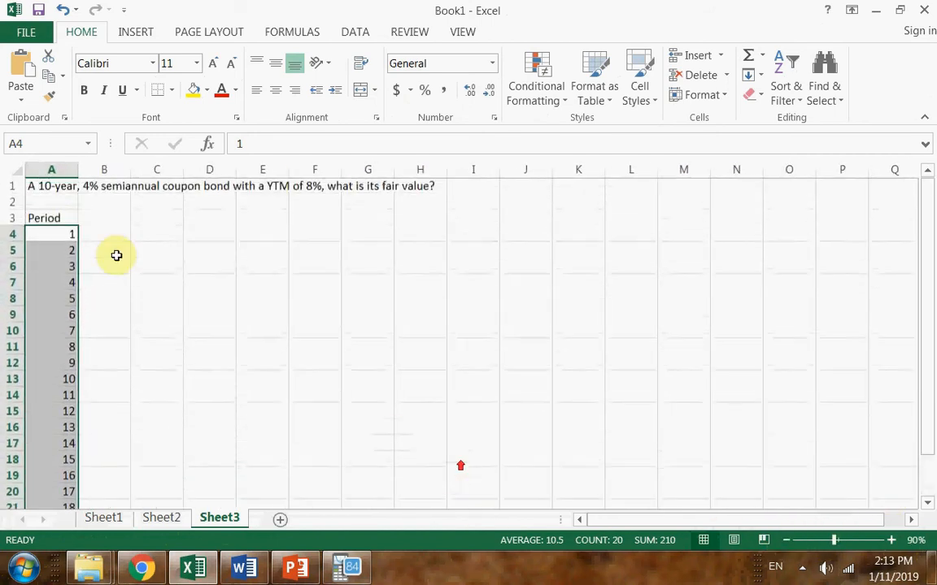
Enter the column heading CF in B3 and the coupon calculation 4%*1000/2 as the period 1 entry in B4
left_click(94, 221)
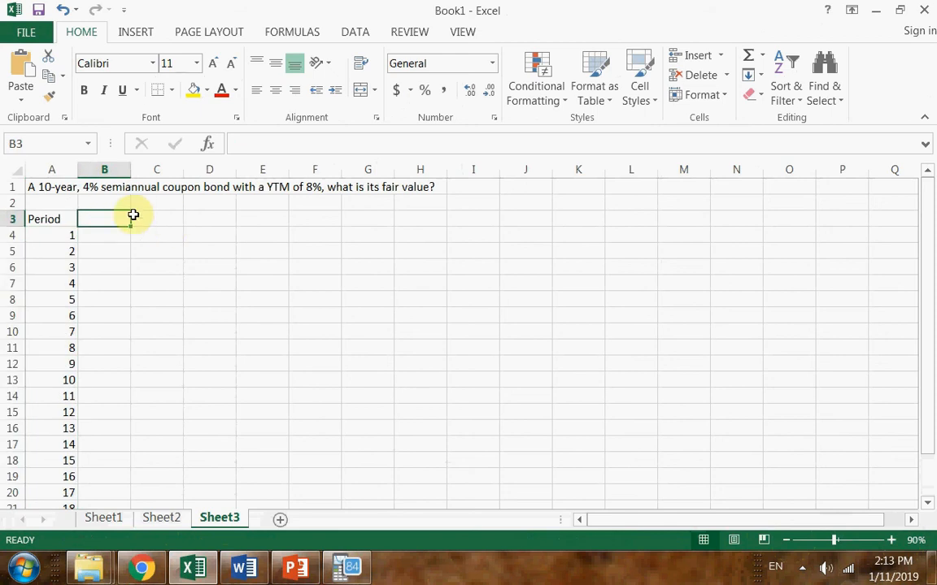
type("CF")
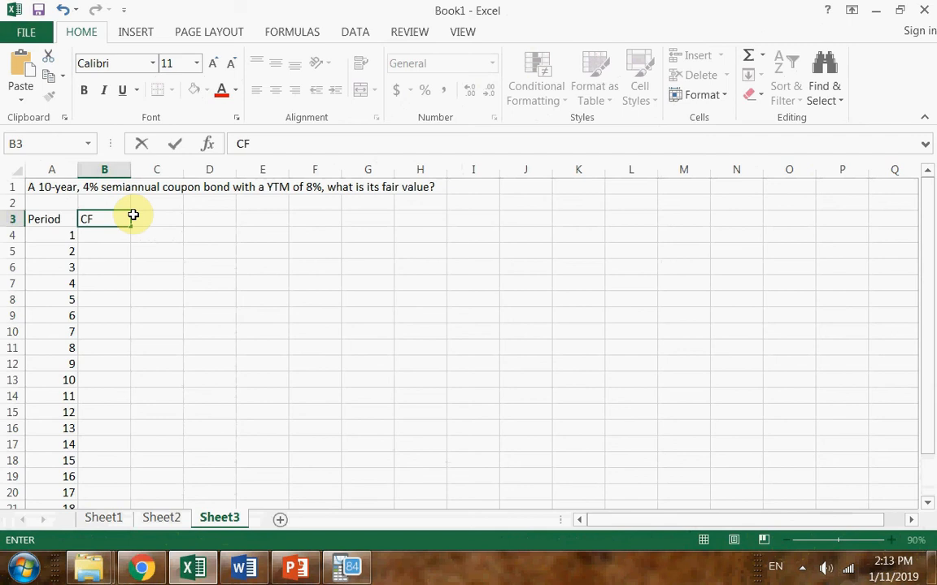
key("Return")
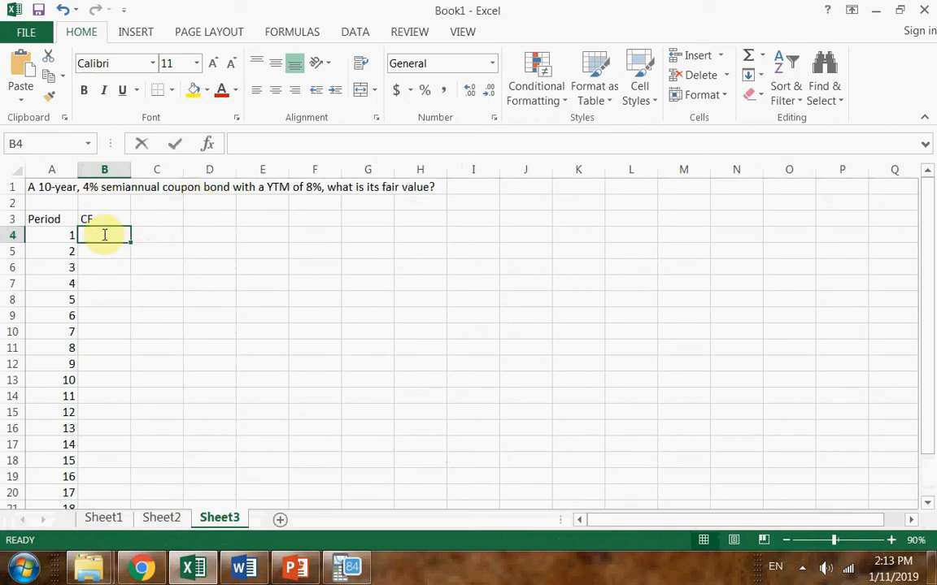
type("4%*1000")
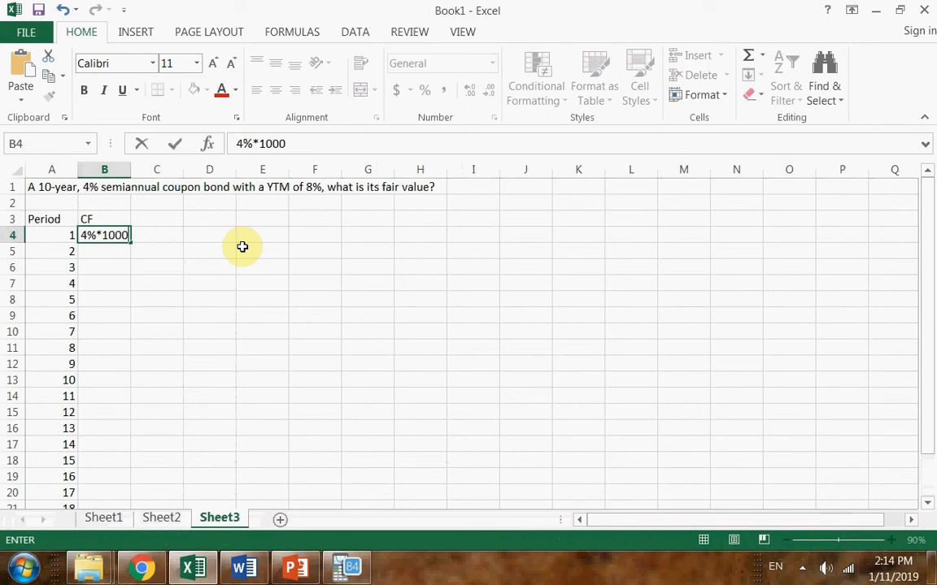
type("/2")
key("Return")
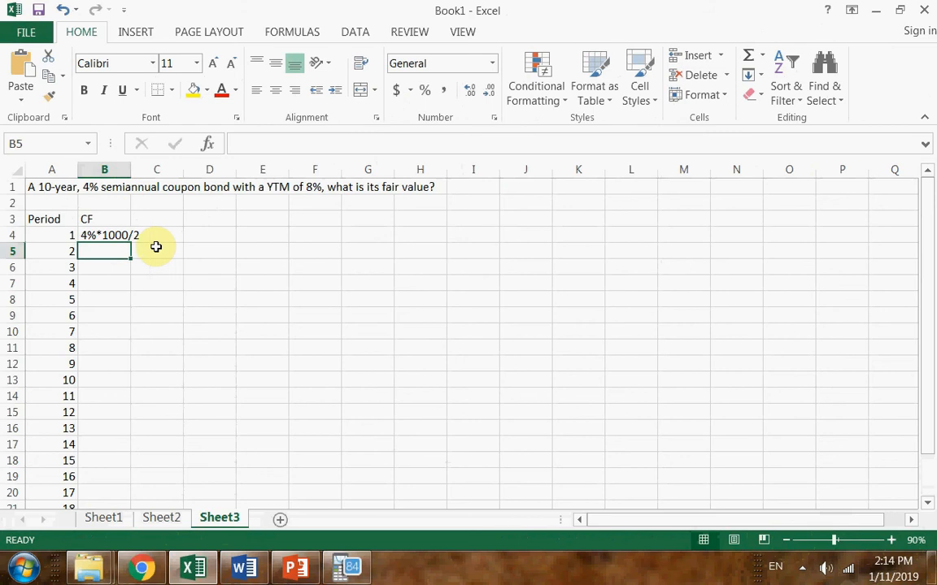
Turn the B4 entry into the formula =4%*1000/2 and fill it down the CF column to period 20 in B23
left_click(102, 221)
left_click(104, 235)
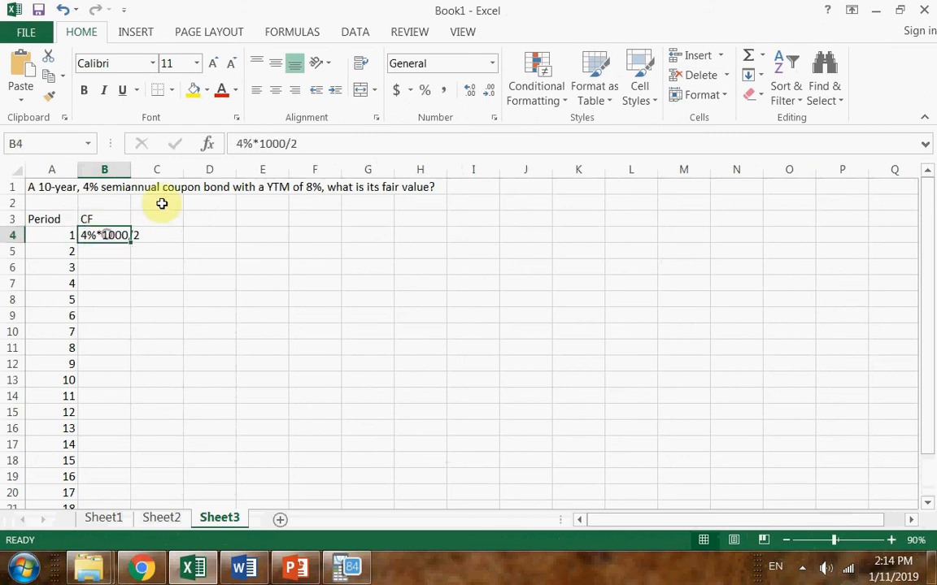
left_click(236, 143)
type("=")
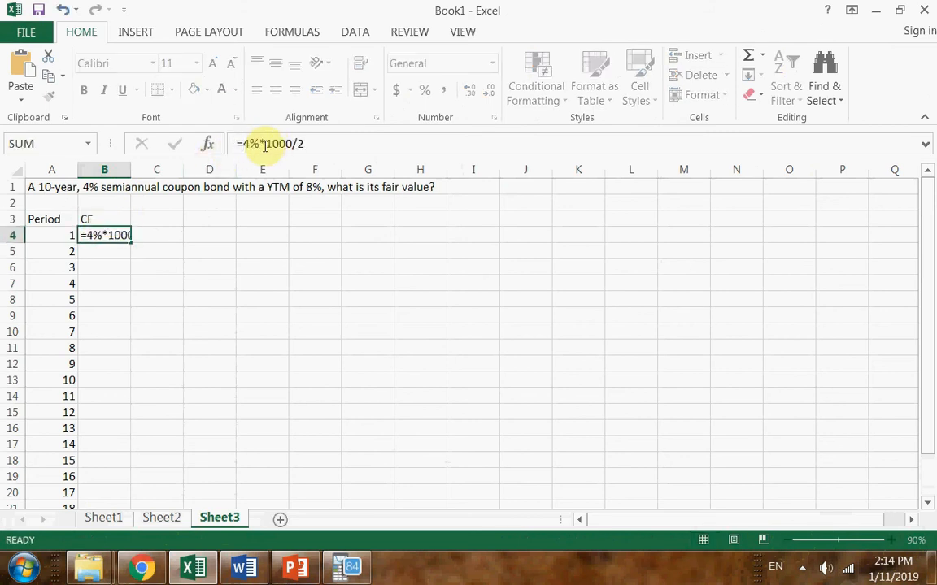
key("Return")
left_click(126, 236)
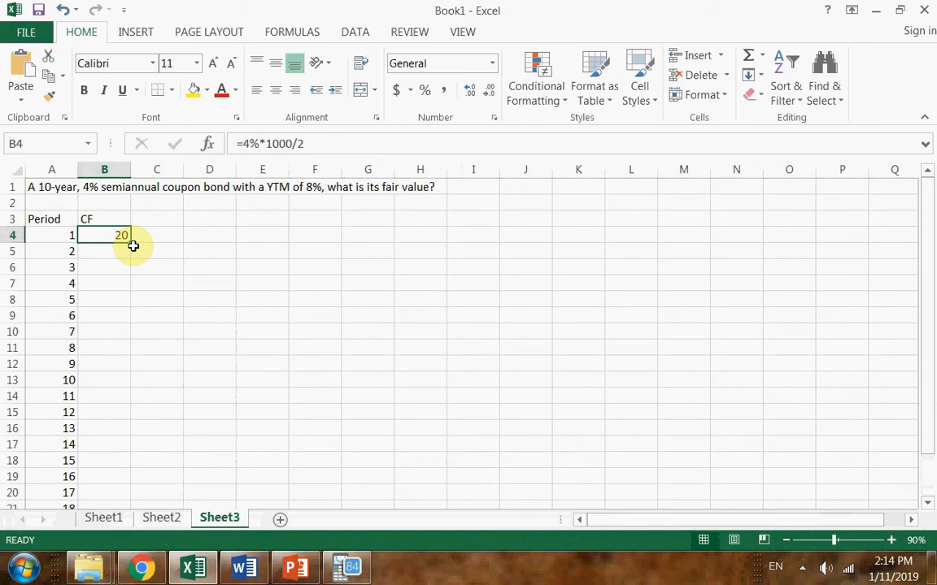
left_click_drag(133, 241, 115, 493)
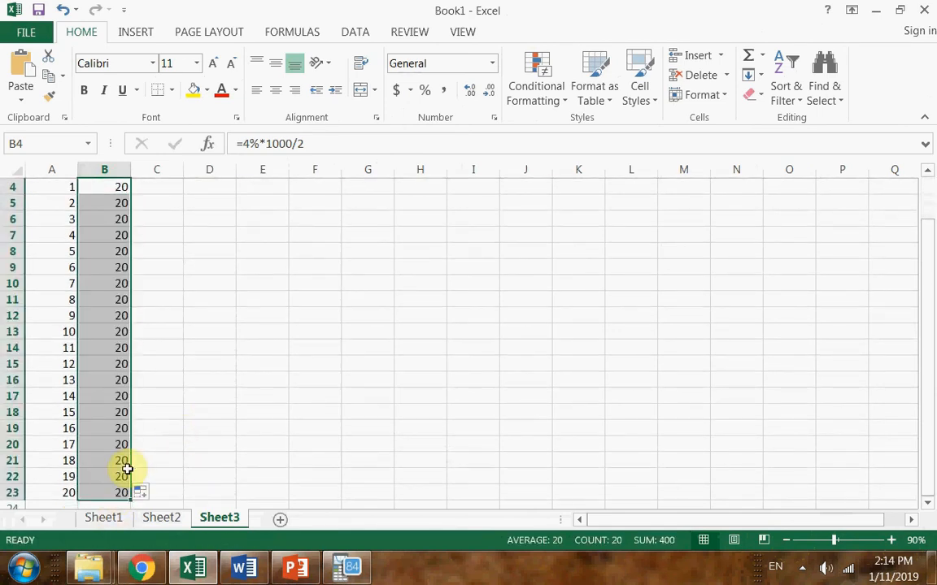
Add the 1000 principal to the period 20 cash flow in B23, making the formula =4%*1000/2+1000
left_click(786, 541)
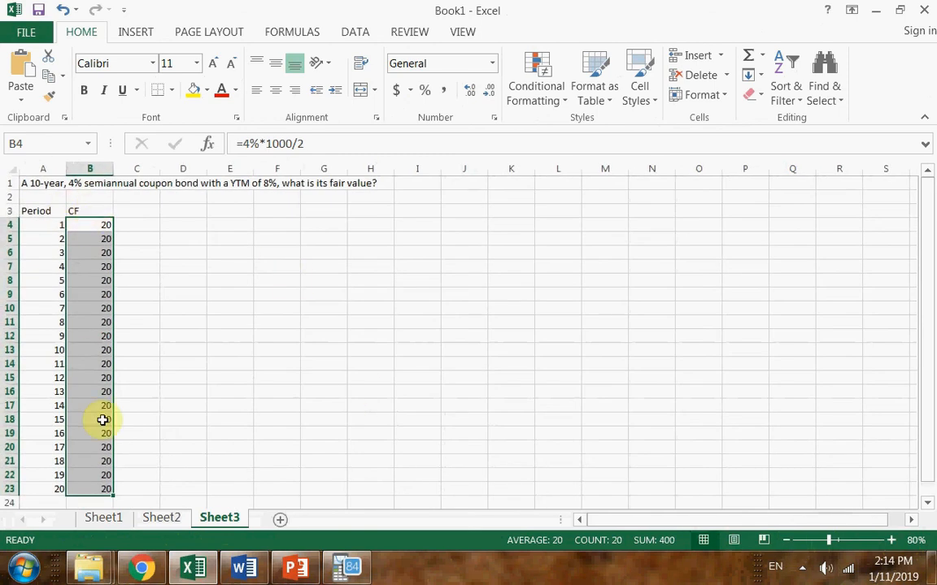
left_click(100, 489)
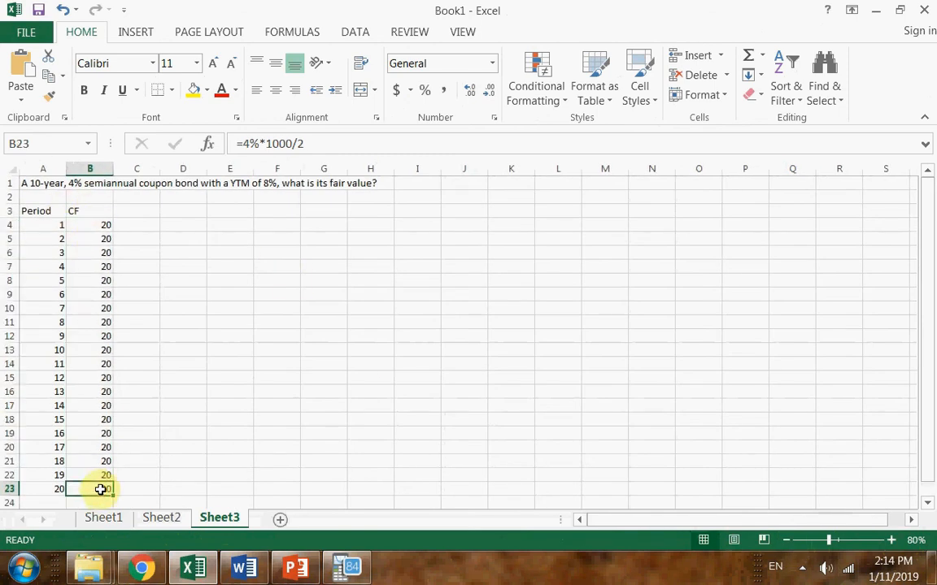
double_click(100, 489)
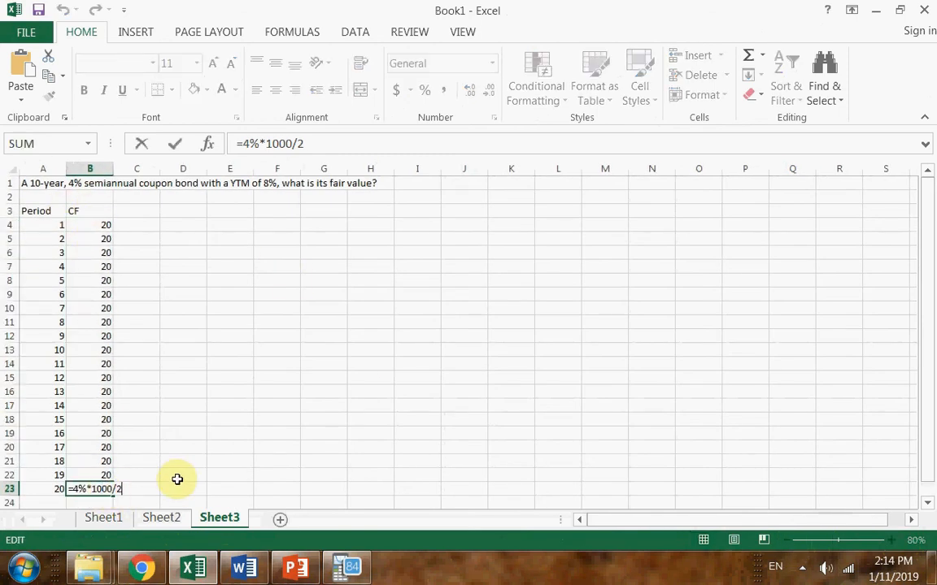
type("+1000")
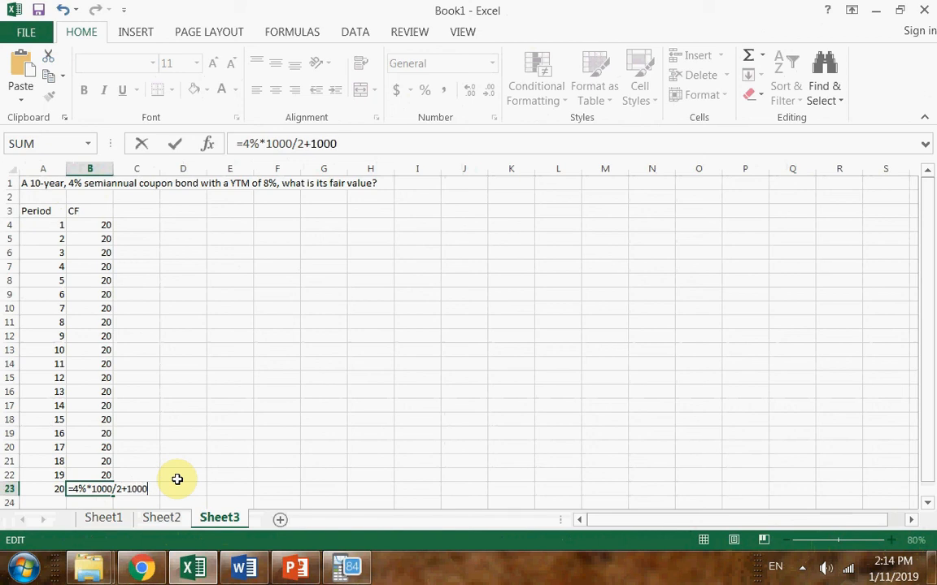
key("Return")
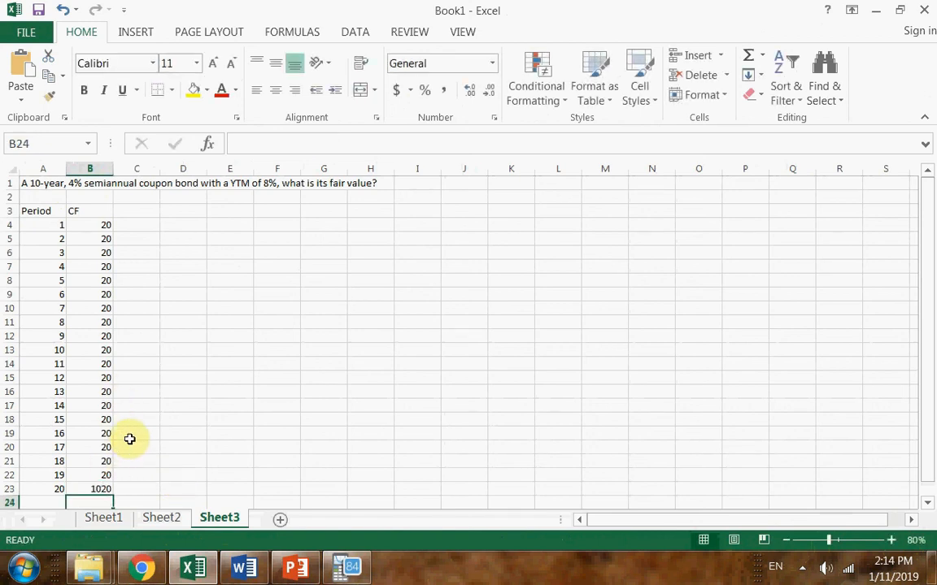
Enter the column heading PV of CF in cell C3 beside the CF heading
left_click(156, 210)
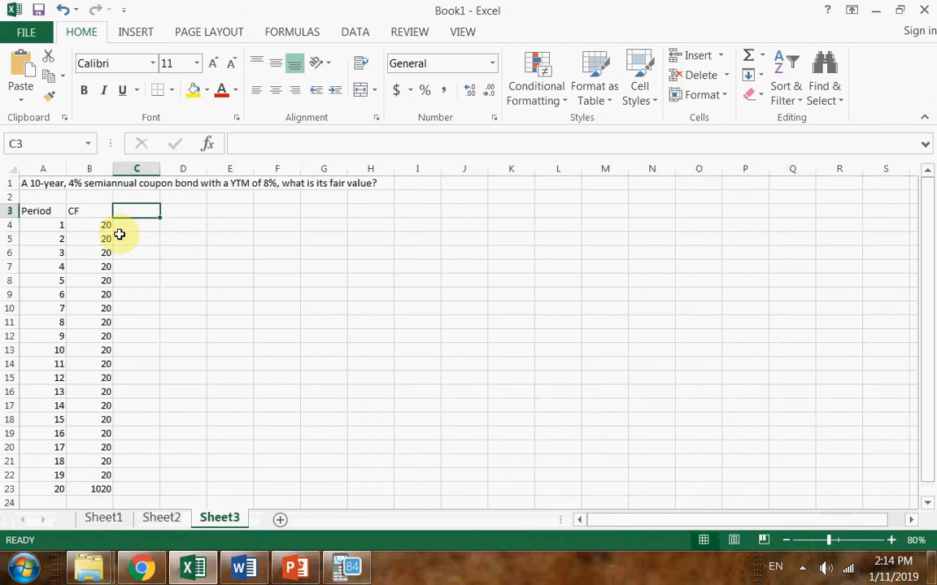
left_click_drag(95, 226, 106, 489)
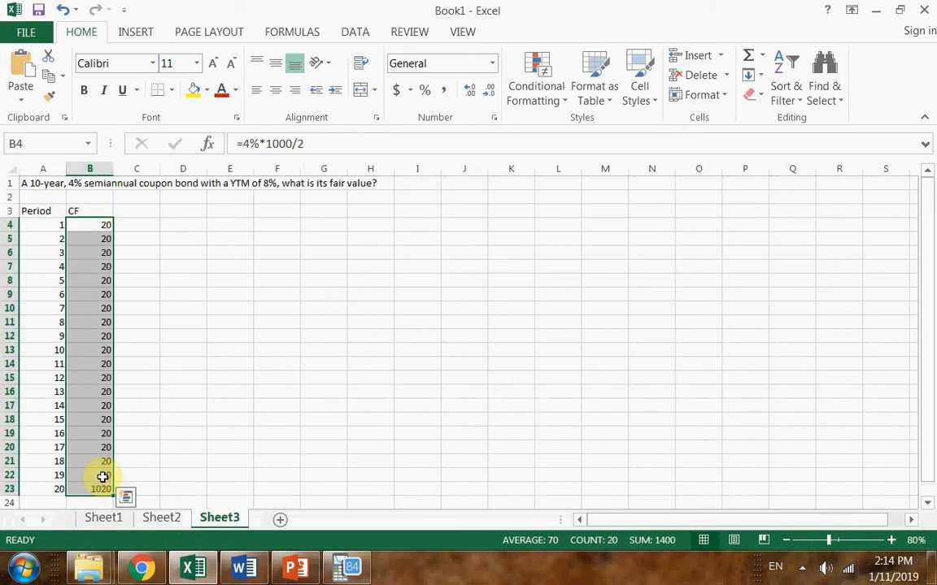
left_click(142, 222)
left_click(139, 210)
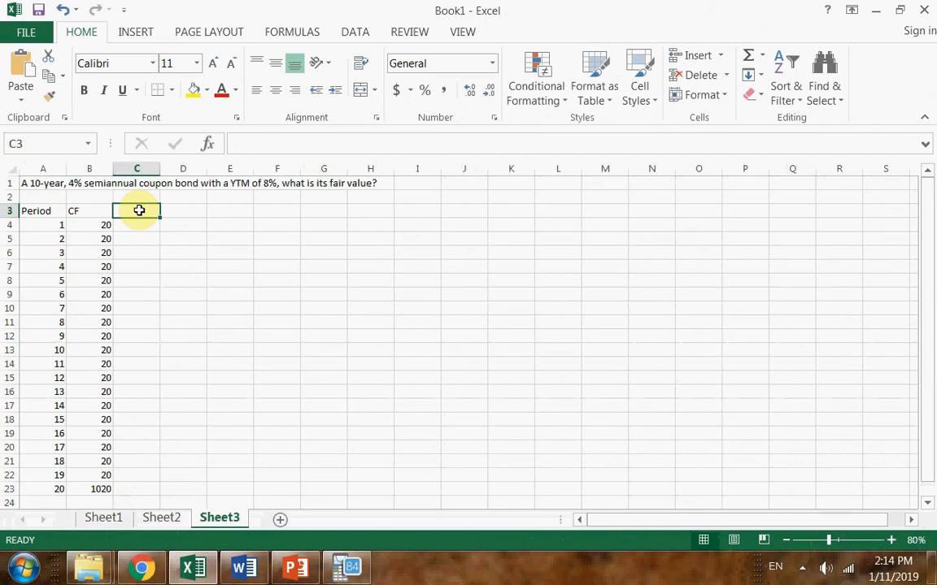
type("PV")
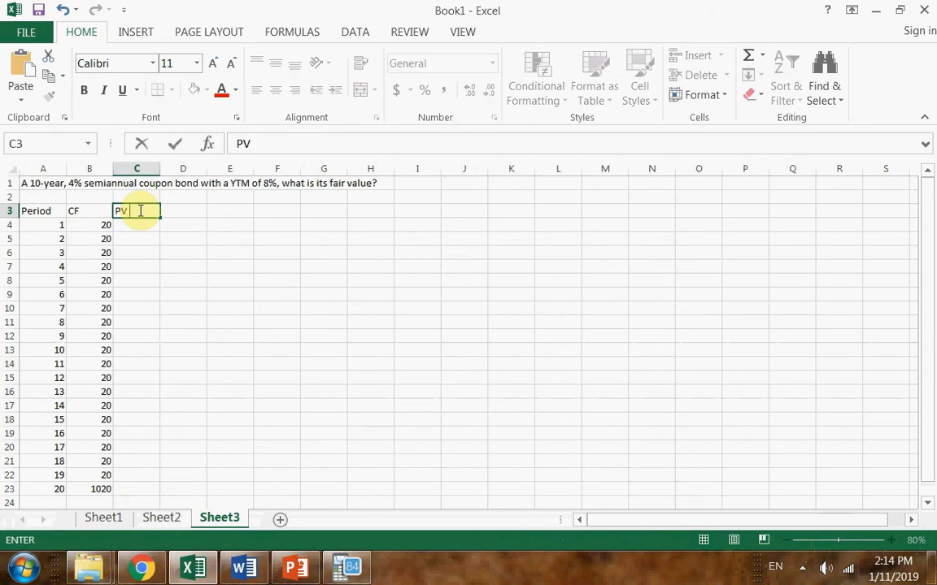
type(" of CF")
key("Return")
Enter the period 1 present value formula =B4/(1+8%/2)^A4 in cell C4
type("=")
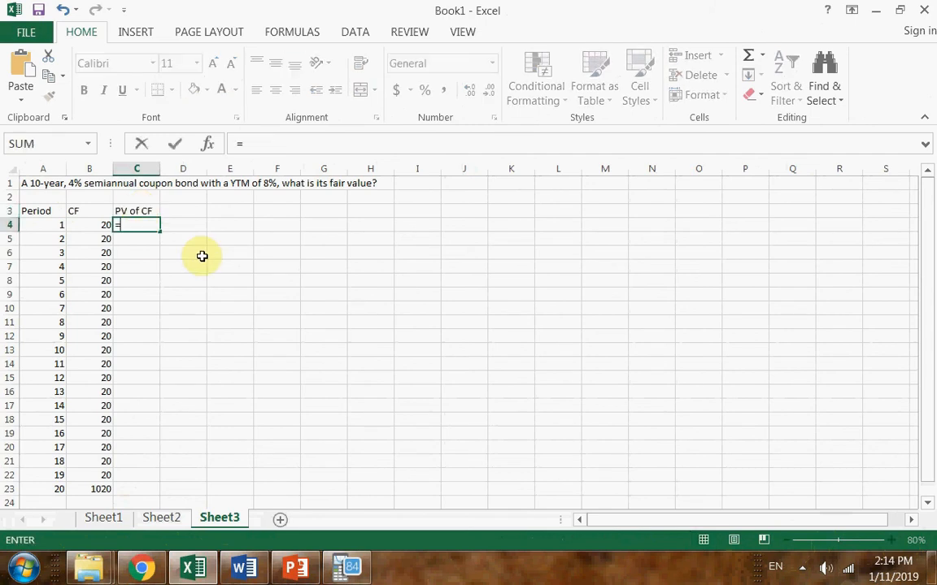
left_click(94, 222)
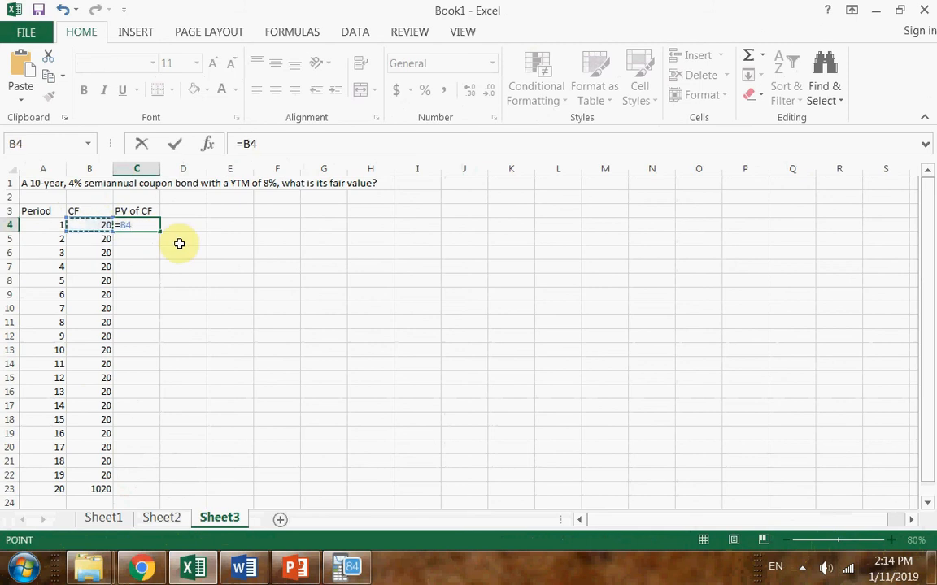
type("/(")
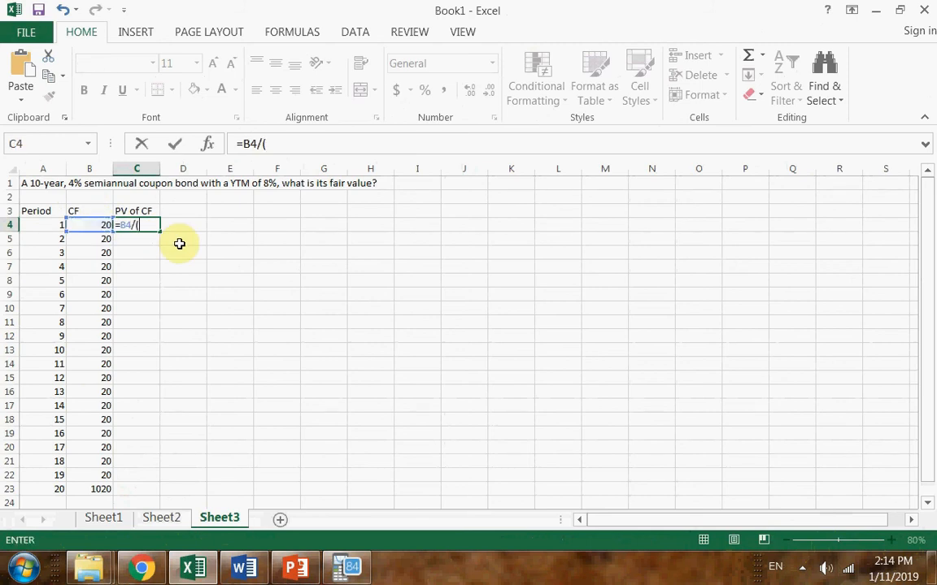
type("1+8%)")
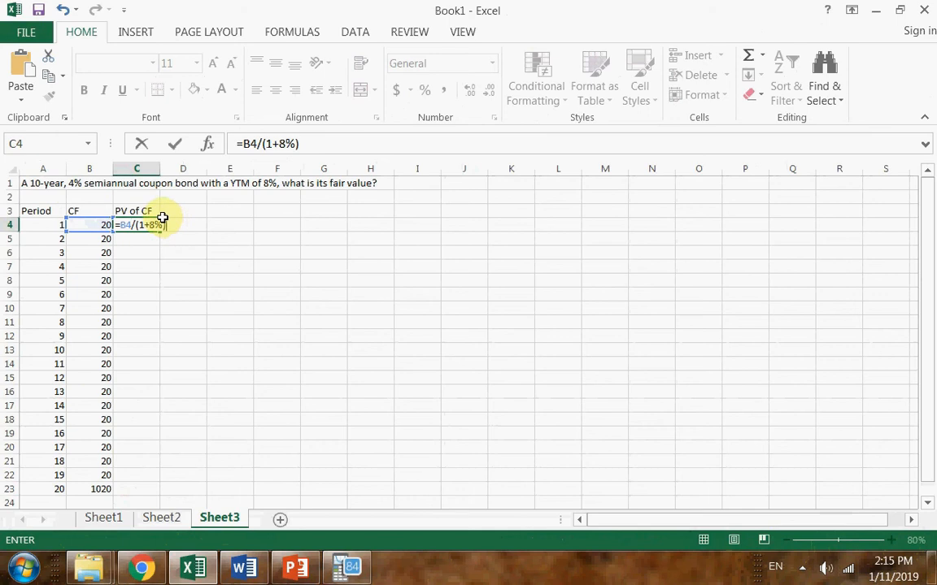
left_click(164, 227)
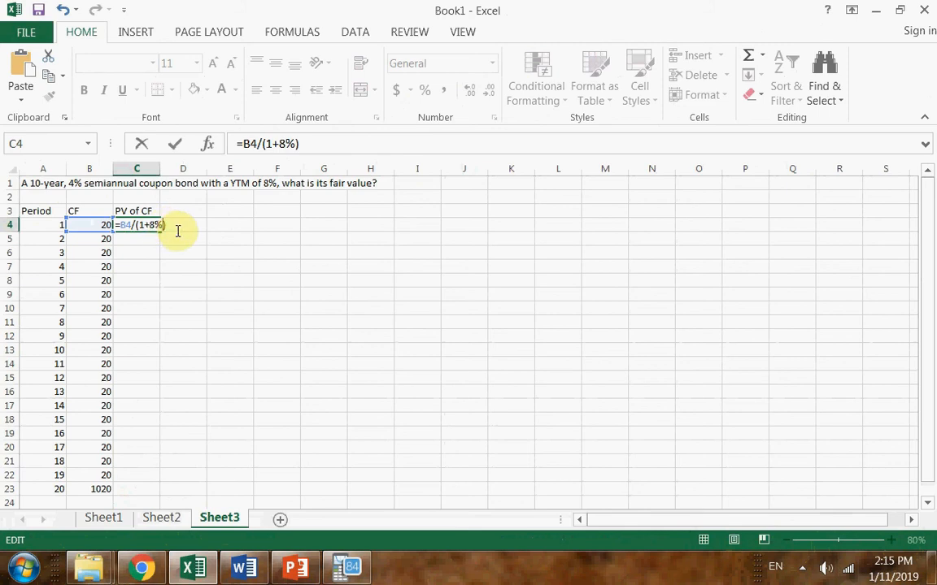
type("/2")
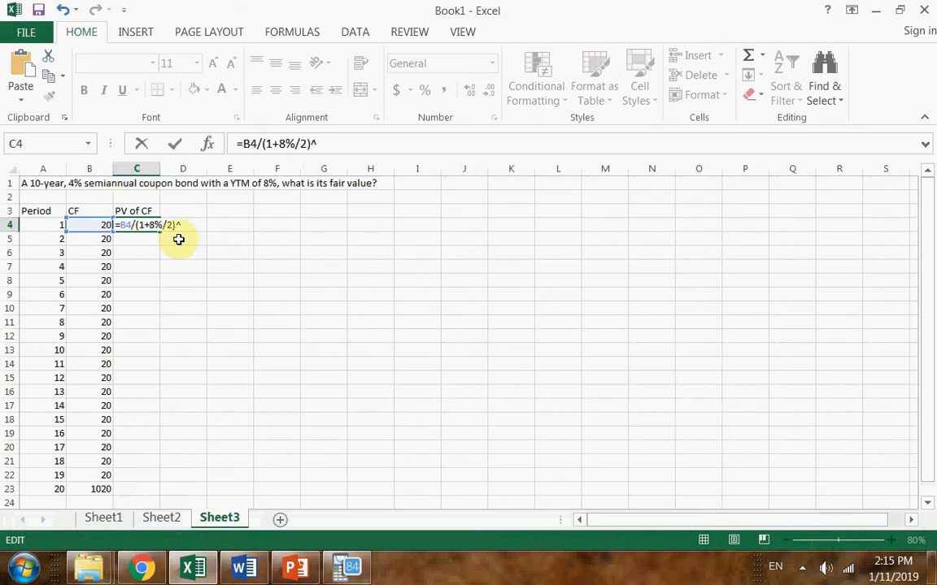
left_click(58, 224)
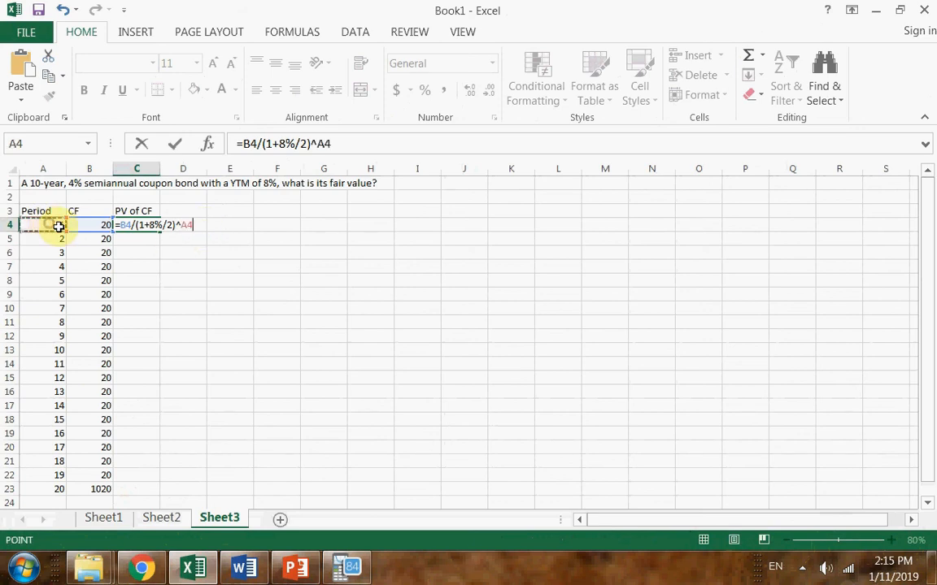
key("Return")
Format the present value in C4 to show two decimal places
left_click(139, 227)
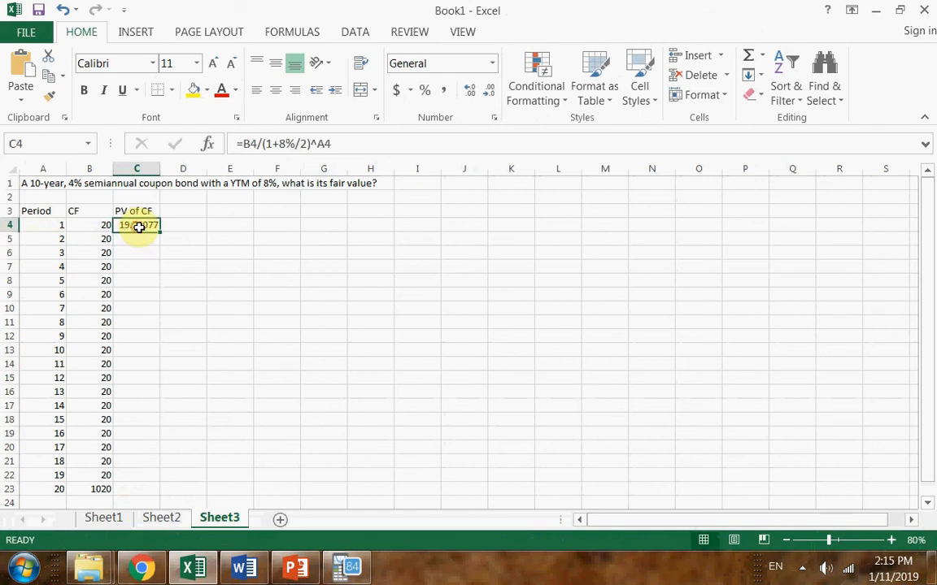
left_click(490, 95)
left_click(490, 95)
left_click(490, 95)
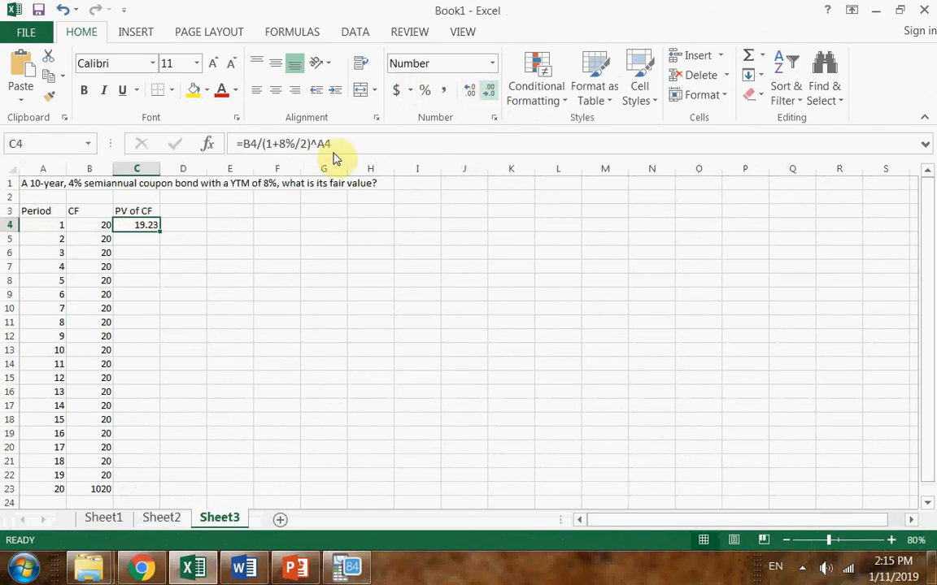
Fill the present value formula down the PV of CF column to period 20 in C23, checking the copied references in C5
mouse_move(159, 229)
left_mouse_down()
mouse_move(158, 241)
mouse_move(146, 238)
mouse_move(175, 238)
left_mouse_up()
double_click(137, 240)
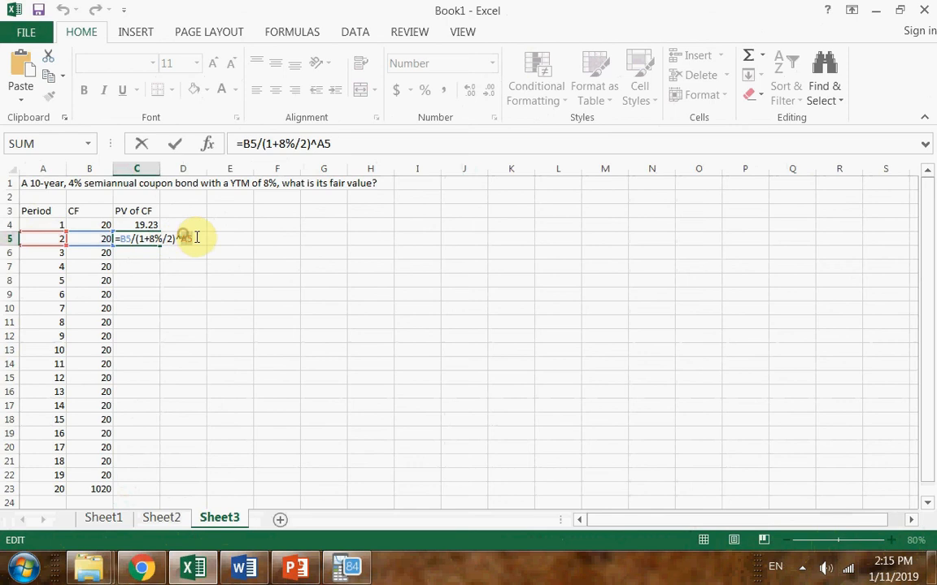
left_click_drag(183, 238, 197, 237)
key("Escape")
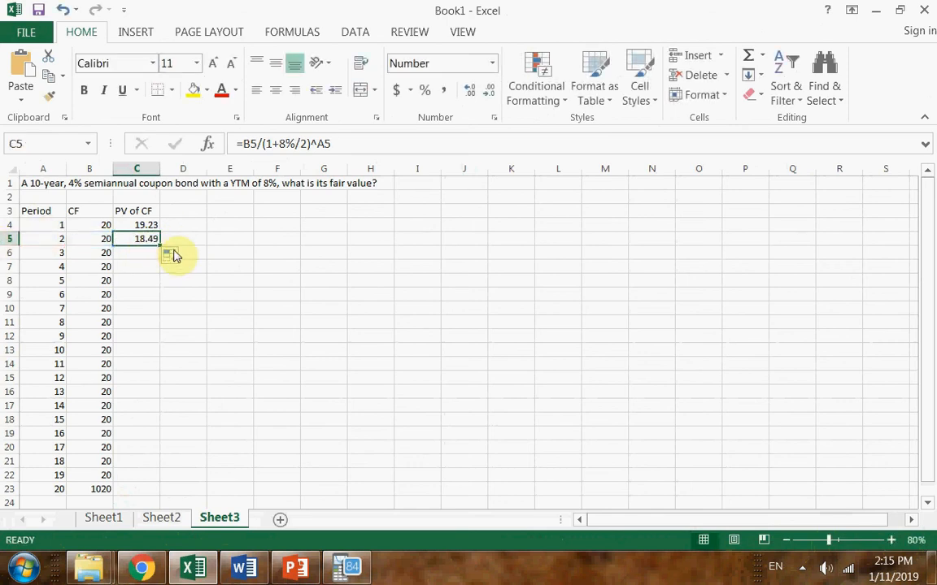
left_click_drag(160, 246, 146, 496)
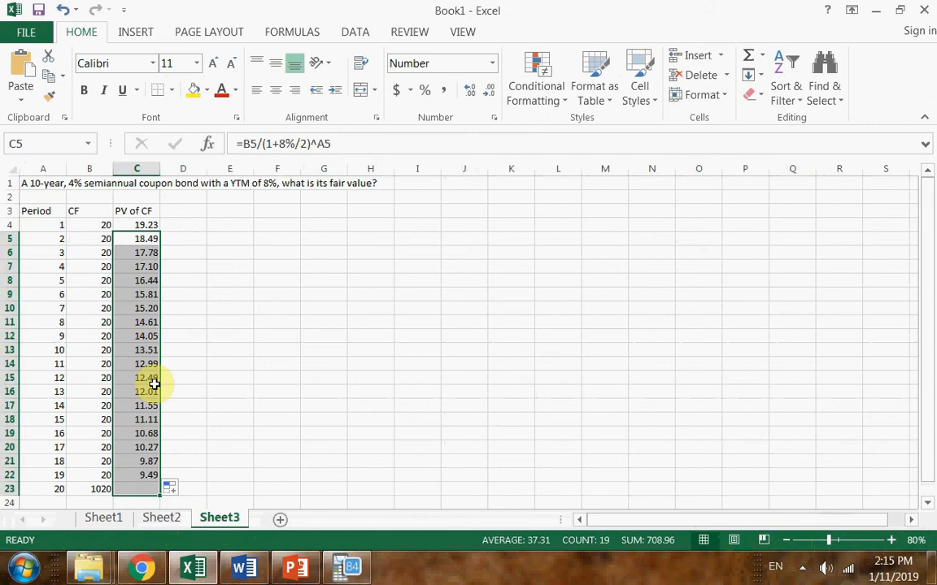
left_click(137, 489)
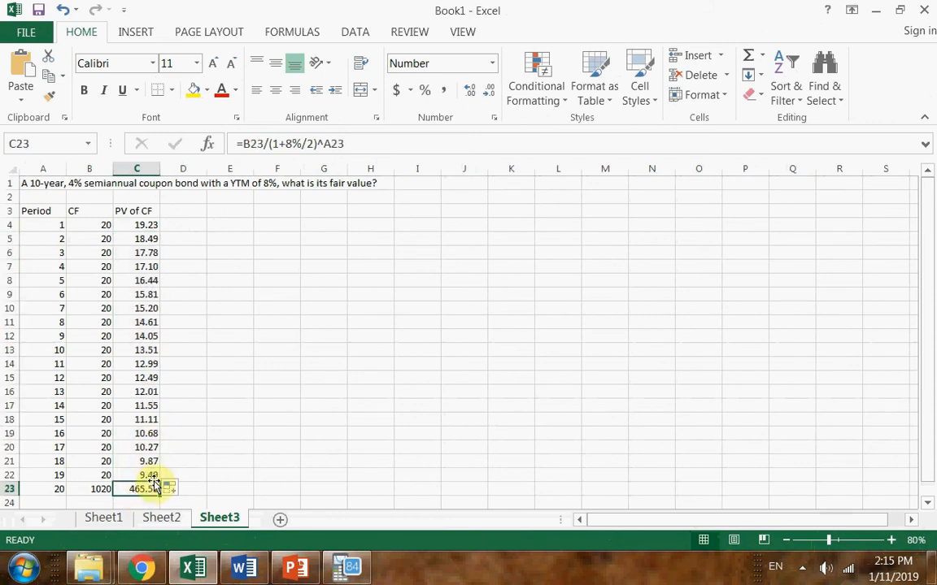
Enter the label Price in cell E3
left_click(225, 213)
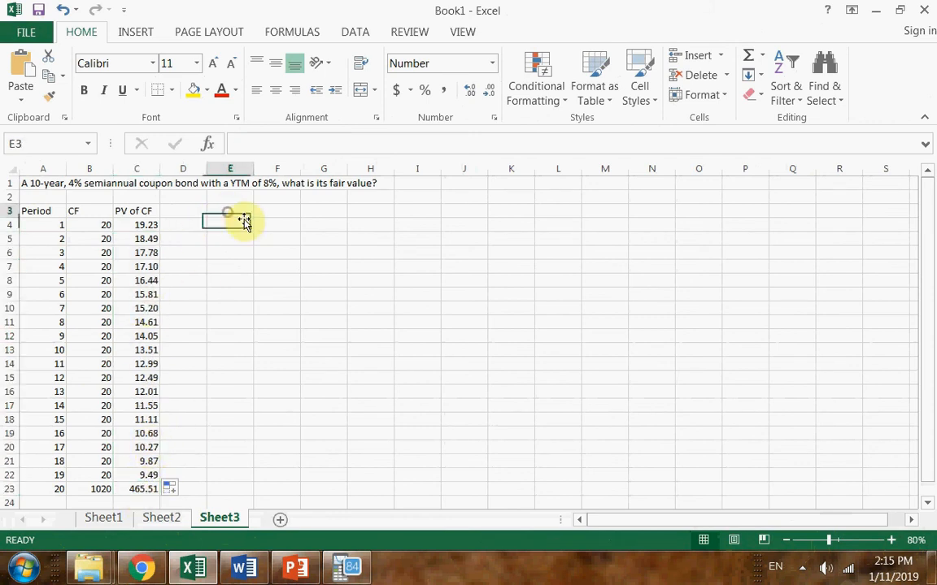
type("Priuc=")
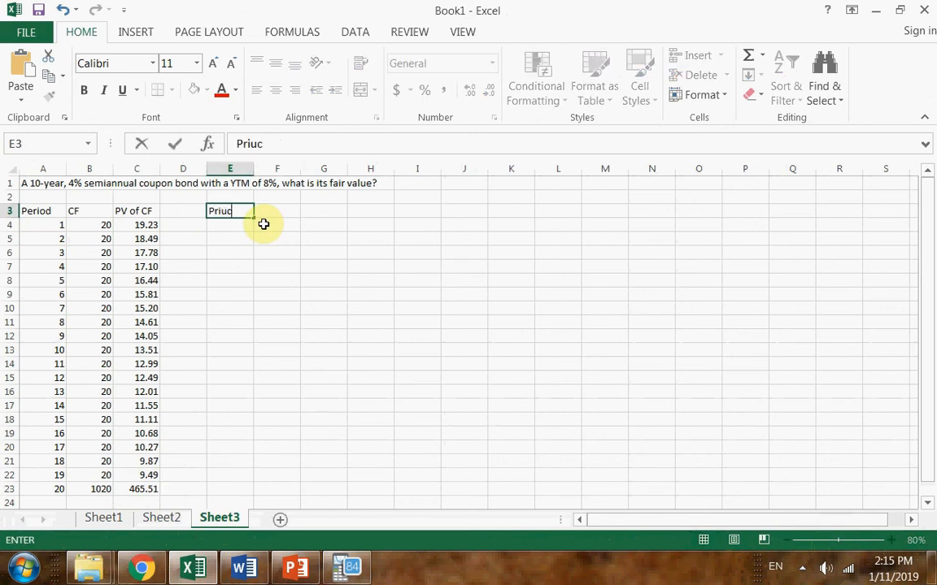
key("BackSpace")
key("BackSpace")
key("BackSpace")
type("ce")
key("Return")
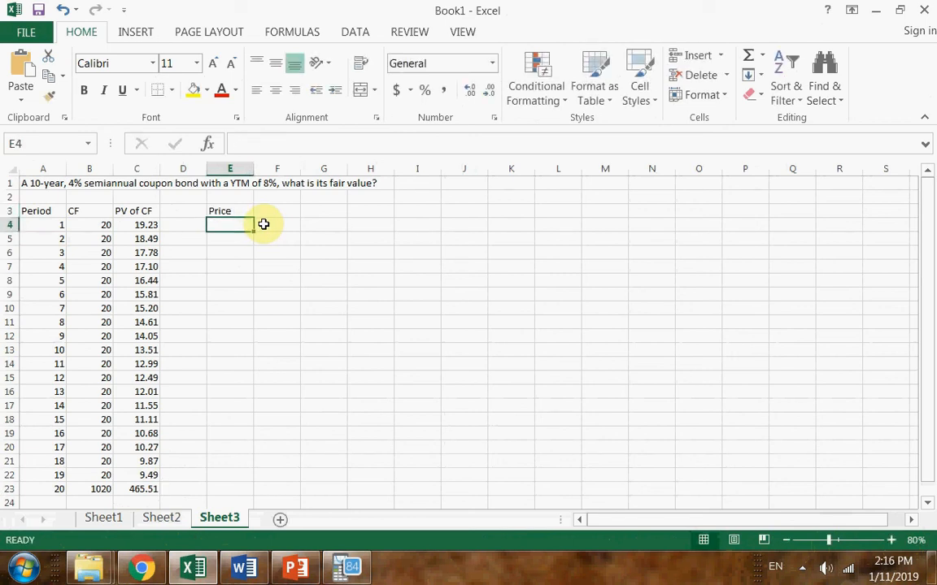
Calculate the bond price in F3 with =SUM(C4:C23) and review the summed range
left_click(264, 225)
key("Up")
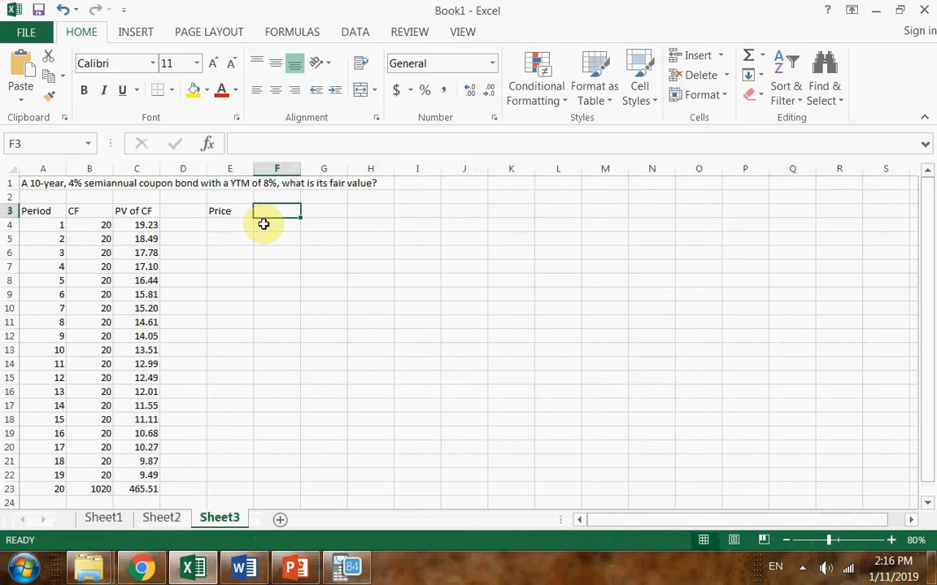
type("=sum(")
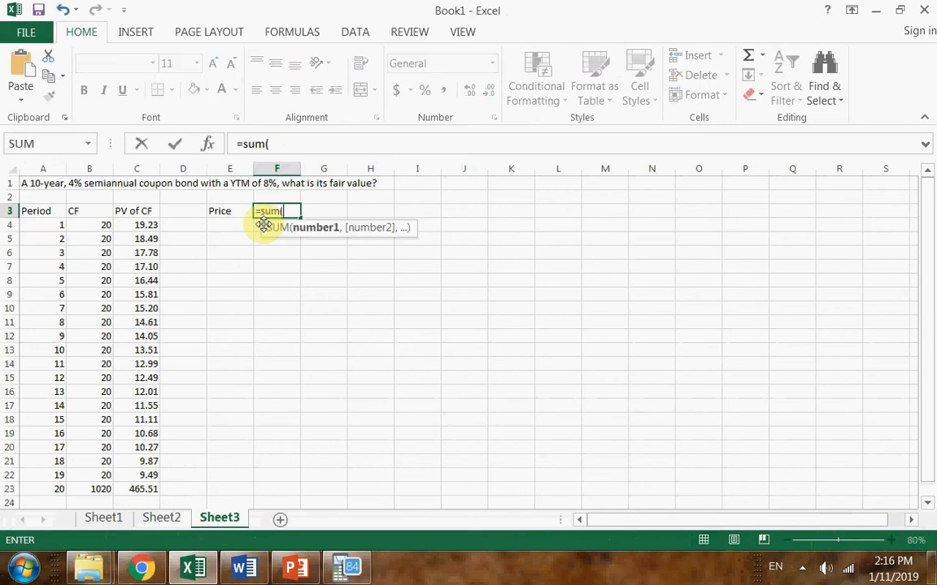
left_click(136, 226)
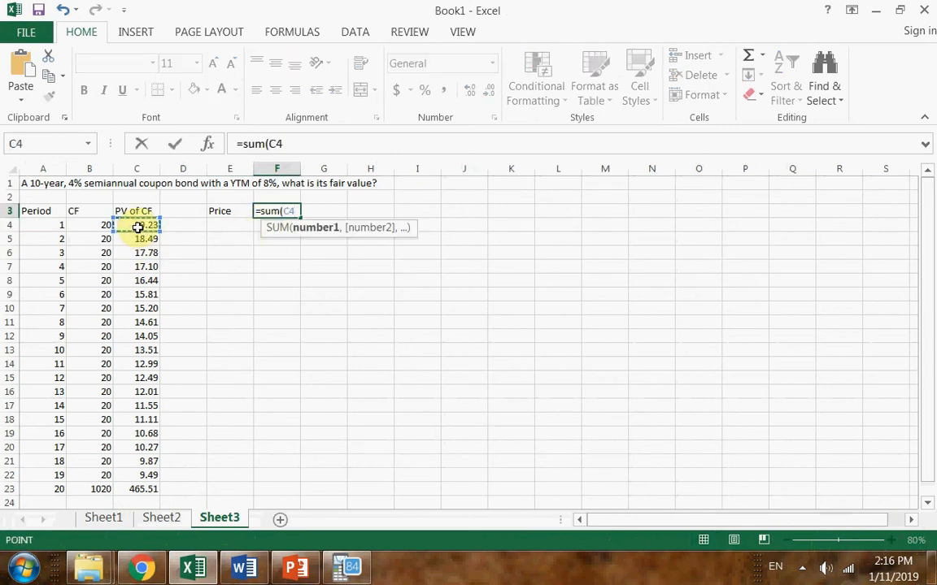
key("ctrl+shift+Down")
key("Return")
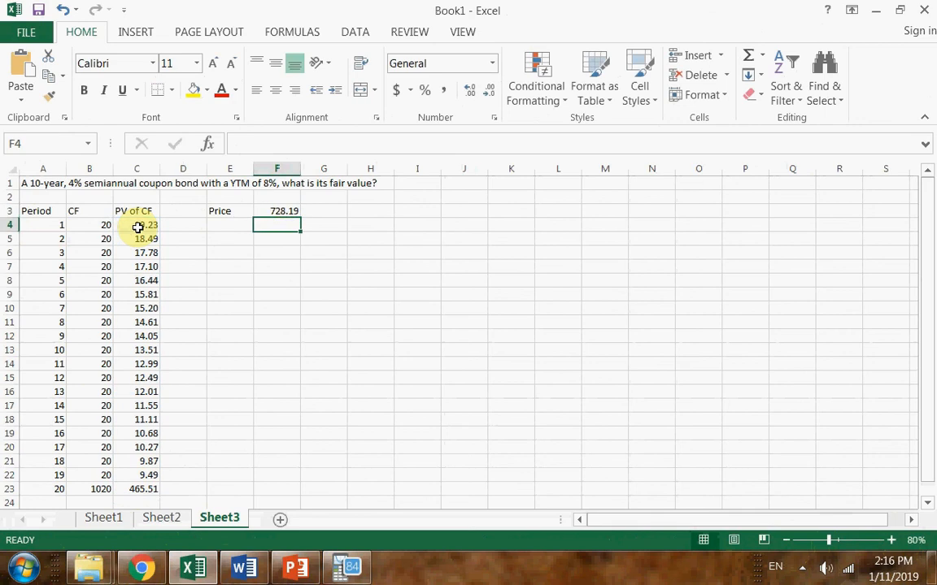
double_click(283, 209)
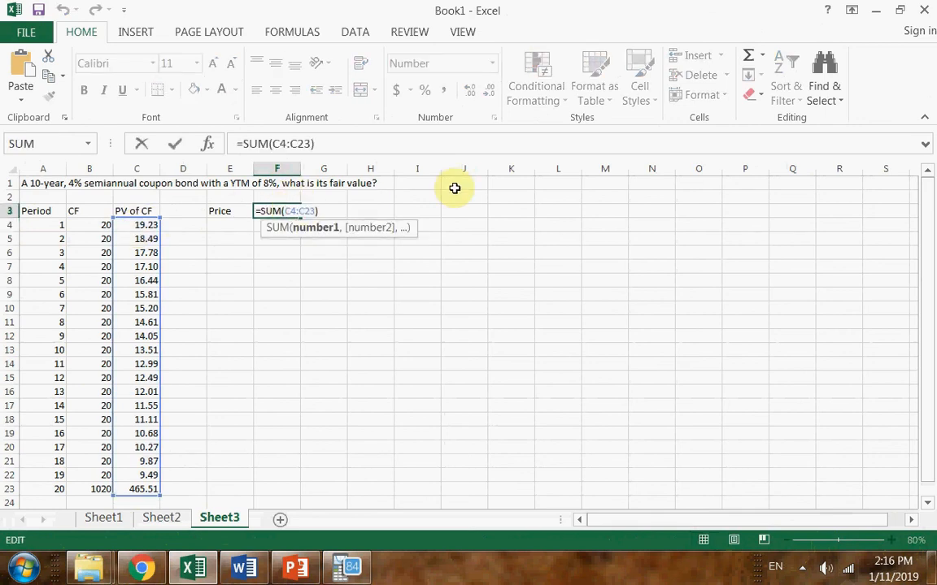
key("Return")
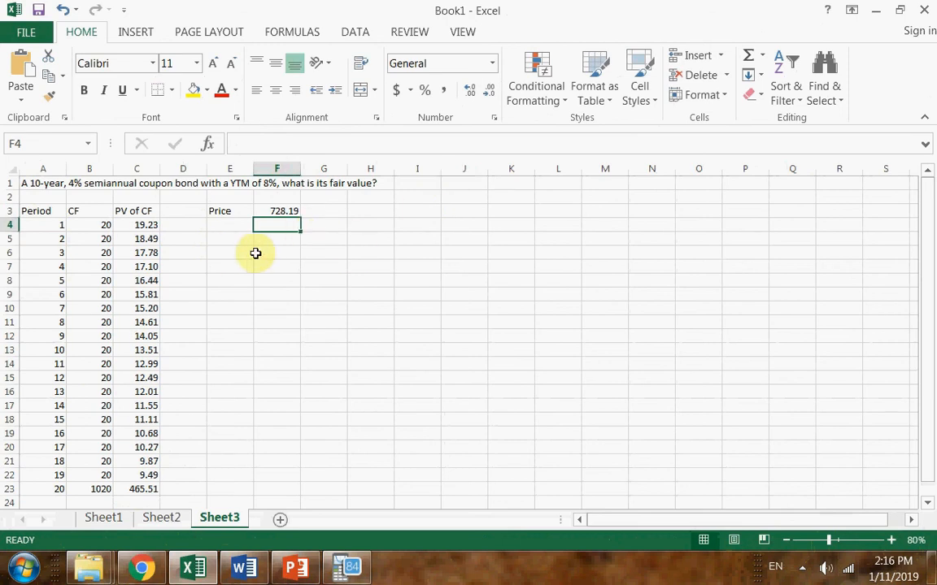
Enter the label Price in cell E5 for the second valuation method
left_click(219, 239)
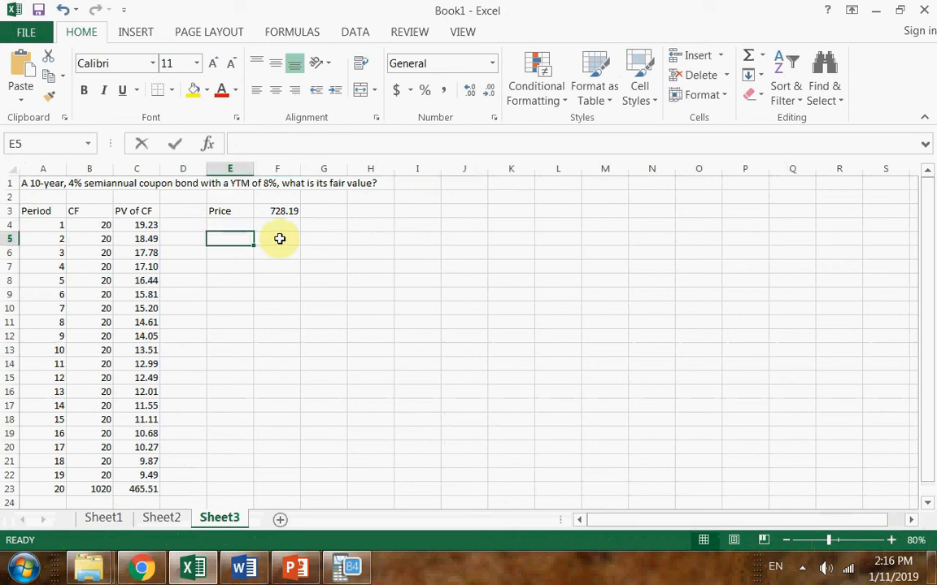
type("Price")
key("Return")
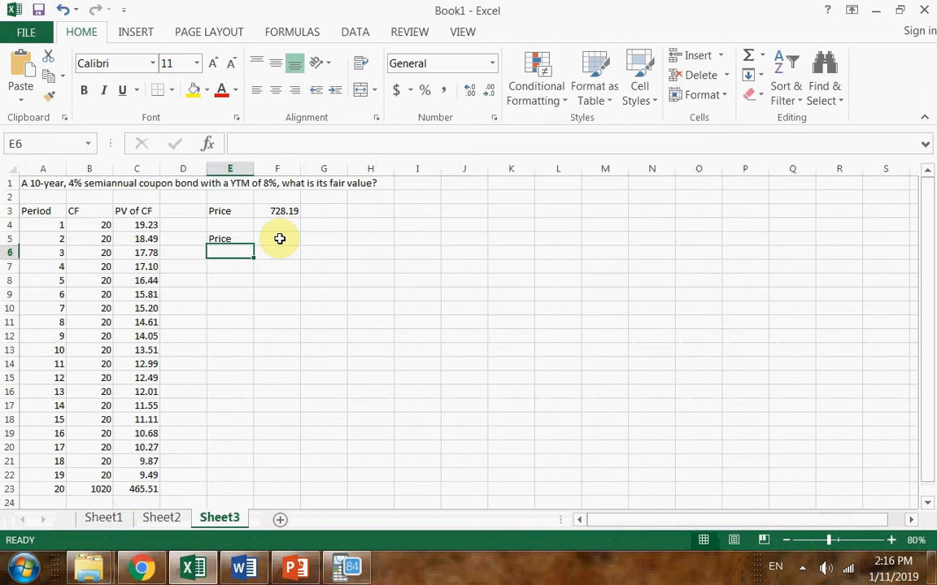
Calculate the bond price in F5 with =PV(8%/2,10*2,1000*4%/2,1000,0)
key("Right")
left_click(278, 238)
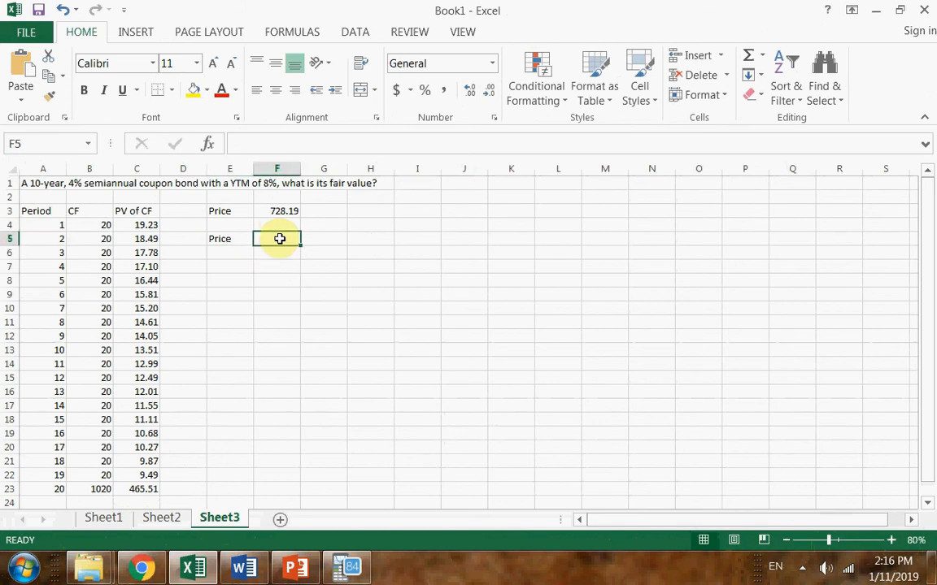
type("=")
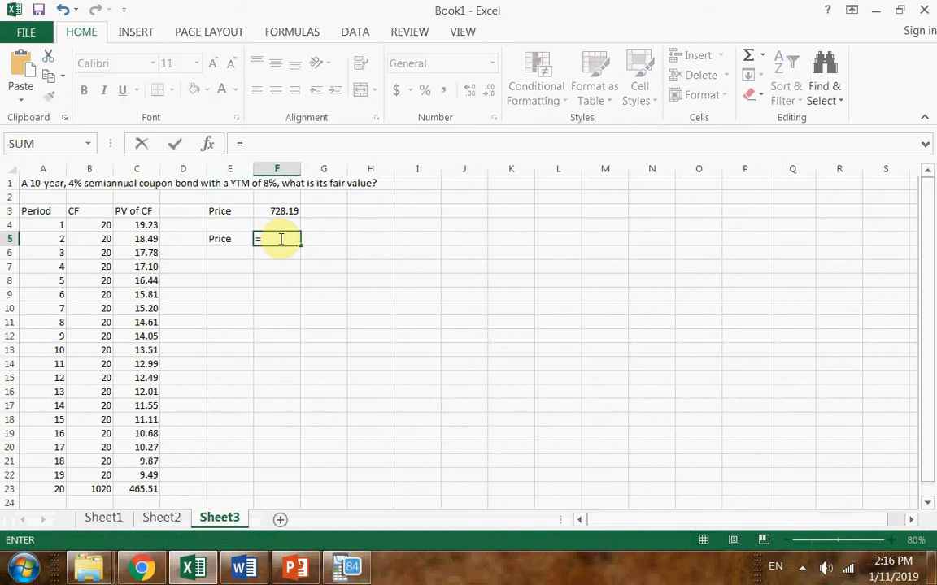
type("pv(")
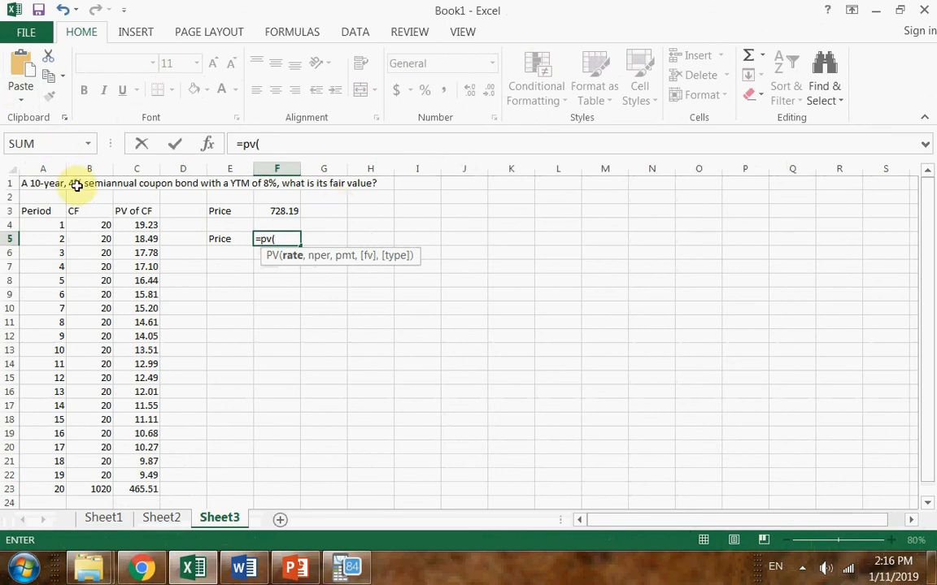
type("8%")
type("/2,")
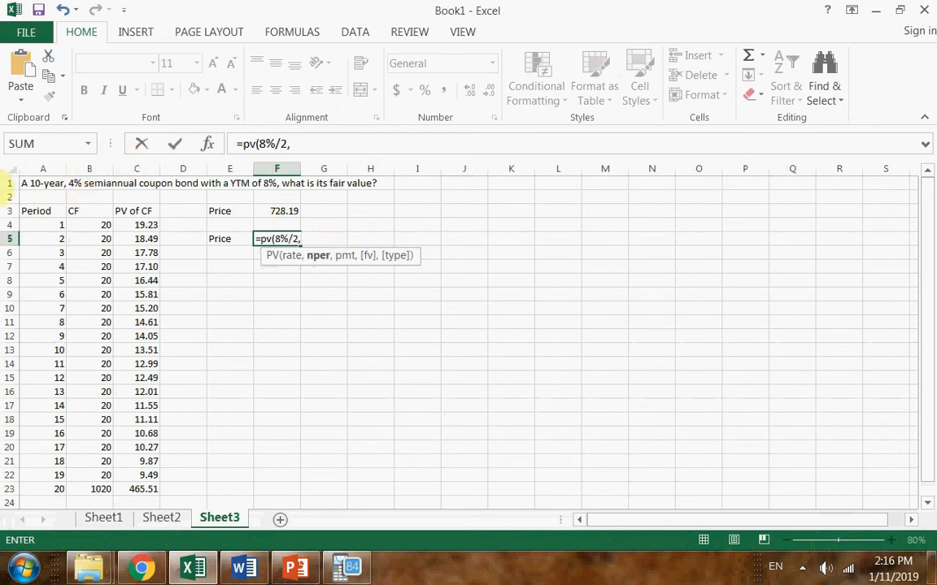
type("10*2")
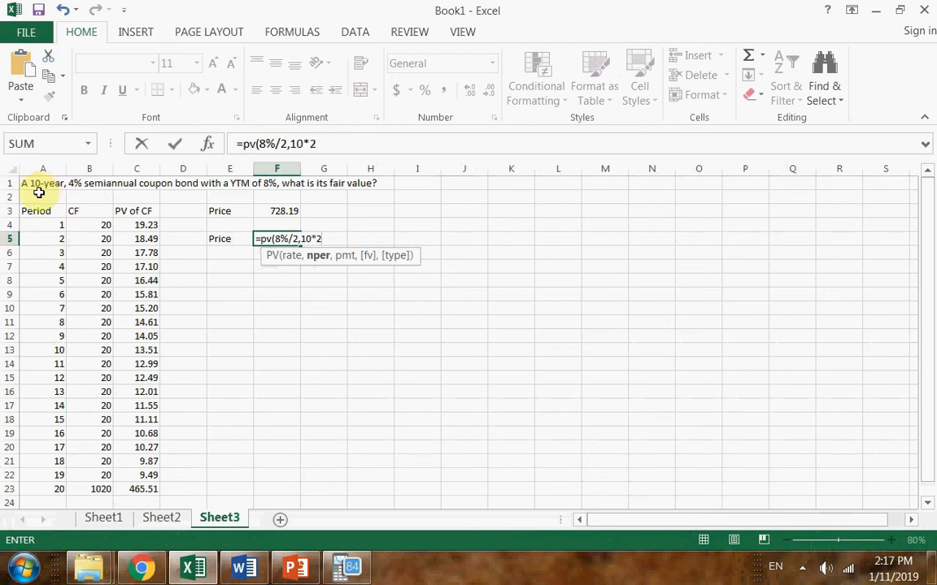
type(",")
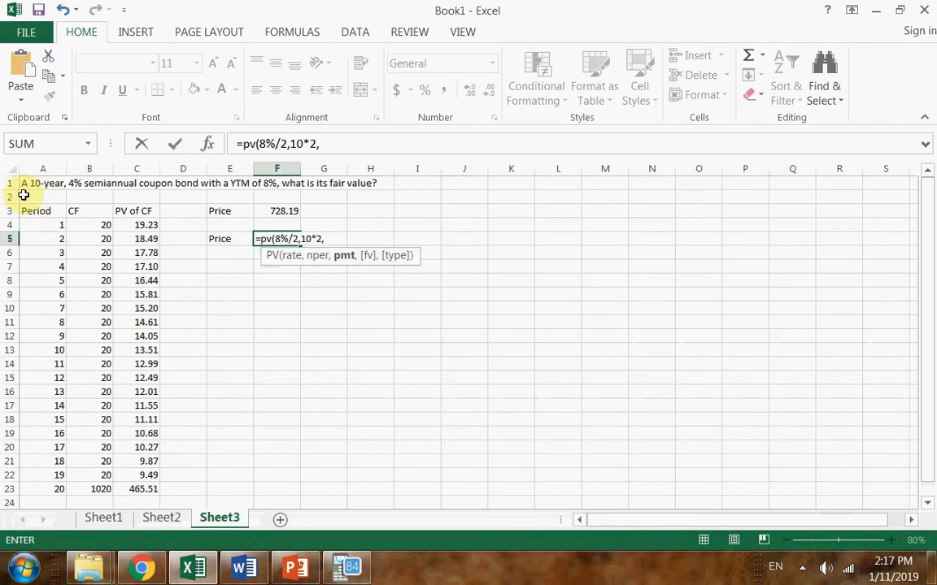
type("1000")
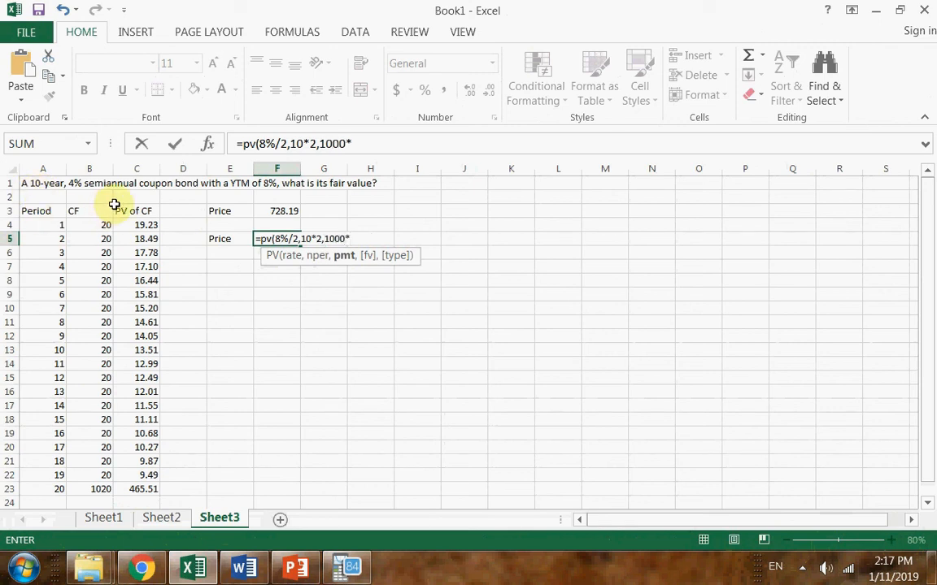
type("*4%")
type("/2,")
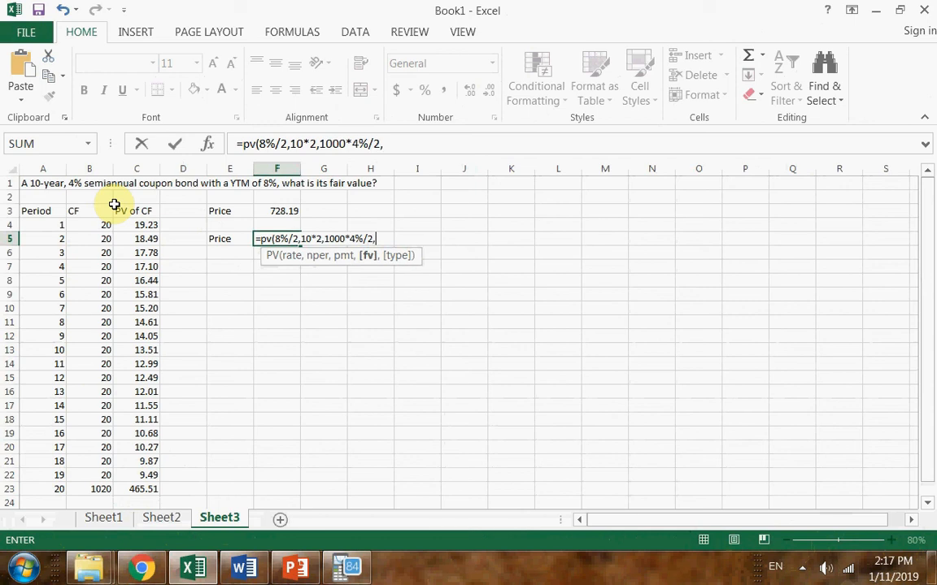
type("1000,")
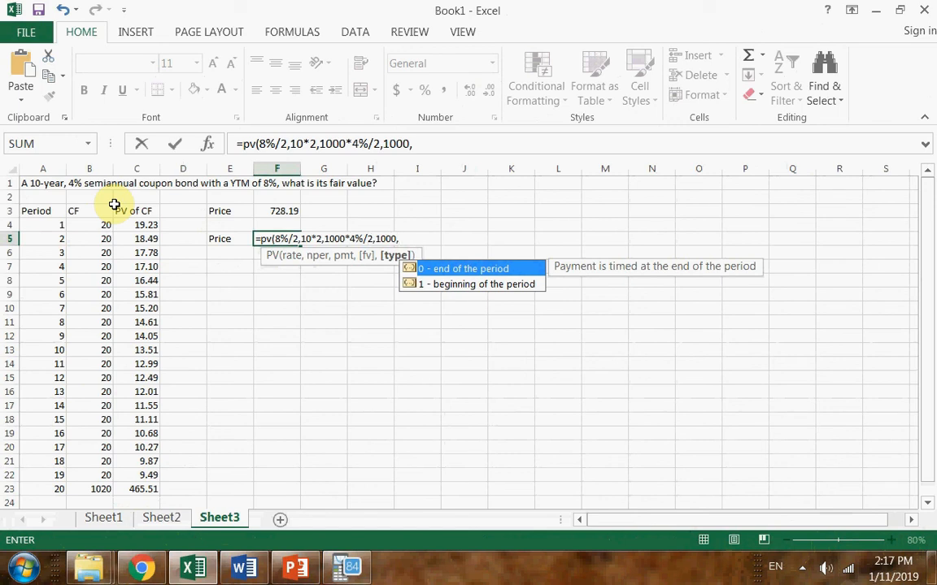
type("0)")
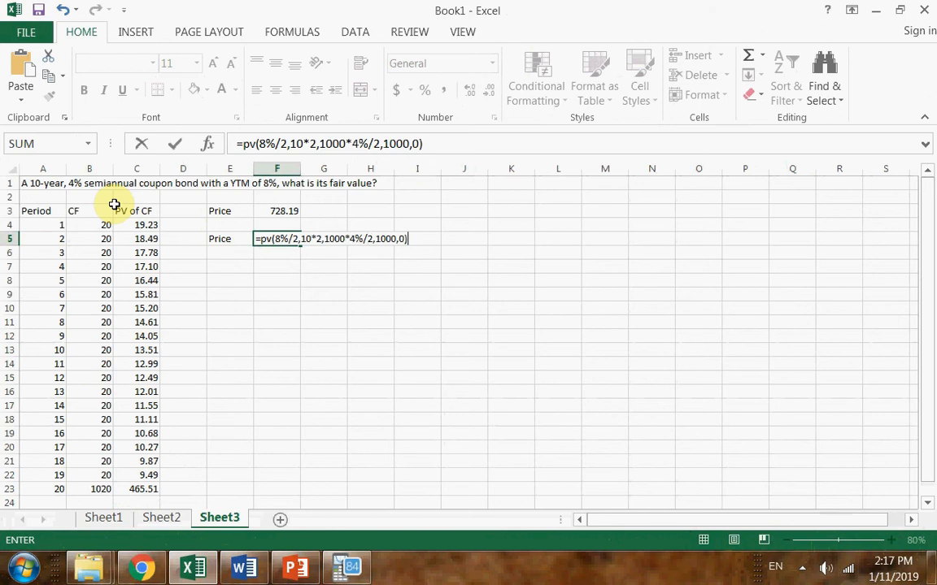
key("Return")
left_click(278, 236)
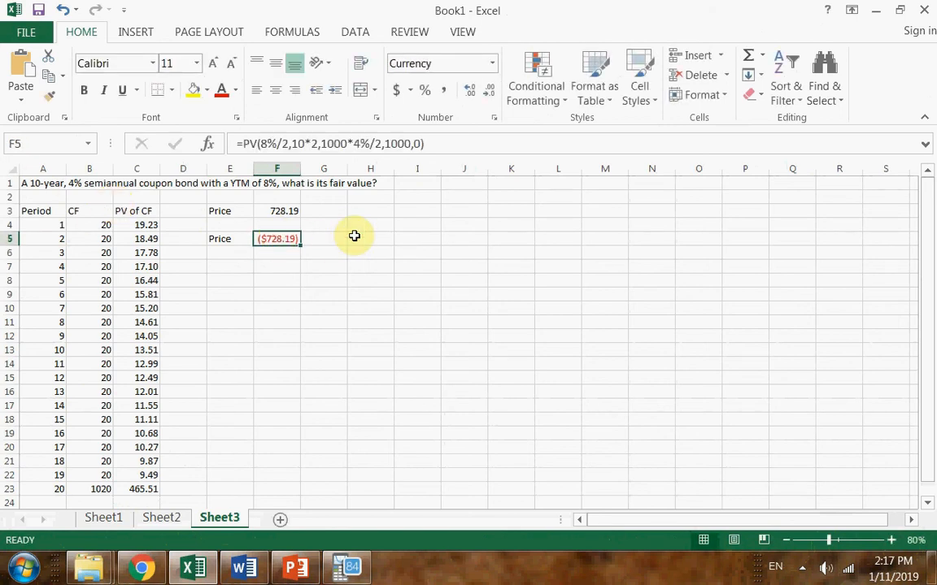
double_click(276, 238)
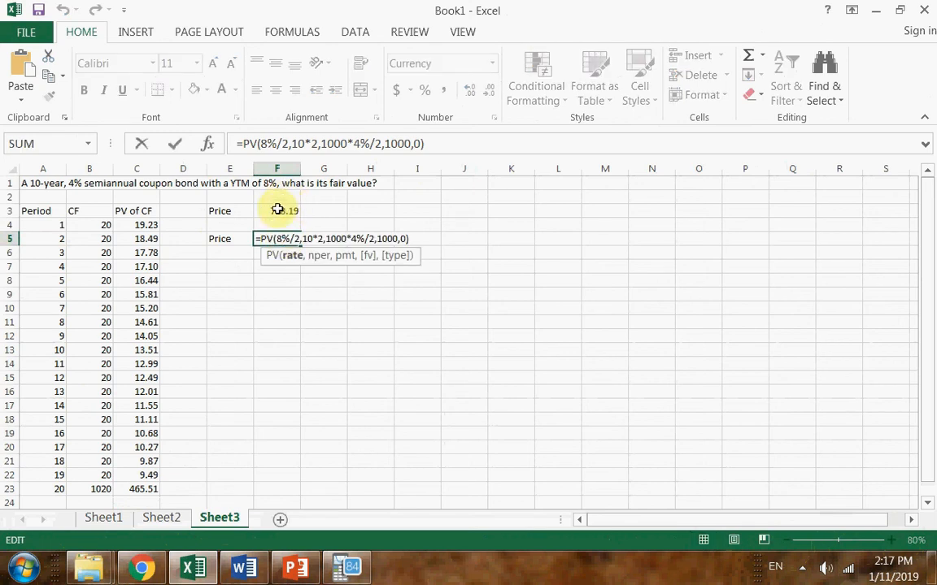
key("Escape")
double_click(255, 237)
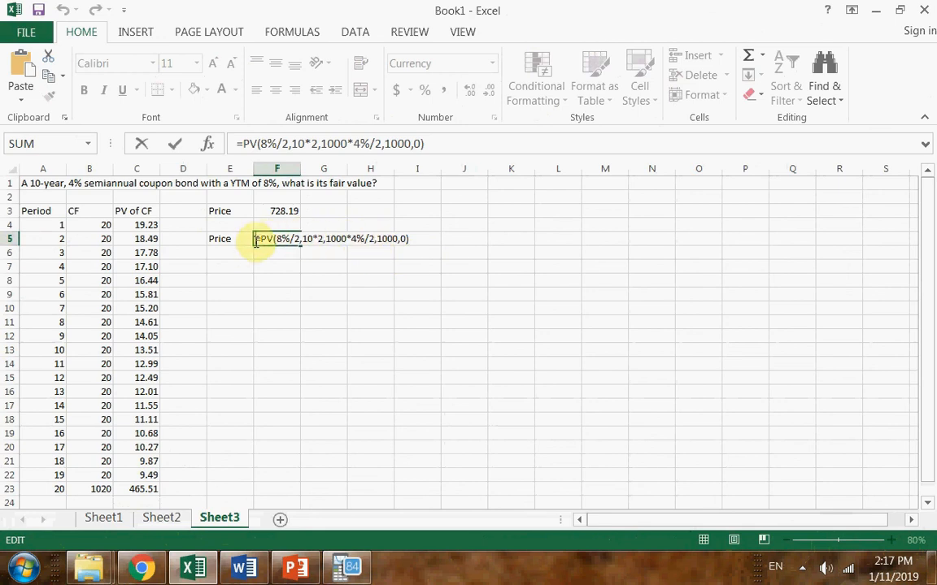
key("Return")
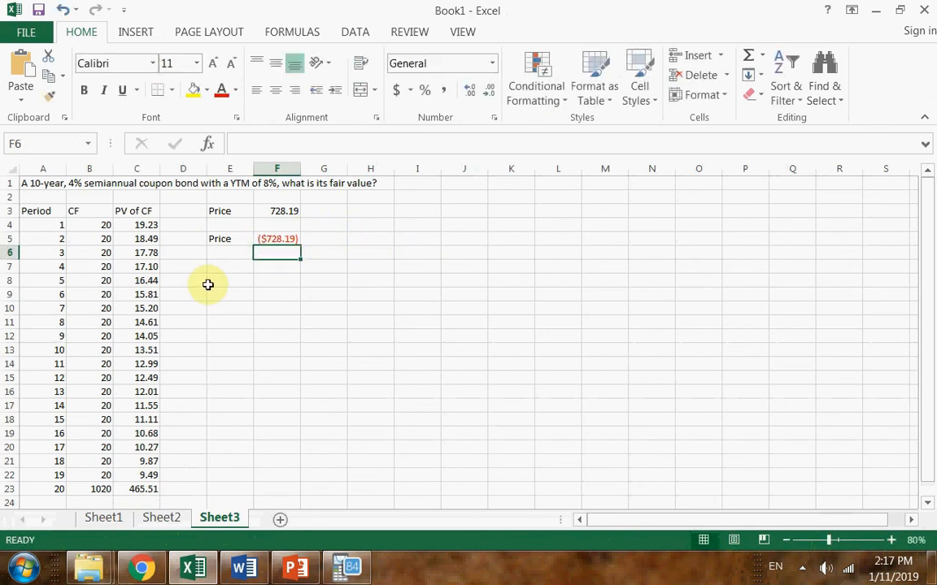
Insert a minus sign before the PV function in F5 and compare the price with the one in F3
left_click(285, 238)
double_click(281, 238)
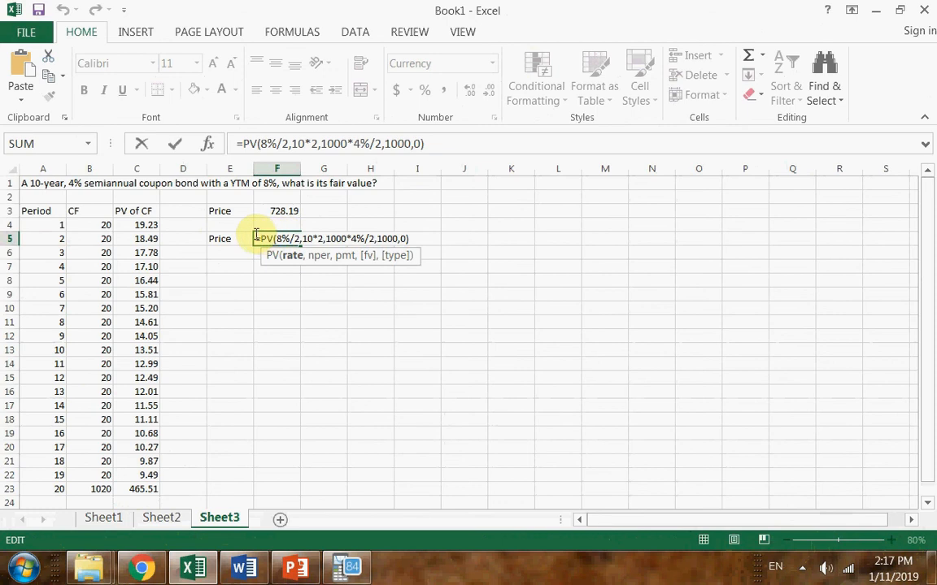
left_click(258, 239)
type("-")
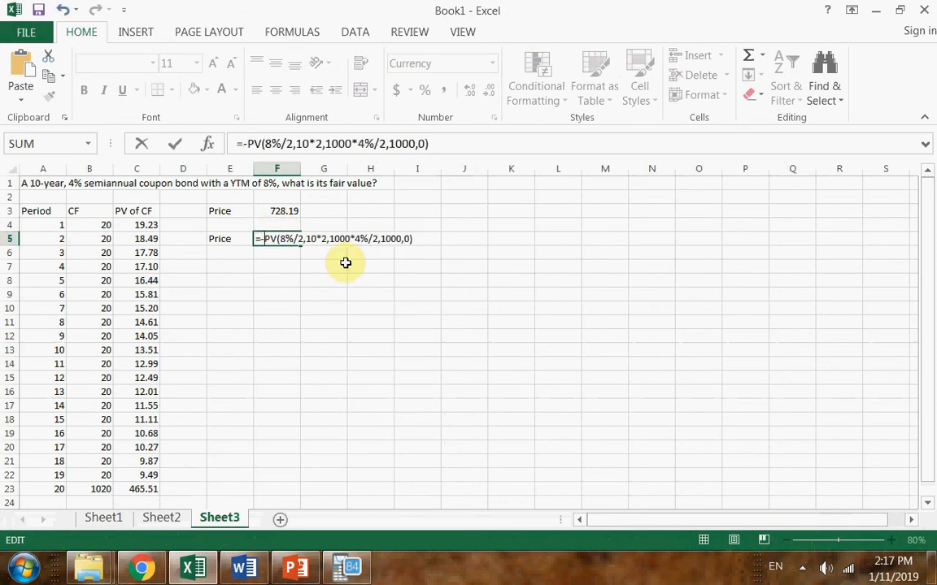
key("Return")
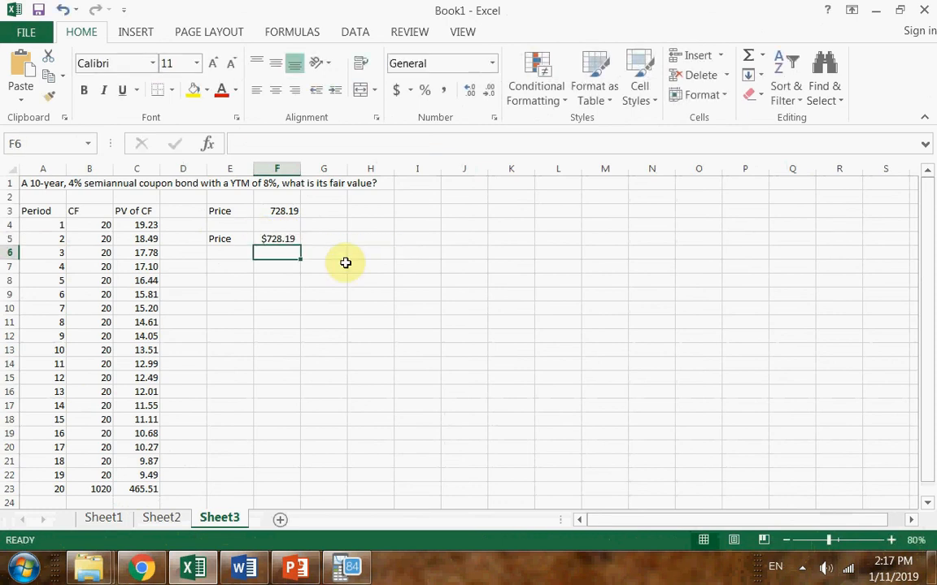
left_click(278, 214)
left_click(373, 268)
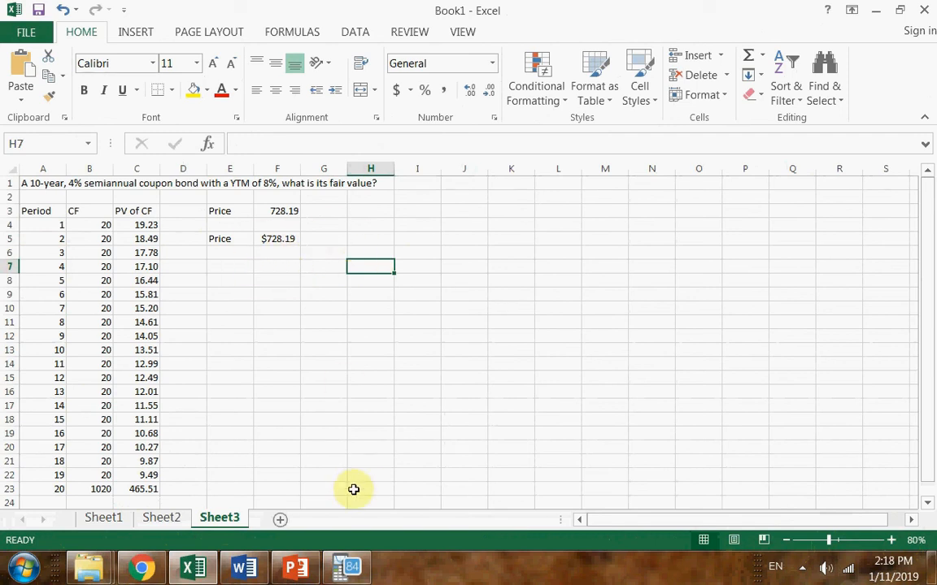
Switch to the TI-SmartView CE calculator and open the TVM Solver of its Finance application
mouse_move(358, 571)
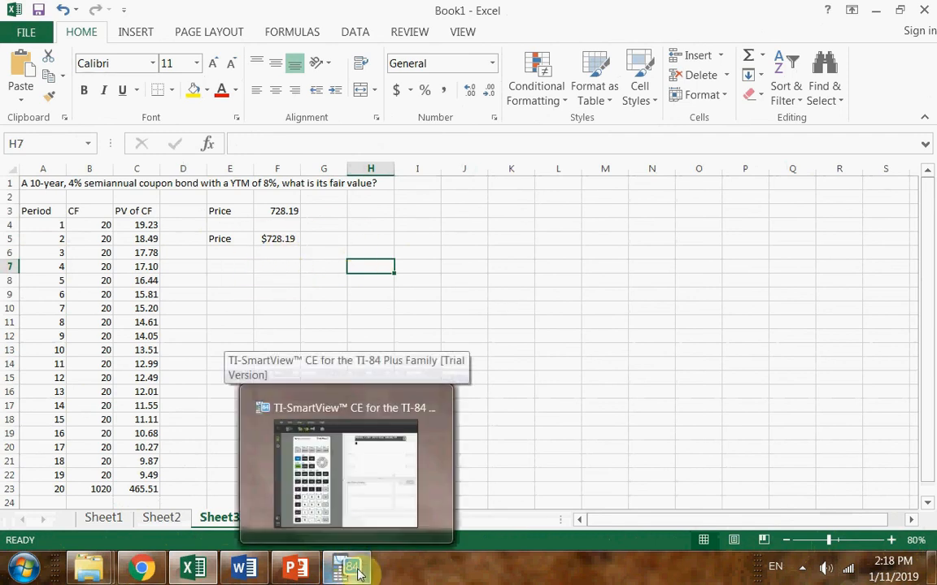
left_click(346, 476)
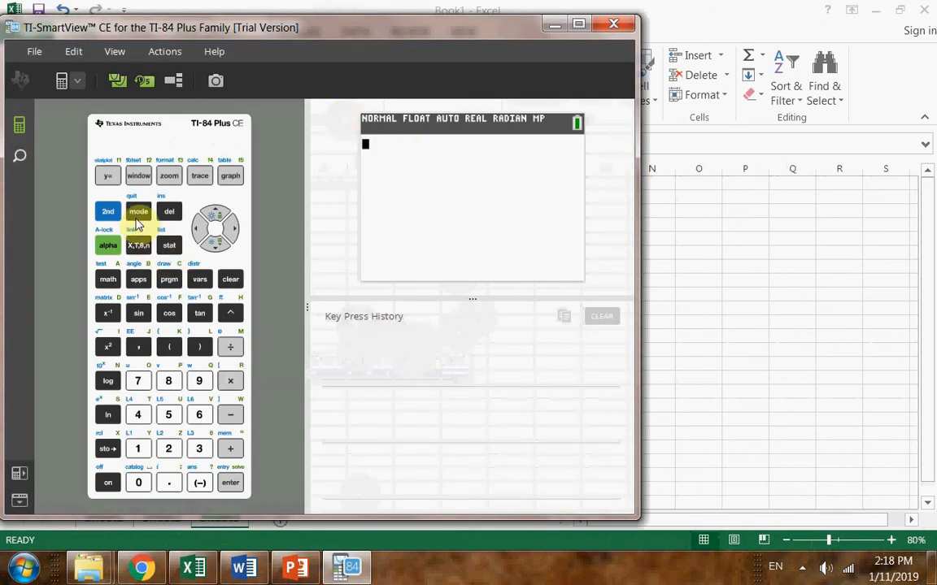
left_click(138, 279)
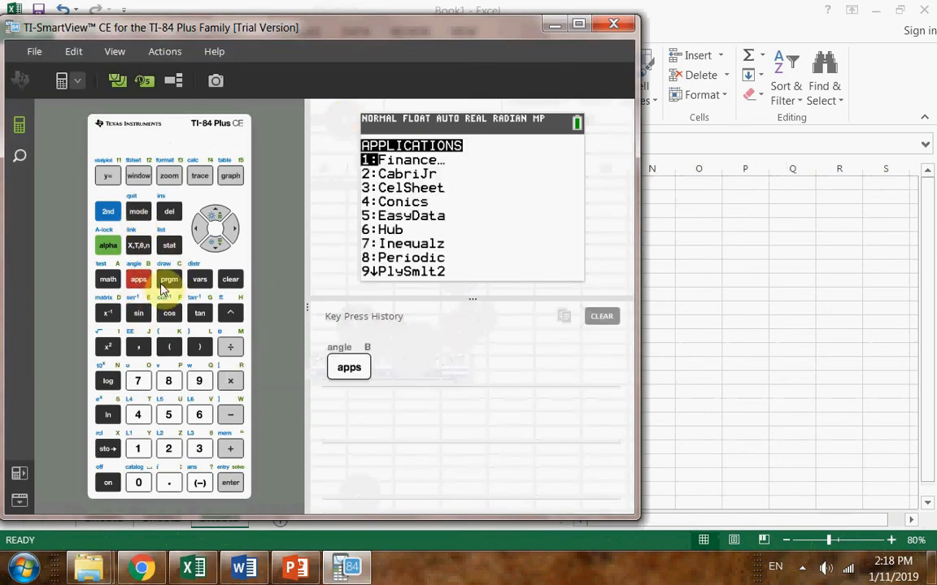
left_click(137, 447)
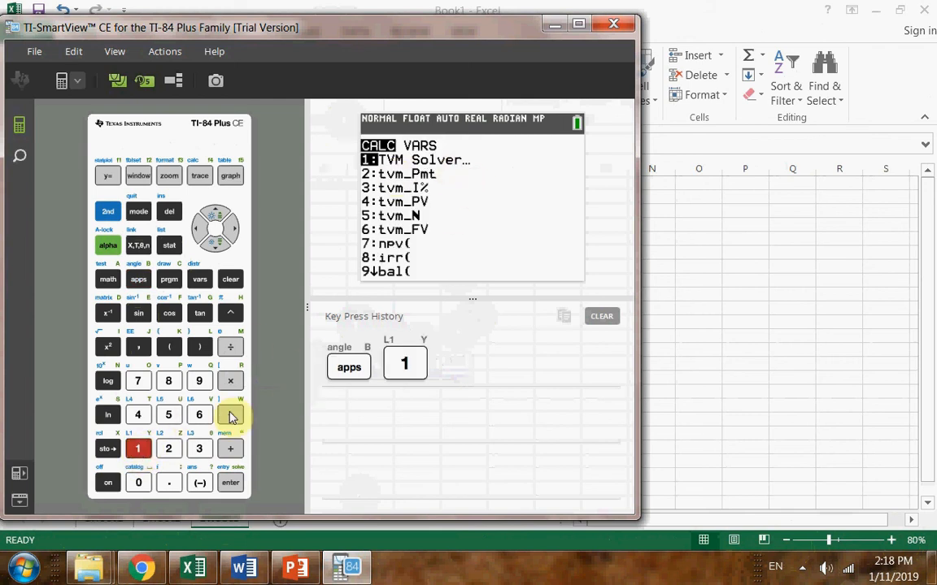
left_click(138, 449)
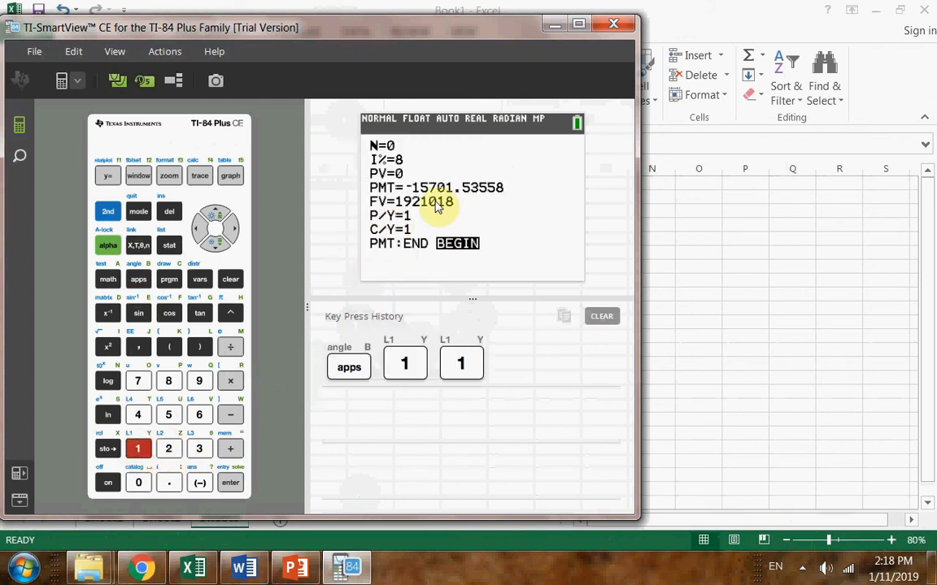
In the TVM Solver, set N to 20, I% to 8/2 and PV to 0
type("20")
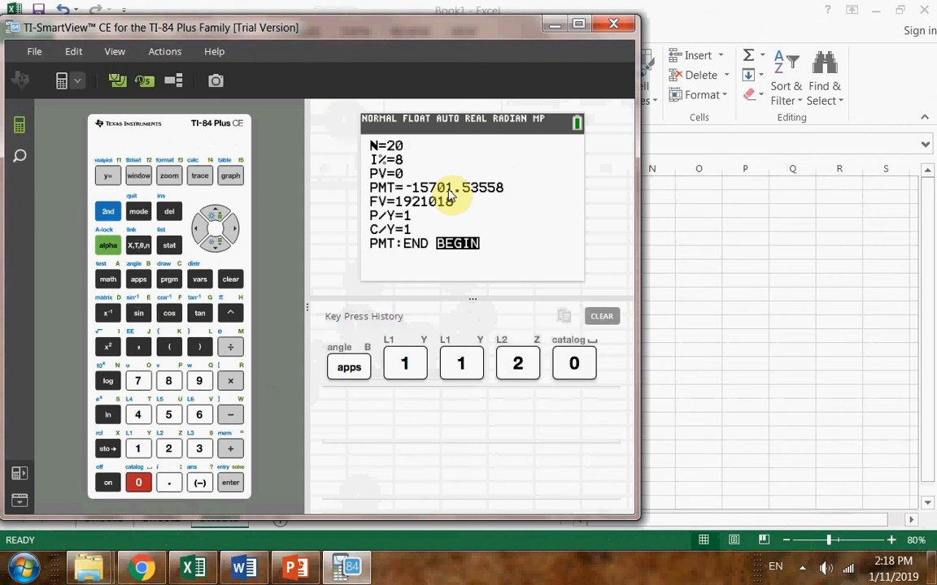
key("Return")
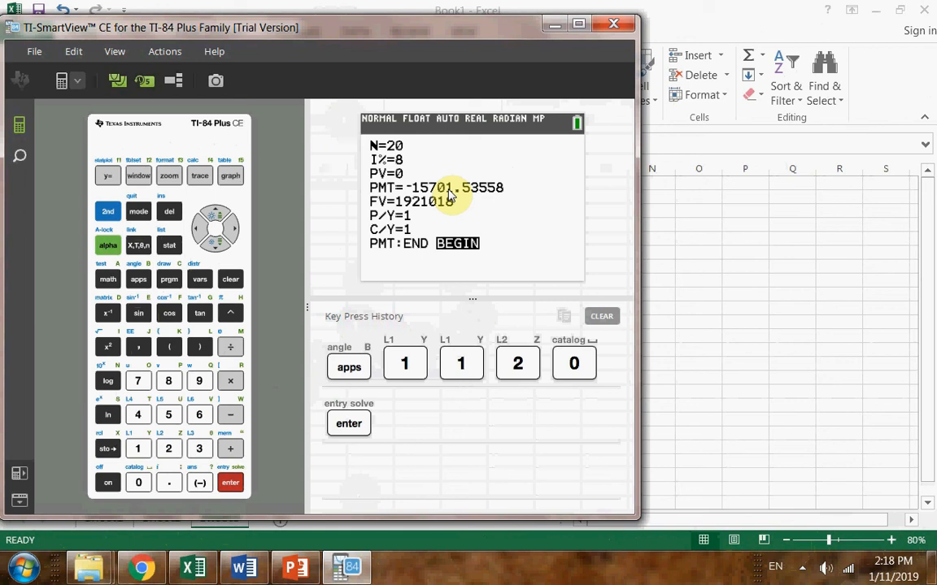
type("8")
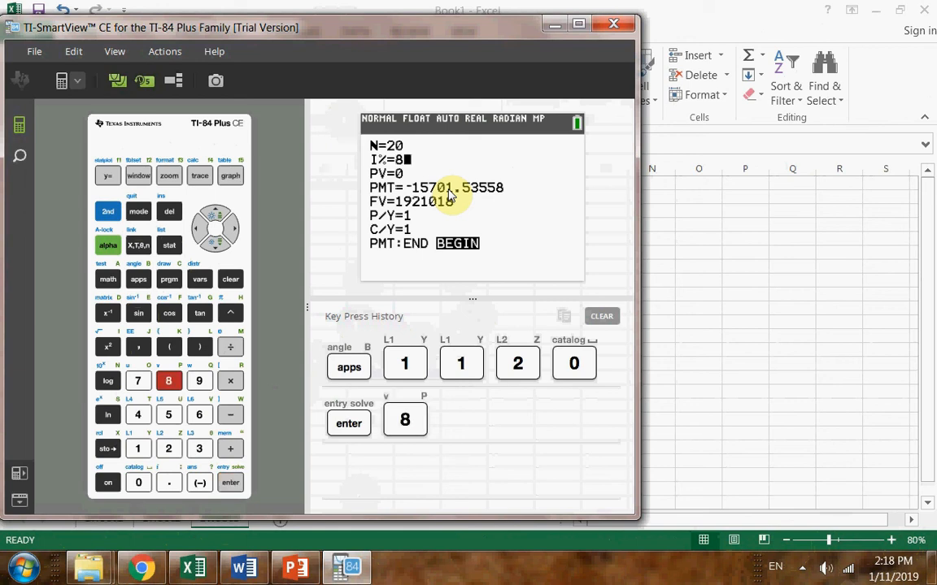
type("/2")
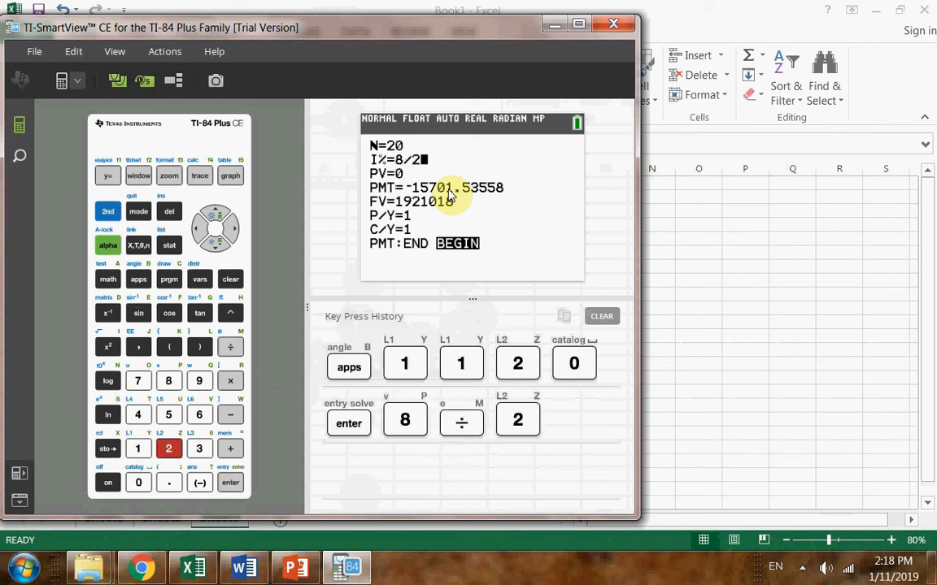
key("Return")
type("0")
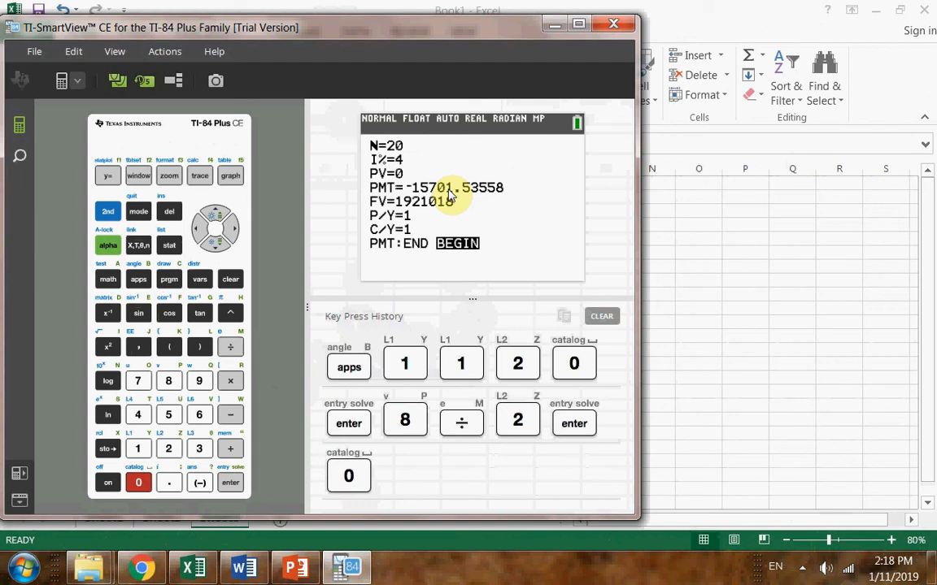
key("Return")
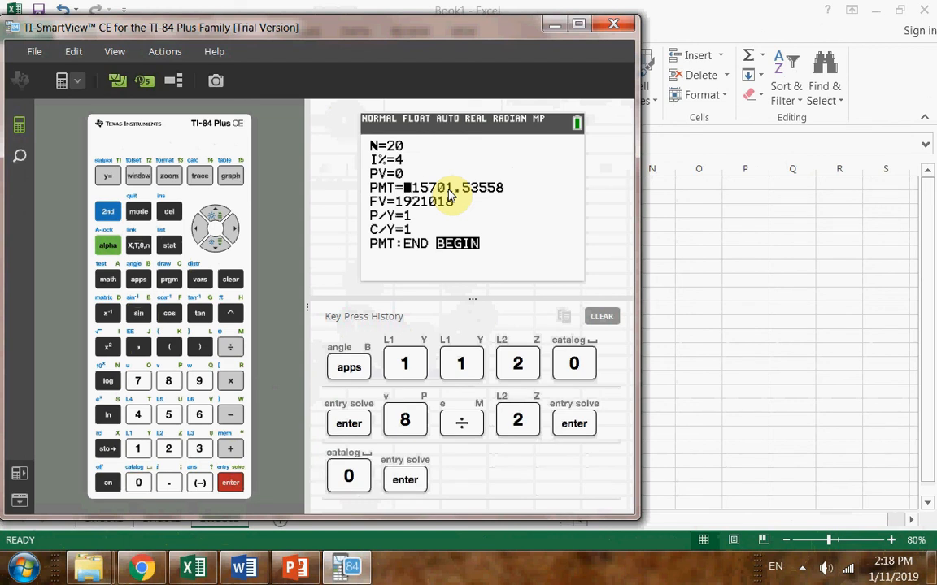
In the TVM Solver, set PMT to 1000*.04/2 and FV to 1000
type("10000")
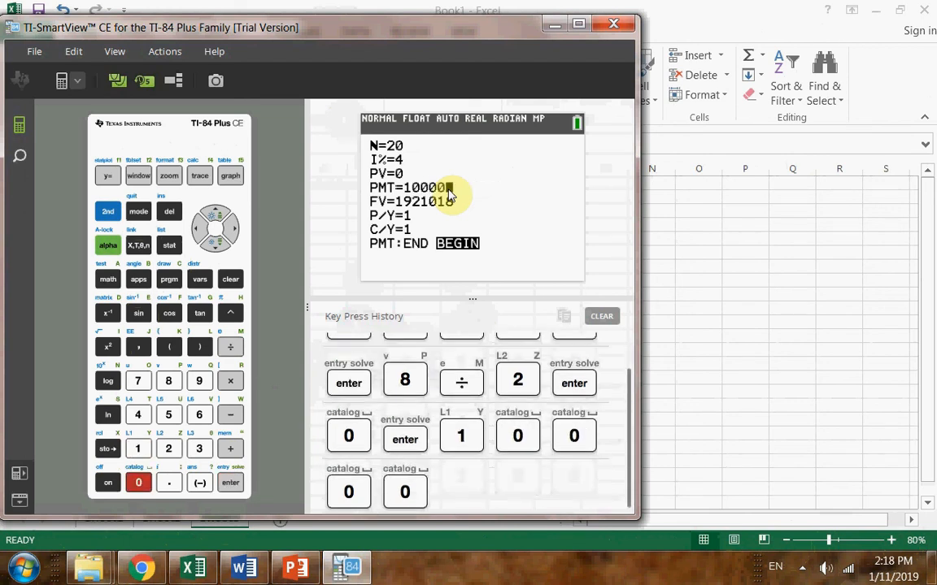
key("BackSpace")
type("1")
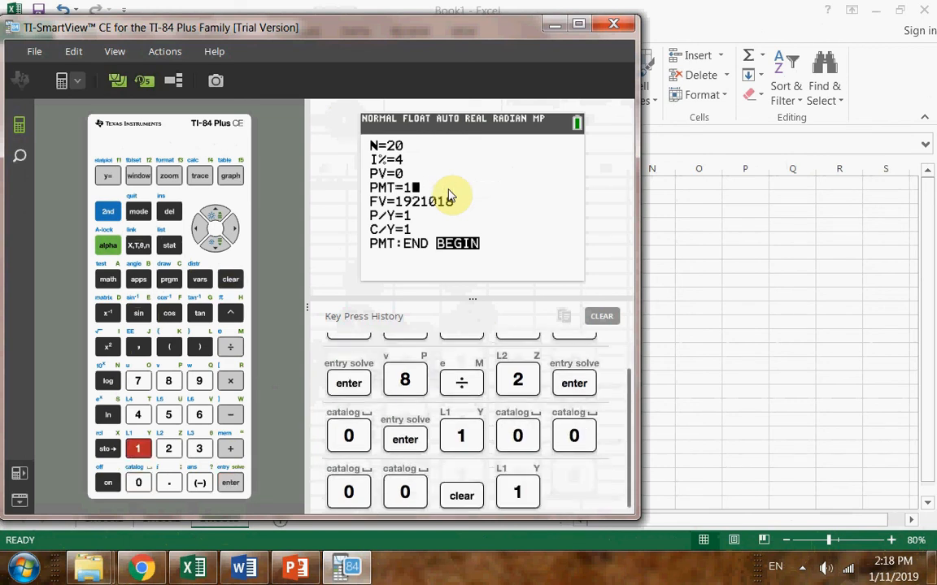
type("000*")
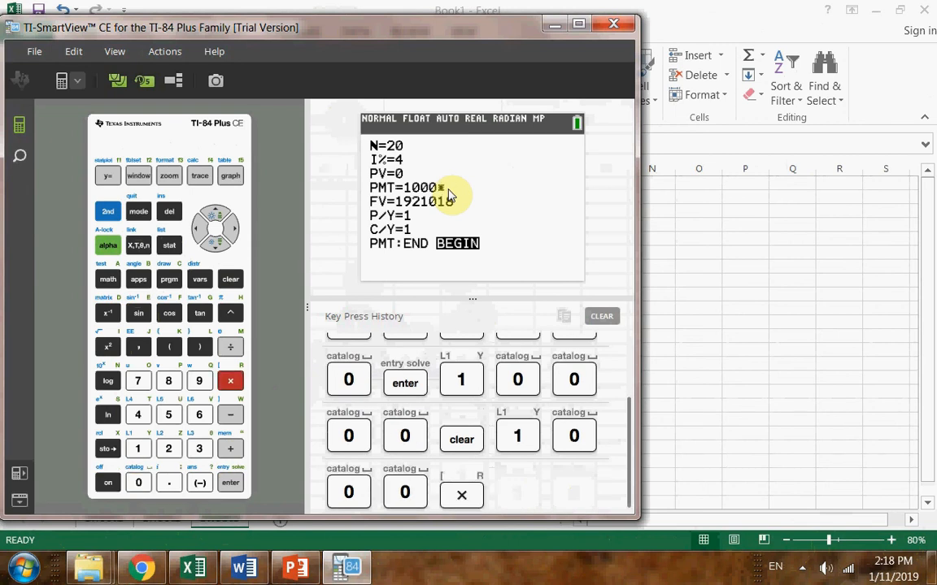
type(".04")
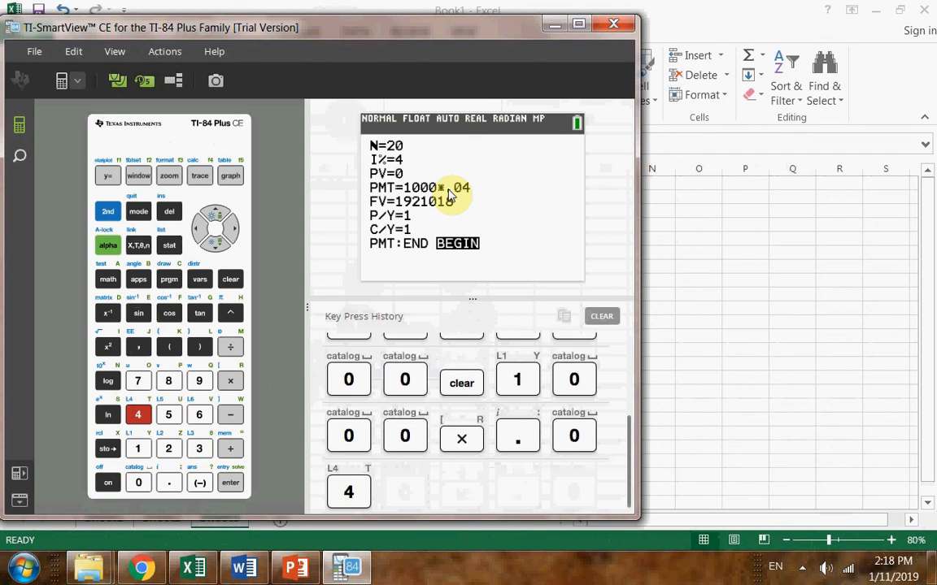
type("/2")
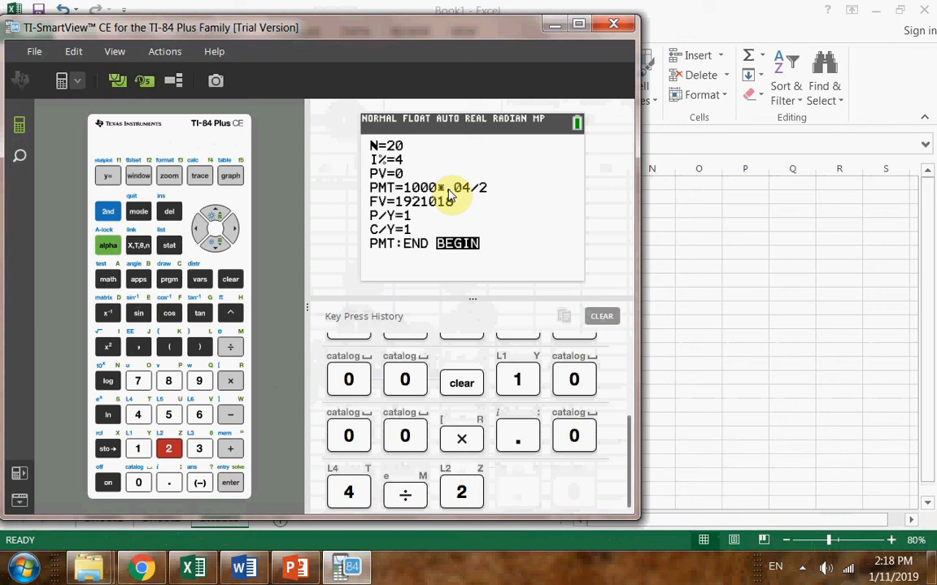
key("Return")
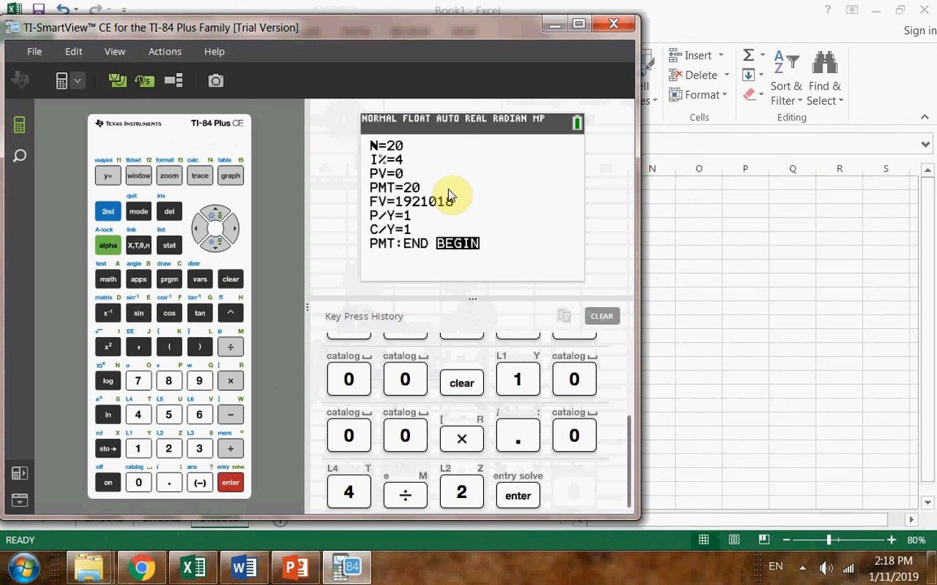
type("1000")
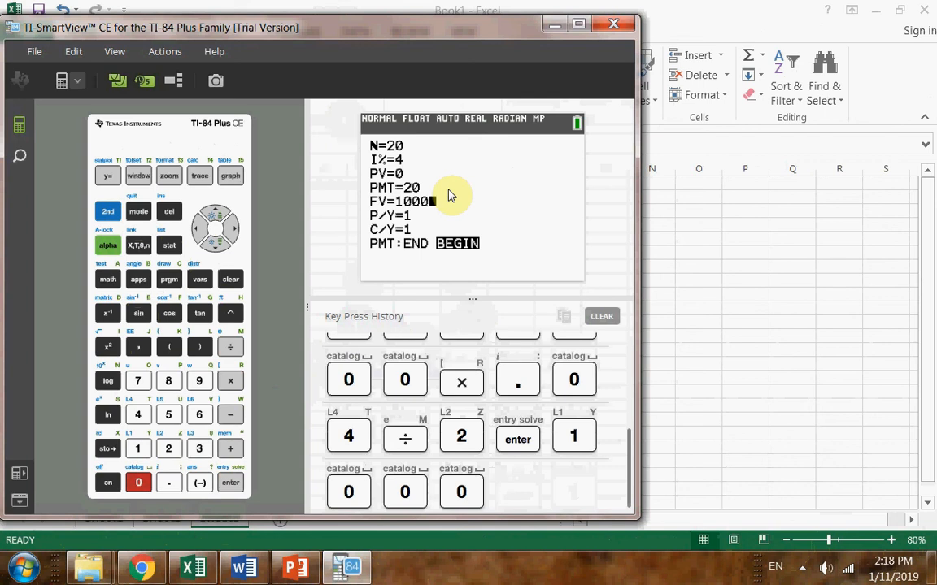
Try solving for PV in the TVM Solver with the payment timing at BEGIN
key("Up")
key("Up")
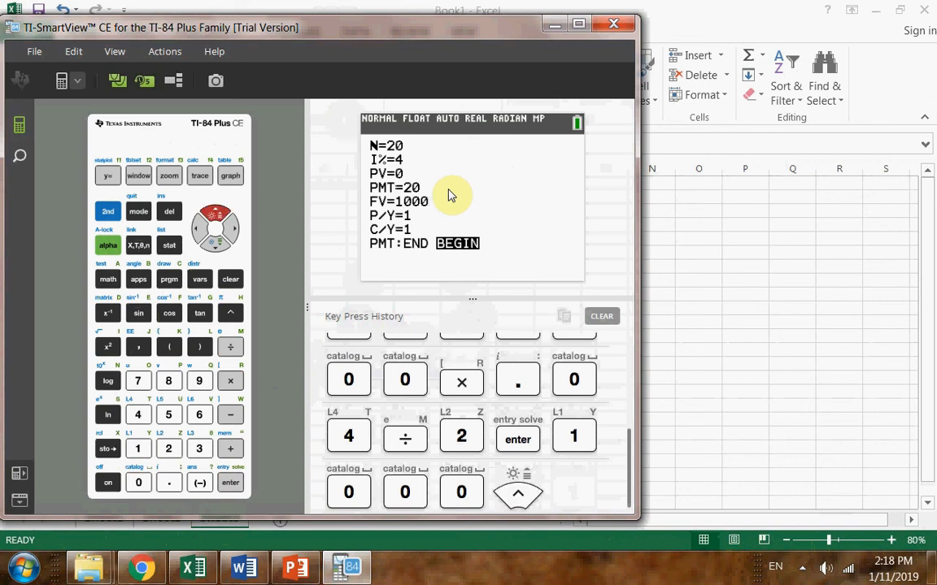
left_click(107, 246)
left_click(230, 483)
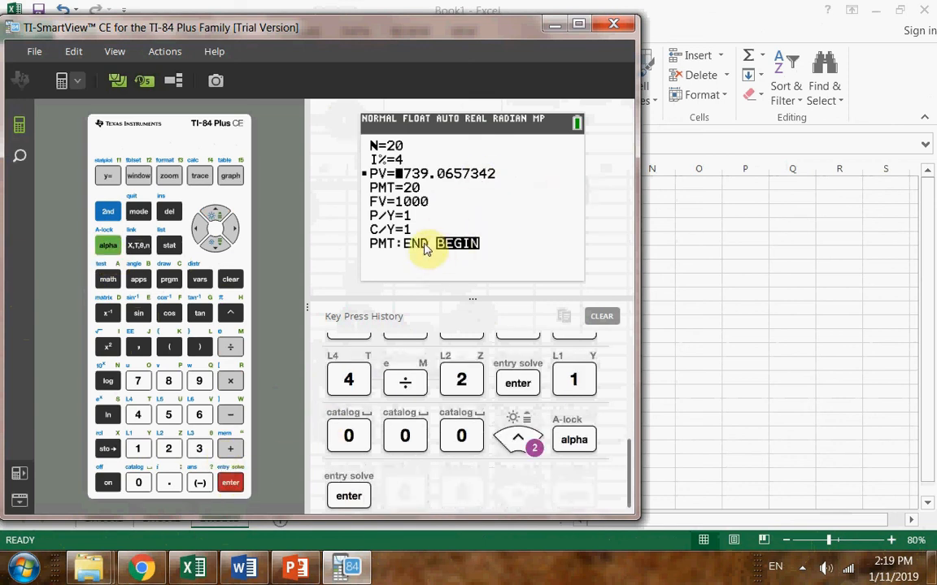
Change the payment timing to END and solve for PV again
key("Down")
key("Down")
key("Down")
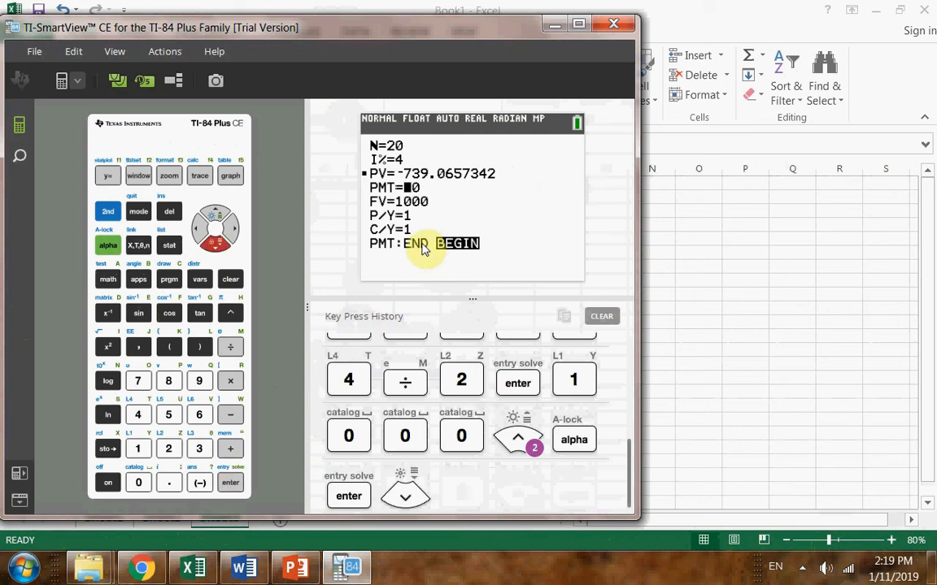
key("Down")
key("Return")
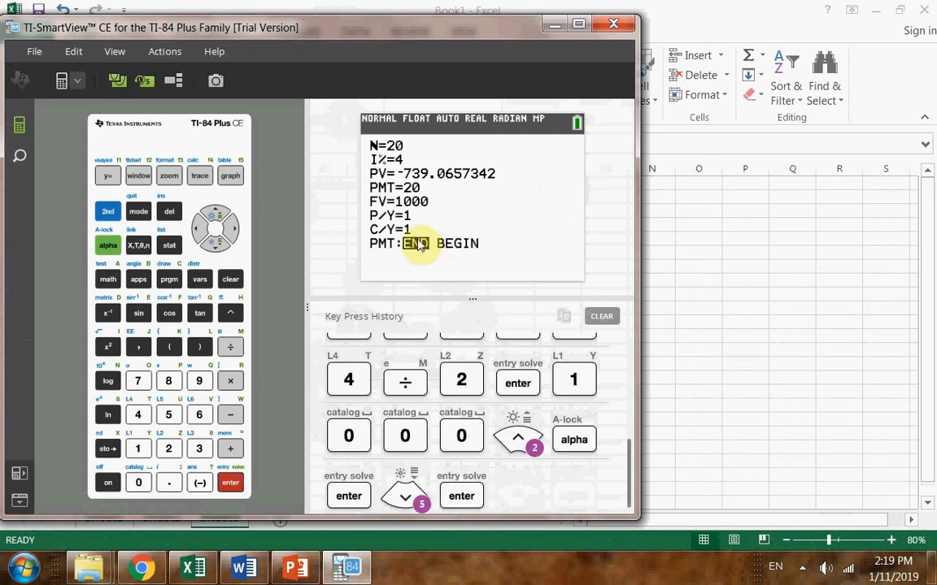
key("Up")
key("Up")
key("Up")
key("Up")
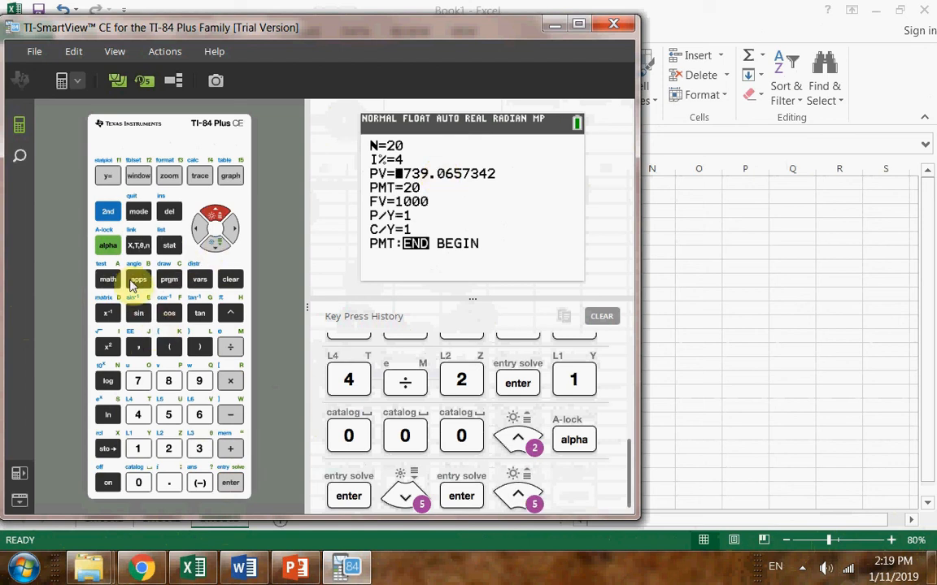
left_click(108, 245)
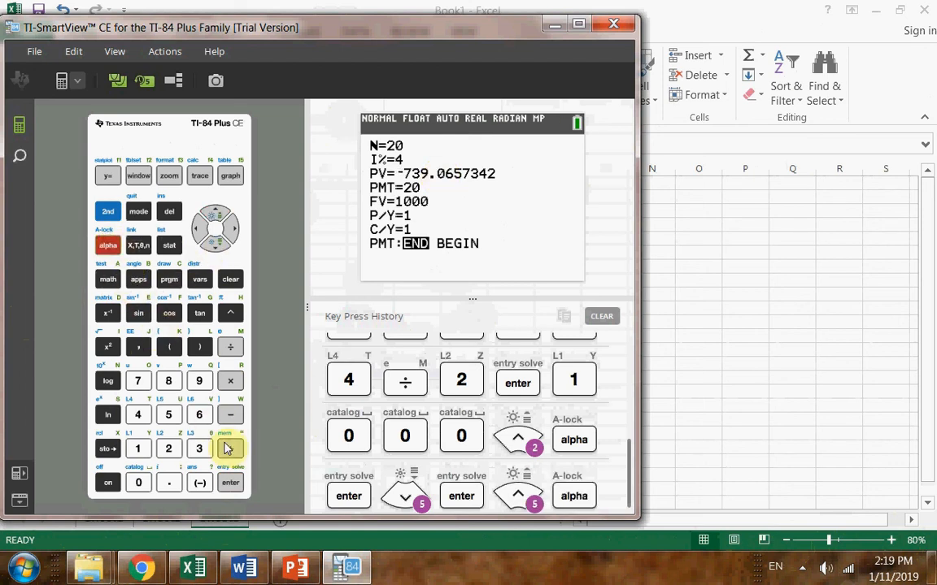
left_click(230, 483)
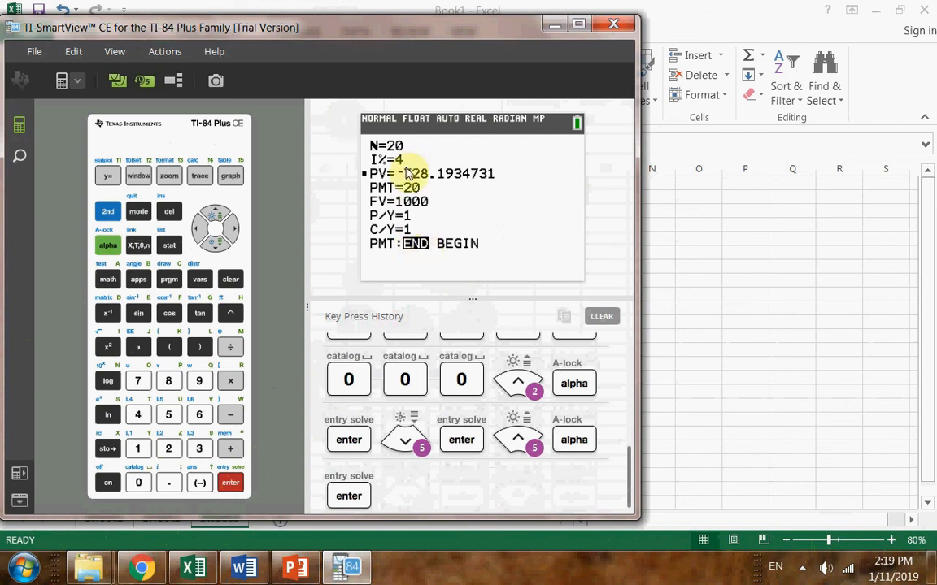
Switch to the Excel workbook and compare the calculator's PV with the prices in F5 and F3
left_click(748, 251)
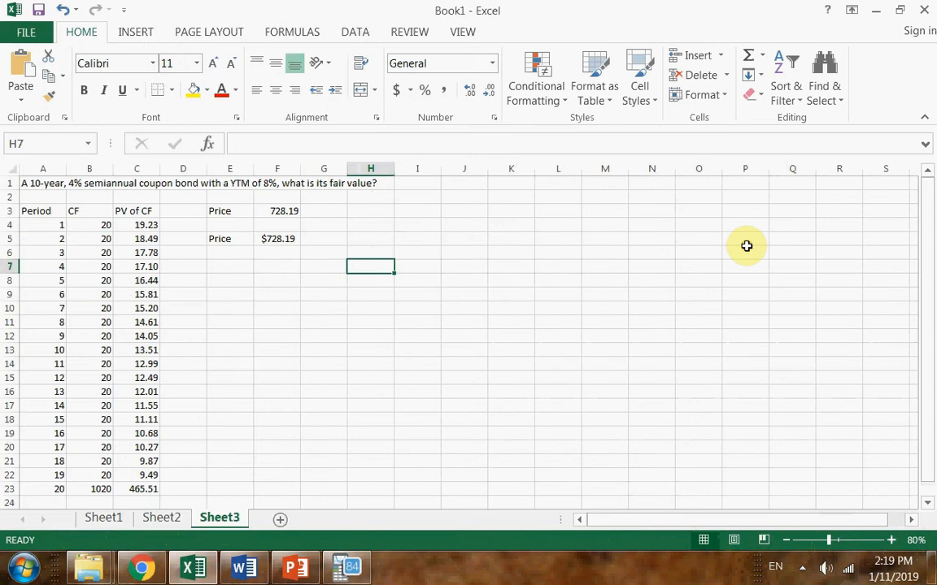
left_click(271, 238)
left_click(279, 211)
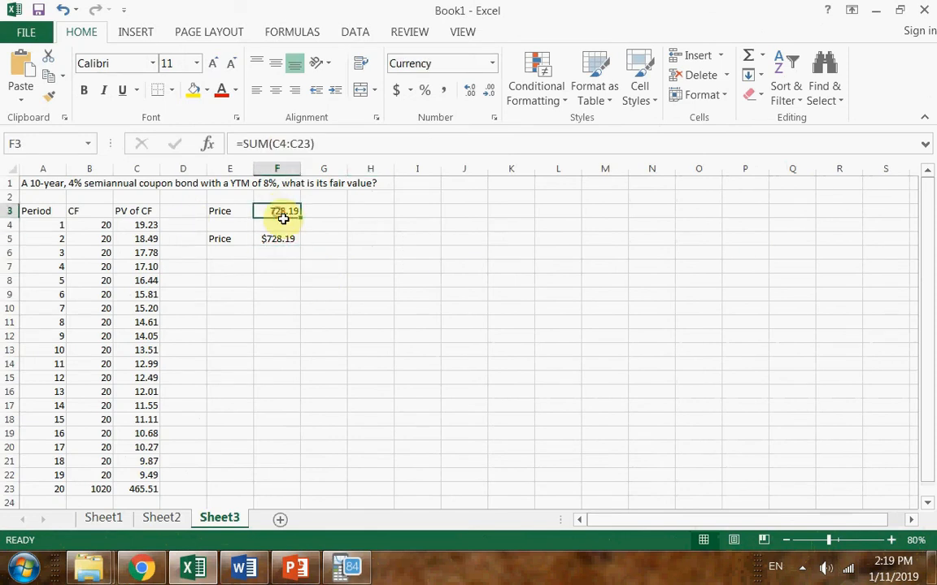
Switch to the Excel Project 3 document in Word and read question 4 on the Price-Interest curve alongside question 3
left_click(252, 575)
left_click(396, 404)
scroll(396, 404, "down", 1)
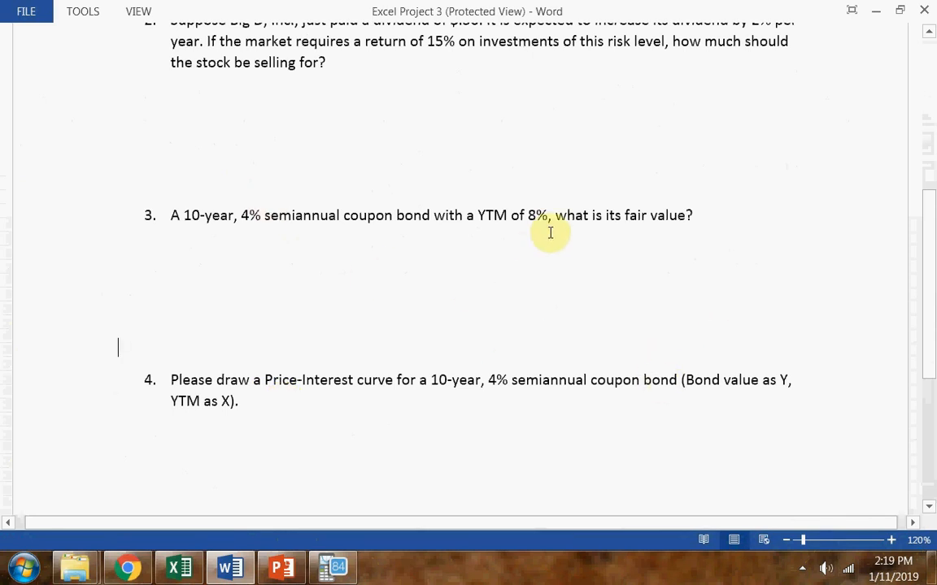
left_click(540, 420)
left_click_drag(482, 391, 243, 251)
left_click(242, 252)
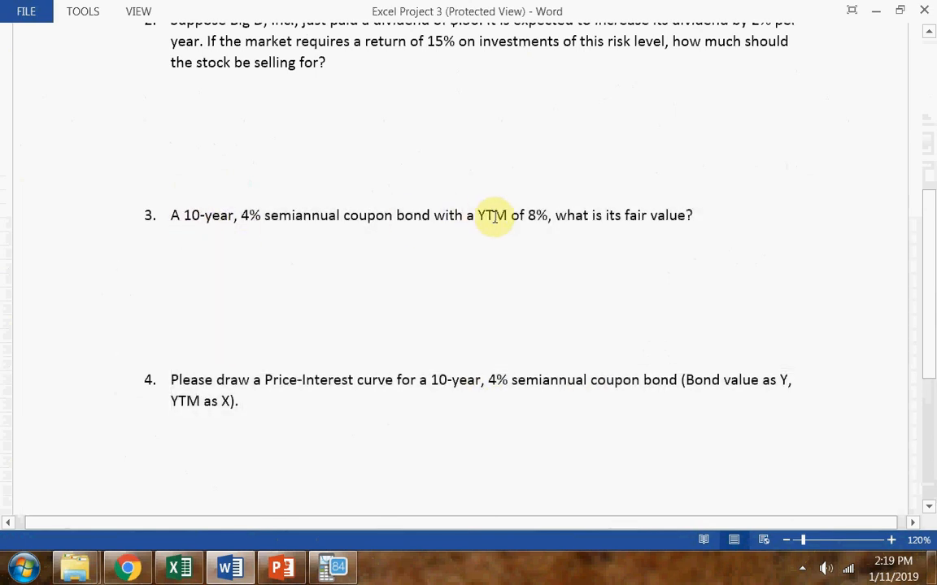
left_click_drag(478, 216, 560, 233)
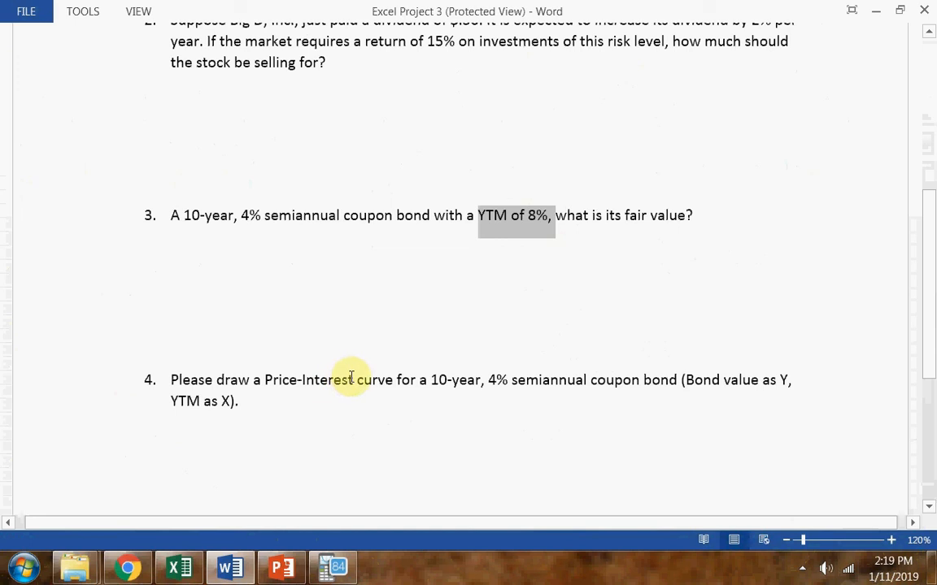
left_click_drag(349, 380, 320, 373)
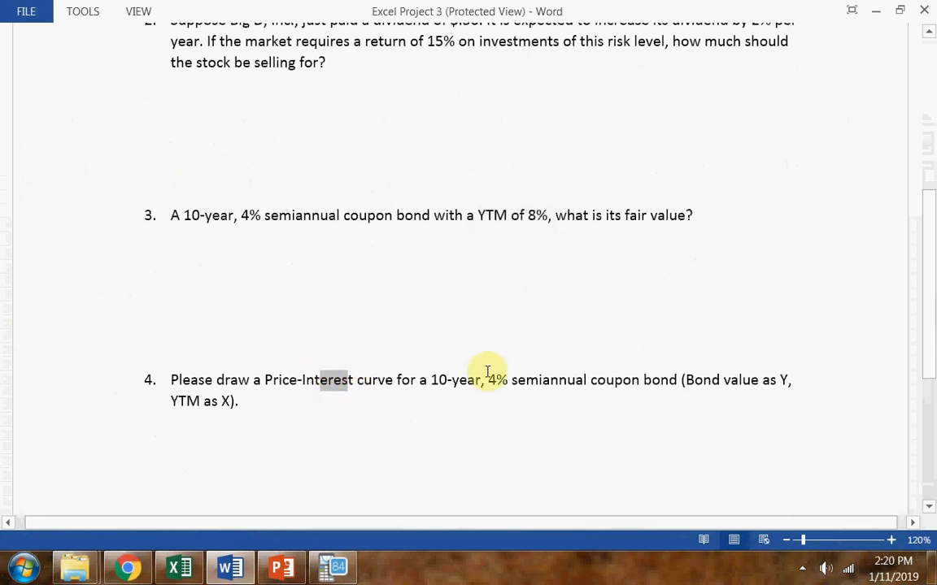
Switch back to the Excel workbook and enter the heading YTM in I3 with 0% below it in I4
key("alt+Tab")
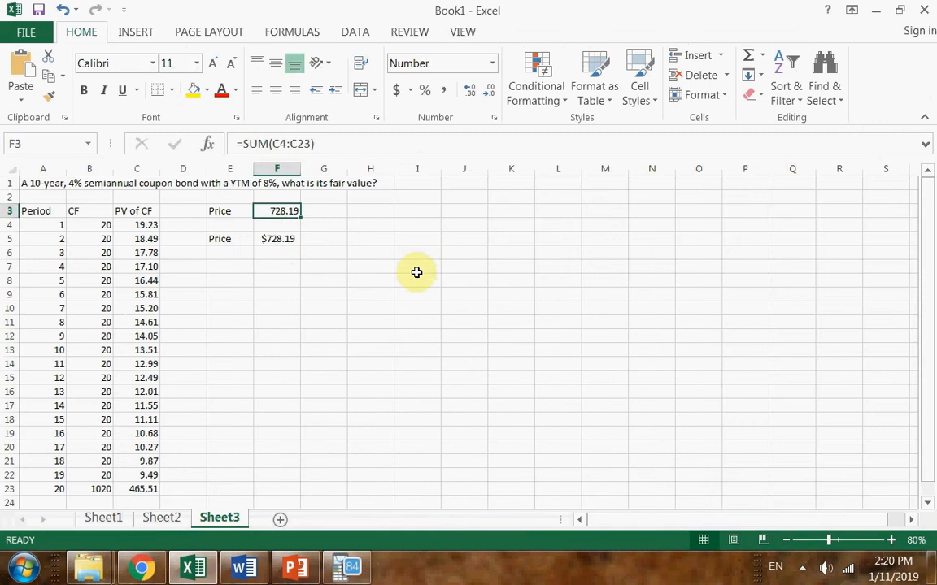
left_click(370, 252)
left_click(184, 253)
left_click(398, 233)
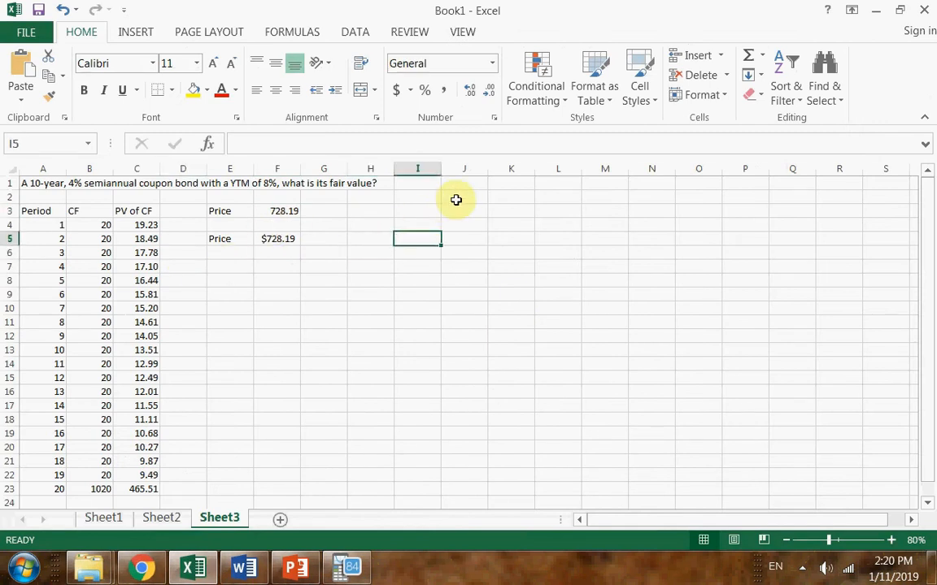
left_click(429, 222)
left_click(431, 211)
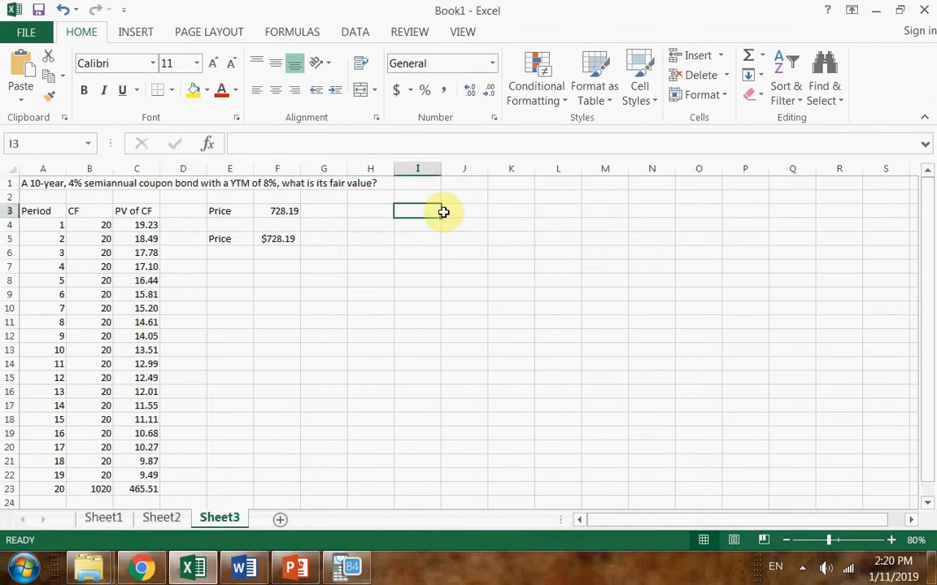
type("YTM")
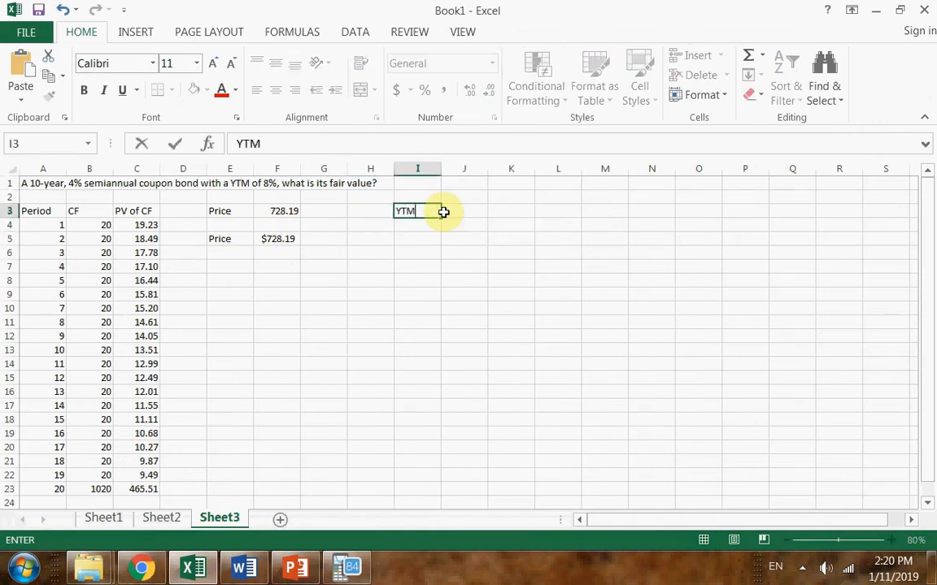
key("Return")
type("0")
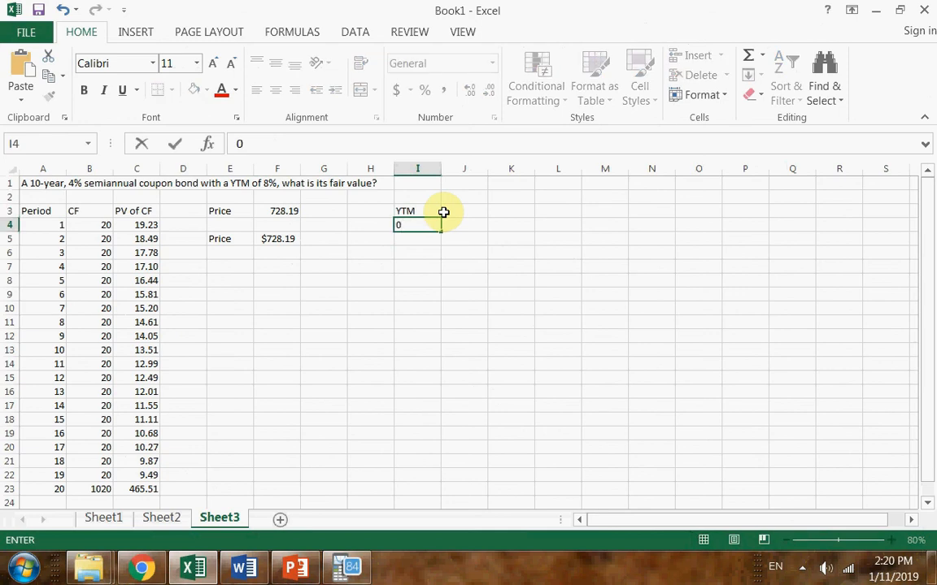
type("%")
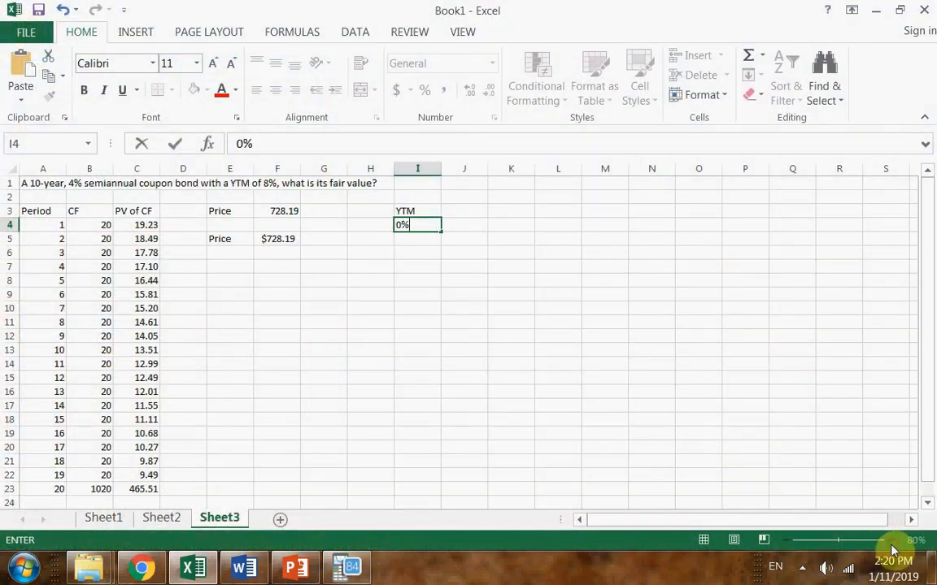
left_click(827, 475)
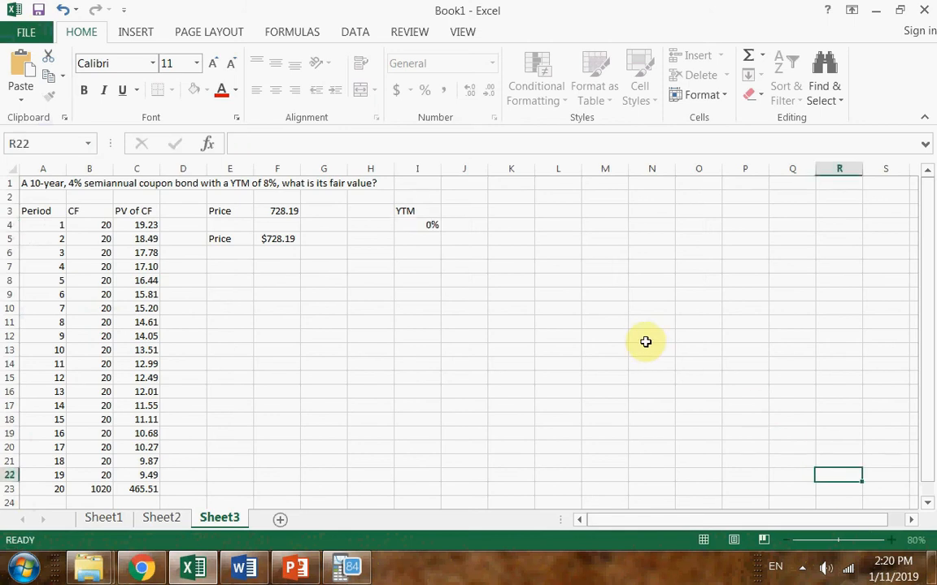
Enter the formula =I4+.5% in I5 to increase the YTM by half a percent
left_click(890, 541)
left_click(890, 540)
scroll(313, 288, "up", 2)
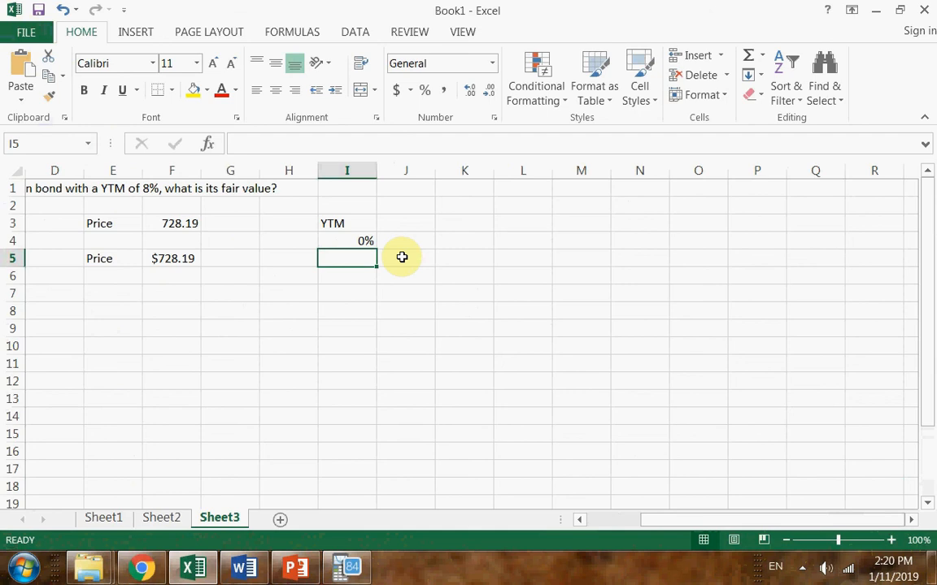
type("=")
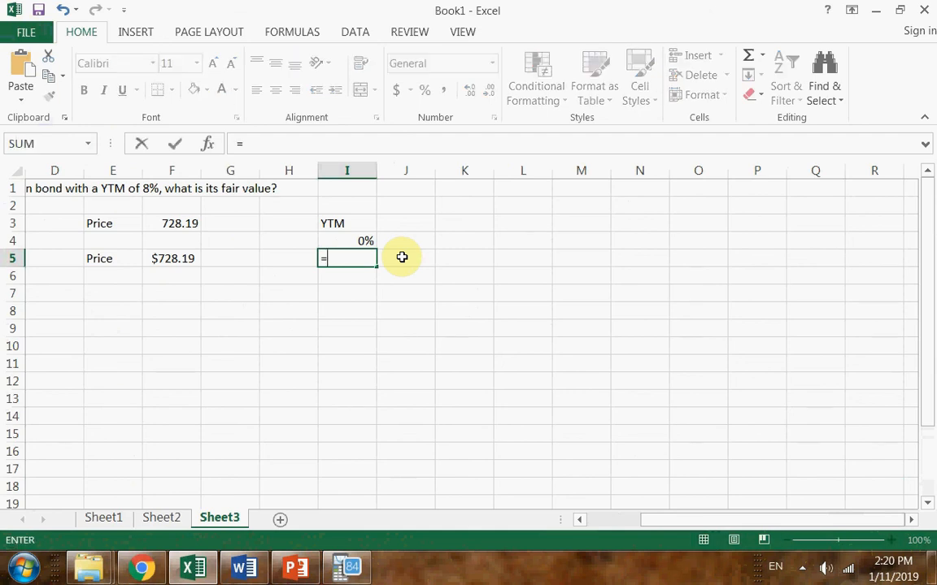
left_click(381, 246)
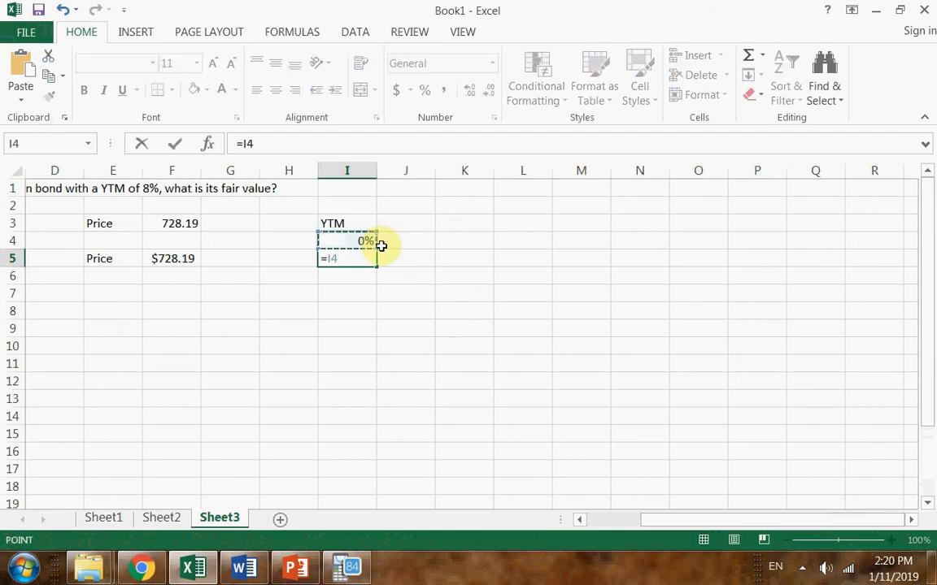
key("F8")
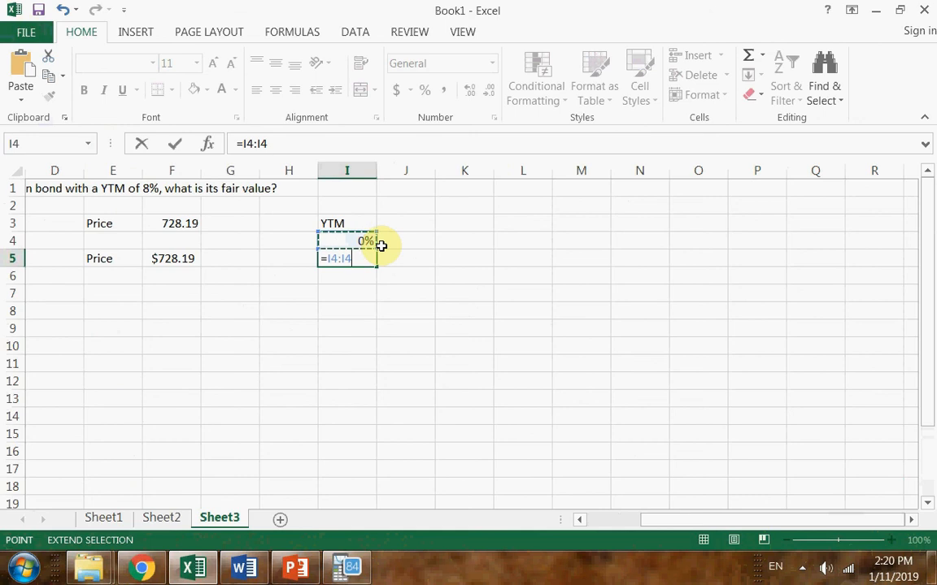
key("BackSpace")
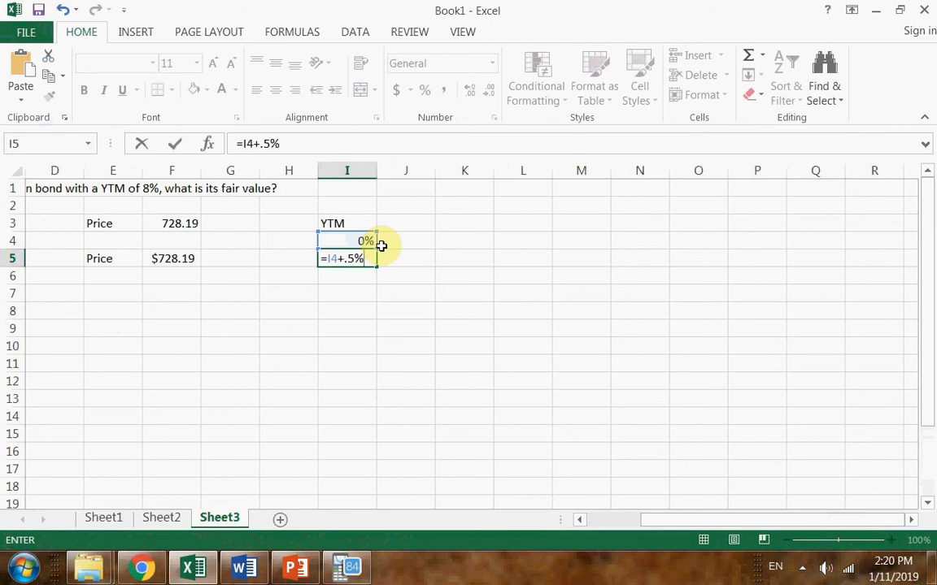
key("Return")
Fill the YTM formula from I5 down to I16 and reduce the values to two decimal places
left_click(367, 260)
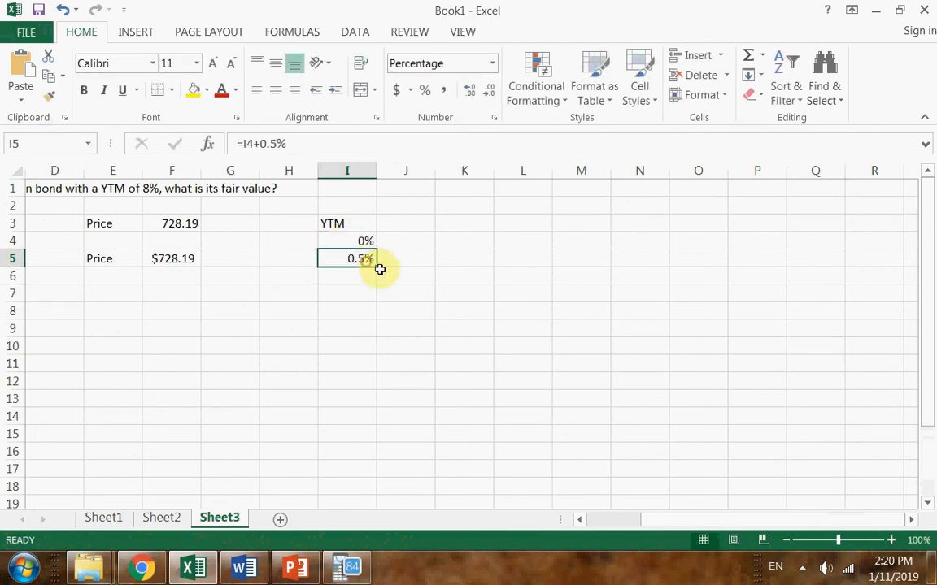
left_click_drag(376, 265, 357, 454)
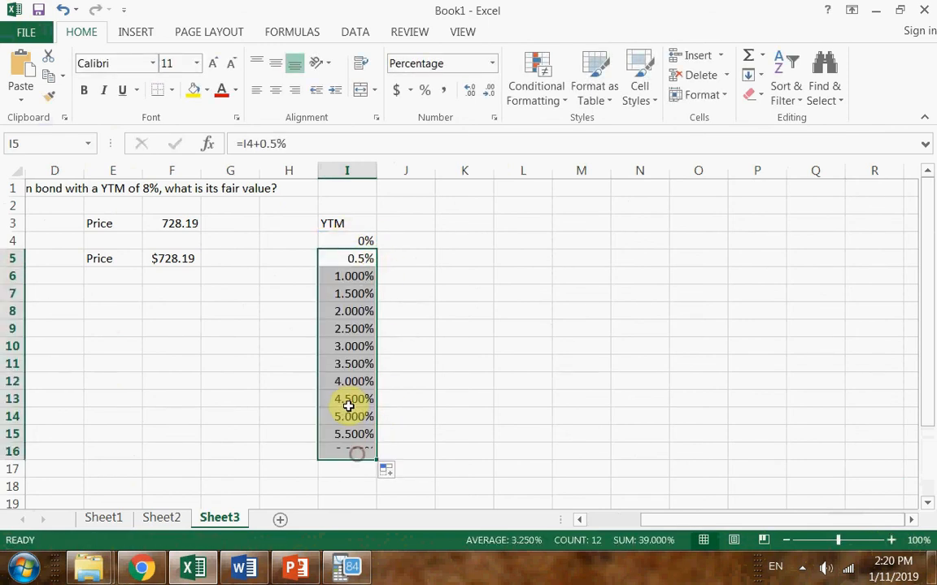
left_click(490, 90)
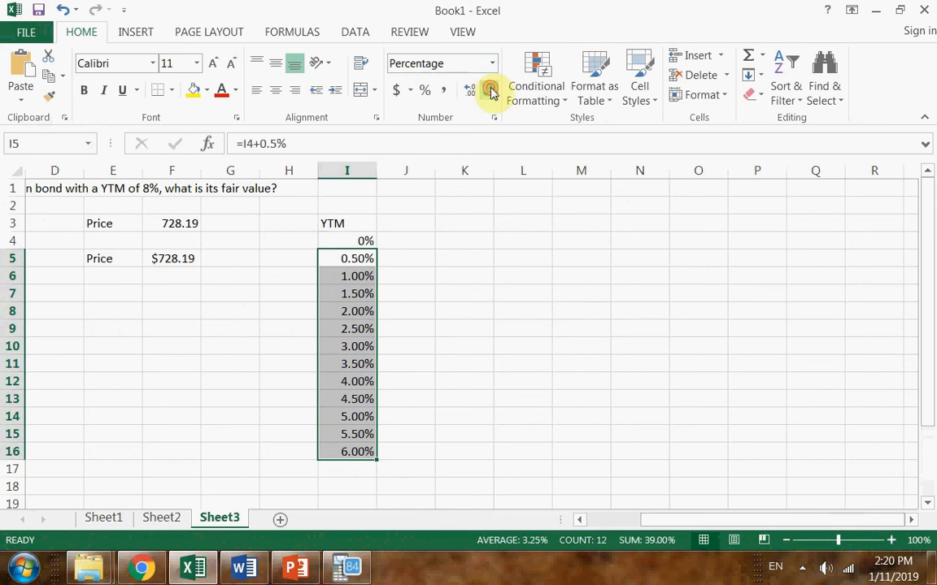
Show the YTM values with one decimal place and extend the series down to 20.0% in I44, clearing the surplus cells I45:I52
left_click(491, 91)
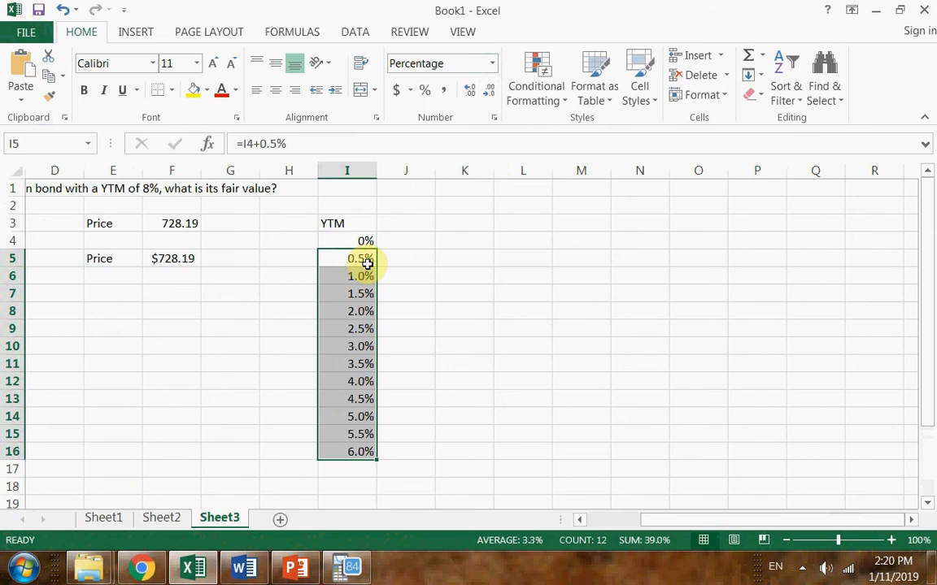
scroll(388, 456, "down", 1)
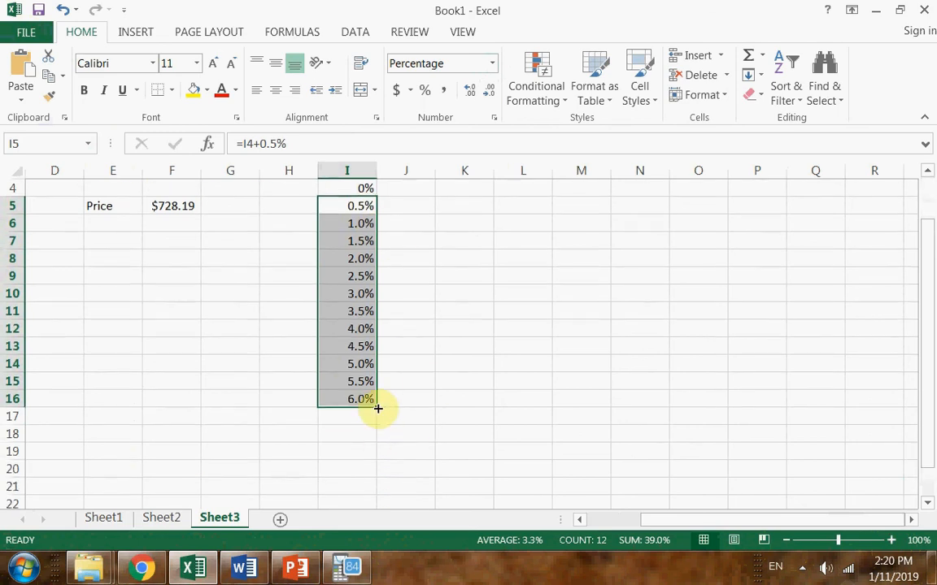
left_click_drag(377, 408, 385, 500)
scroll(387, 453, "down", 1)
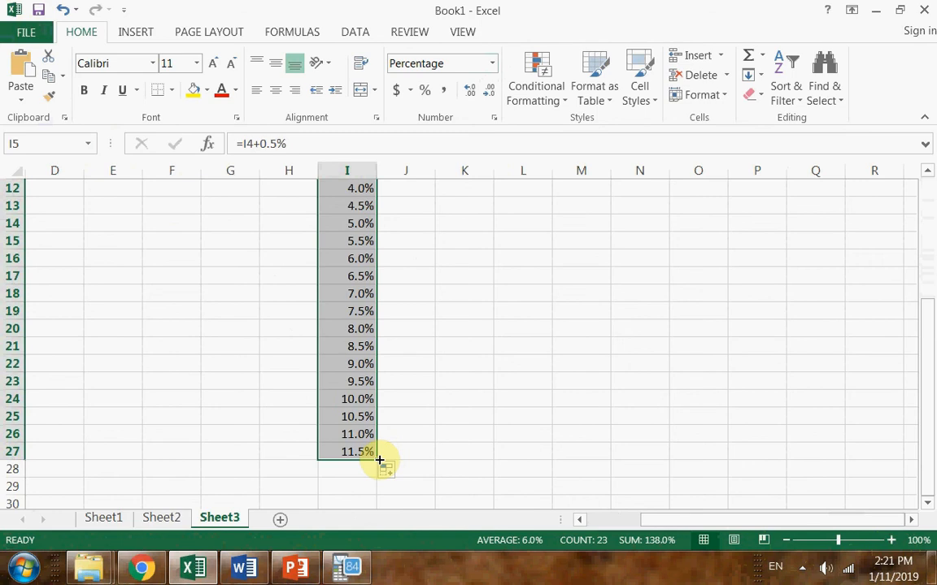
left_click_drag(379, 461, 386, 487)
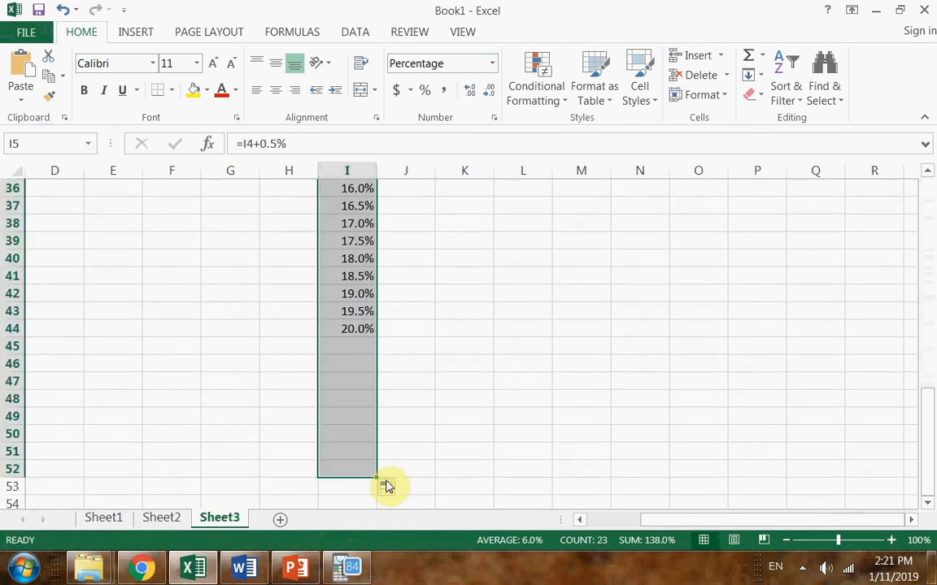
left_click_drag(360, 345, 365, 468)
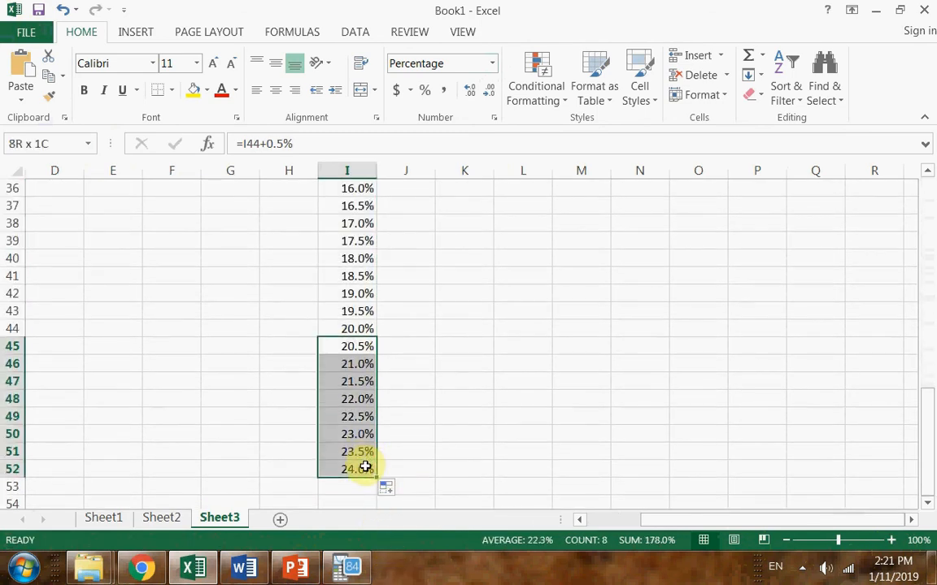
key("Delete")
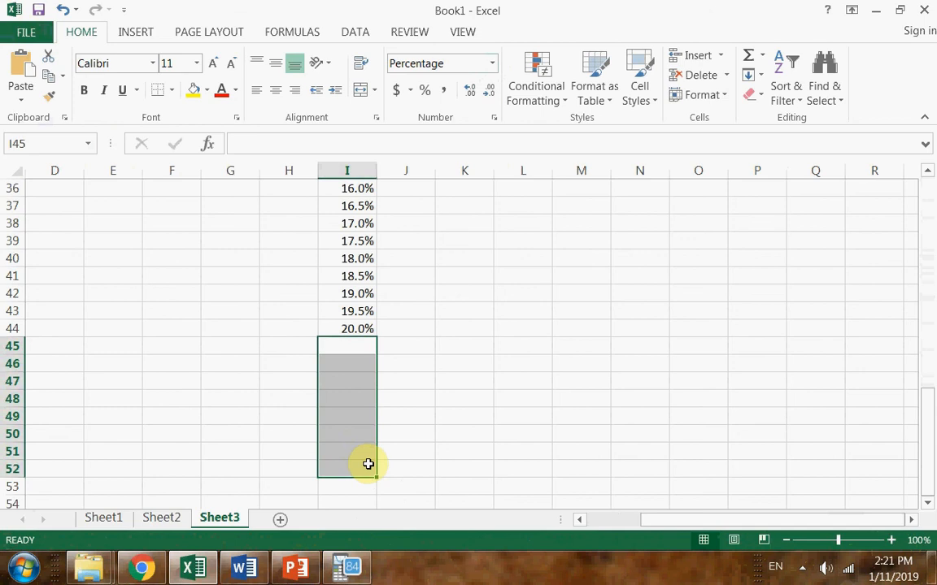
Enter the heading PRICE in J3 beside the YTM heading
scroll(403, 438, "up", 1)
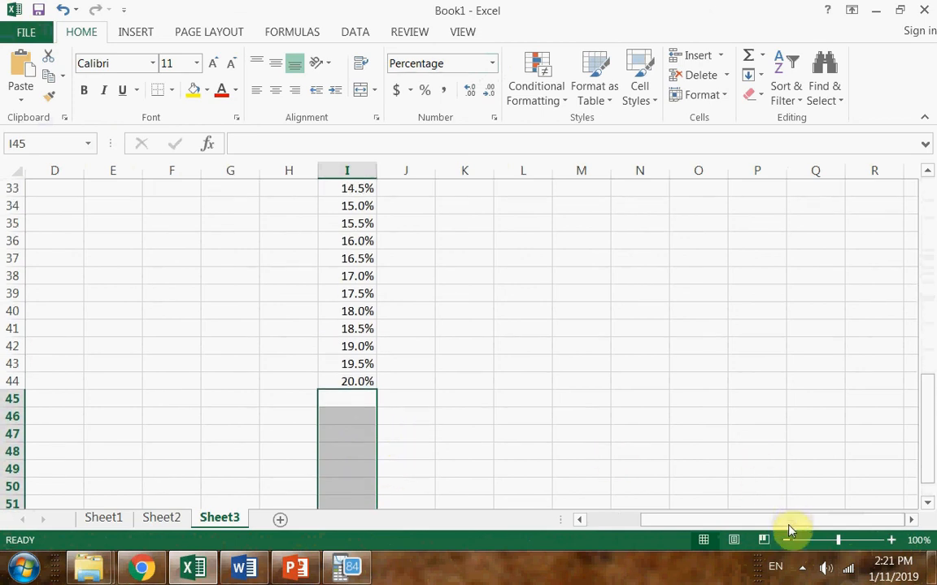
left_click(786, 541)
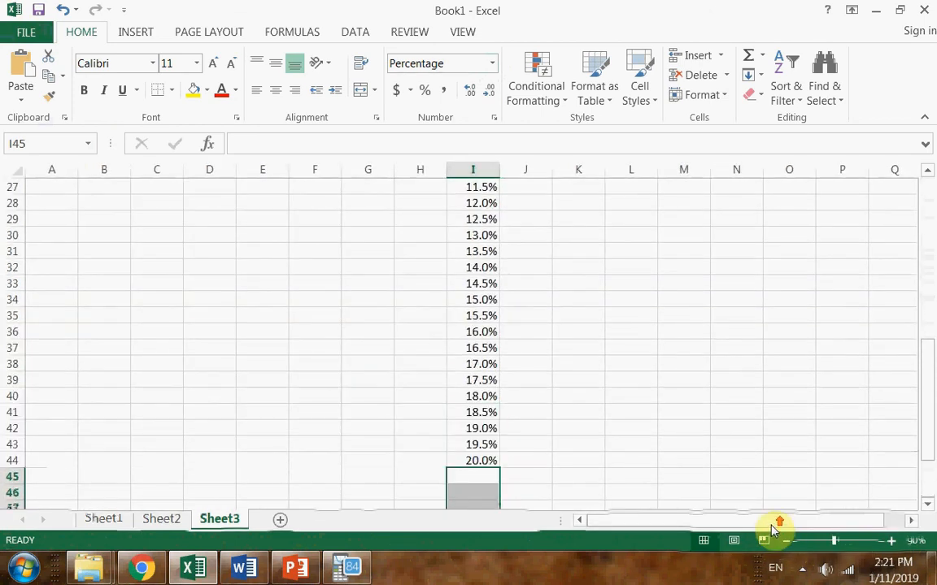
scroll(769, 520, "up", 9)
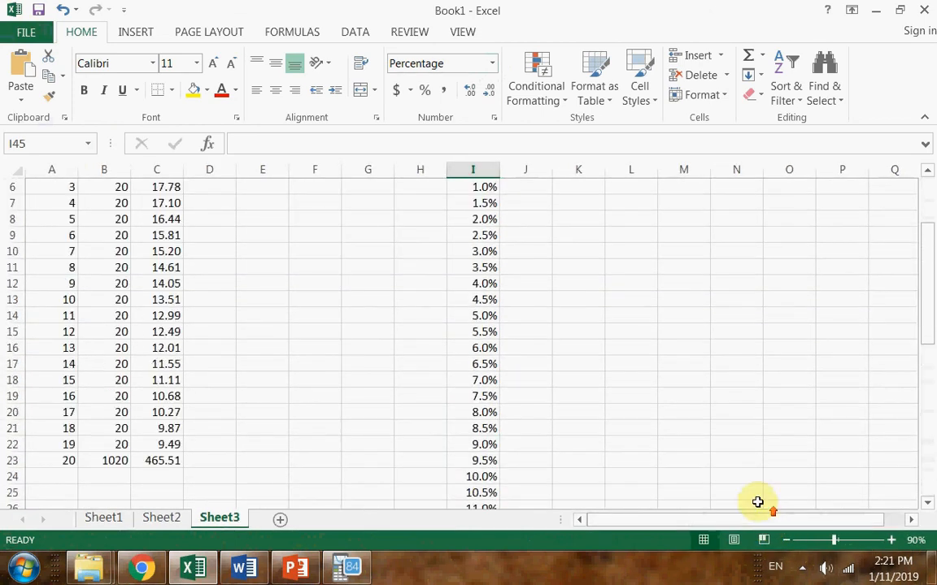
left_click(521, 218)
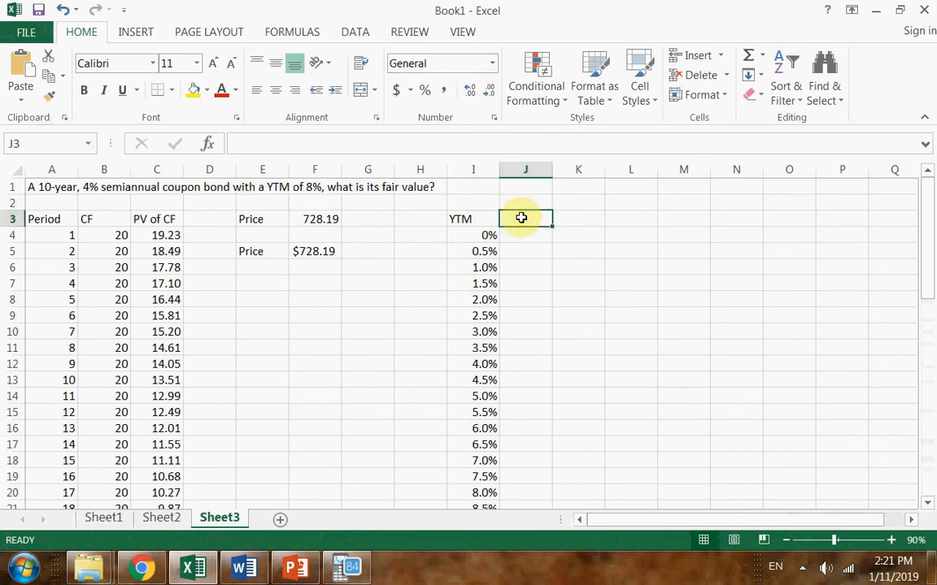
type("PRICE")
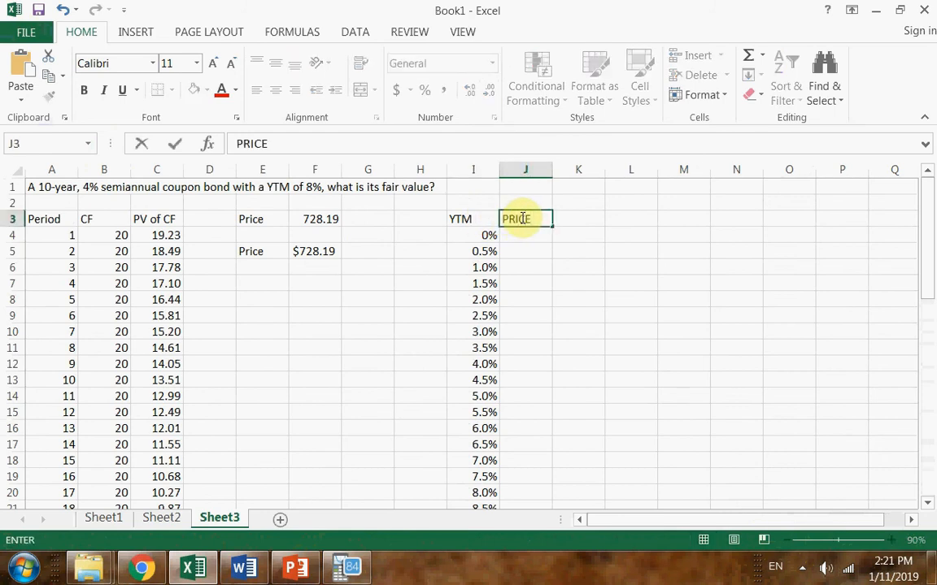
key("Return")
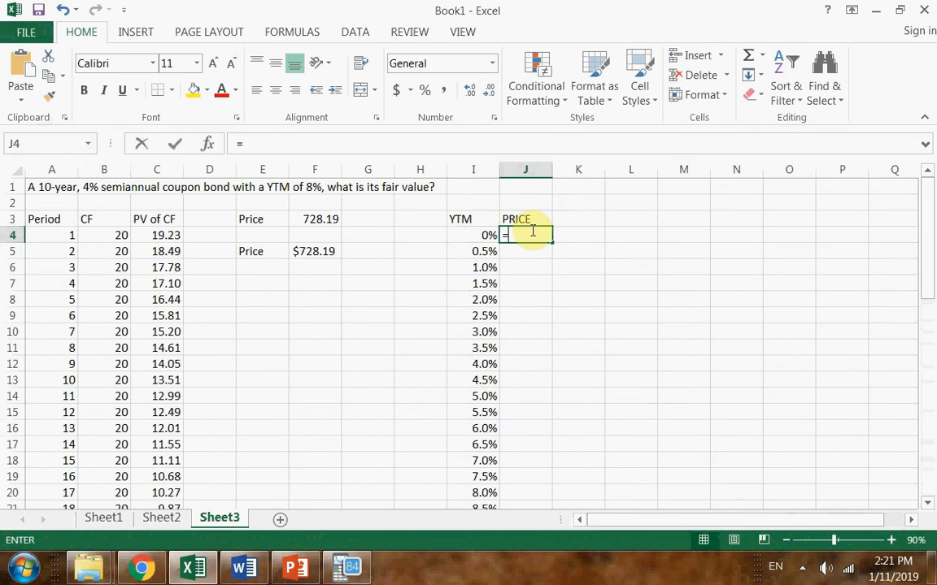
key("Escape")
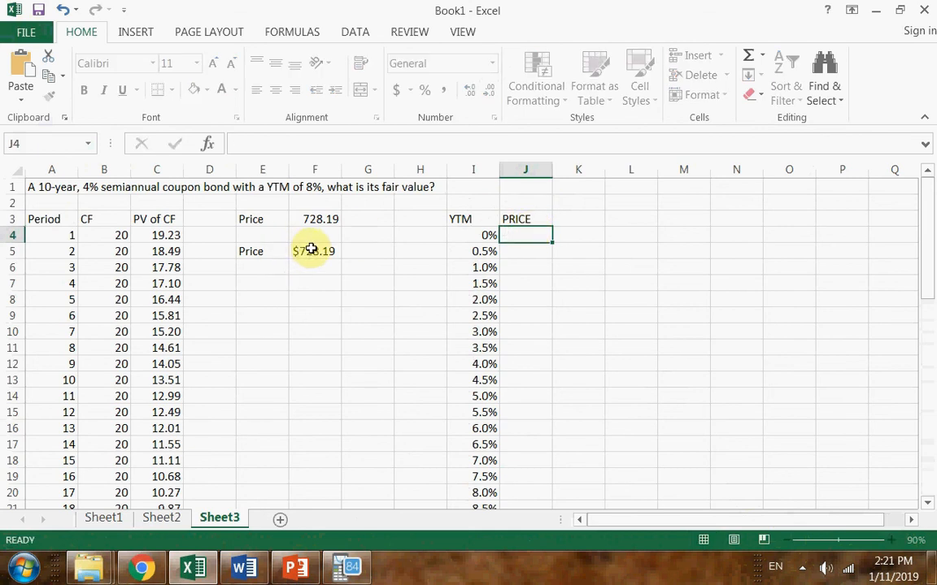
Copy the text of the PV price formula from F5, leaving that cell's formula intact
double_click(312, 248)
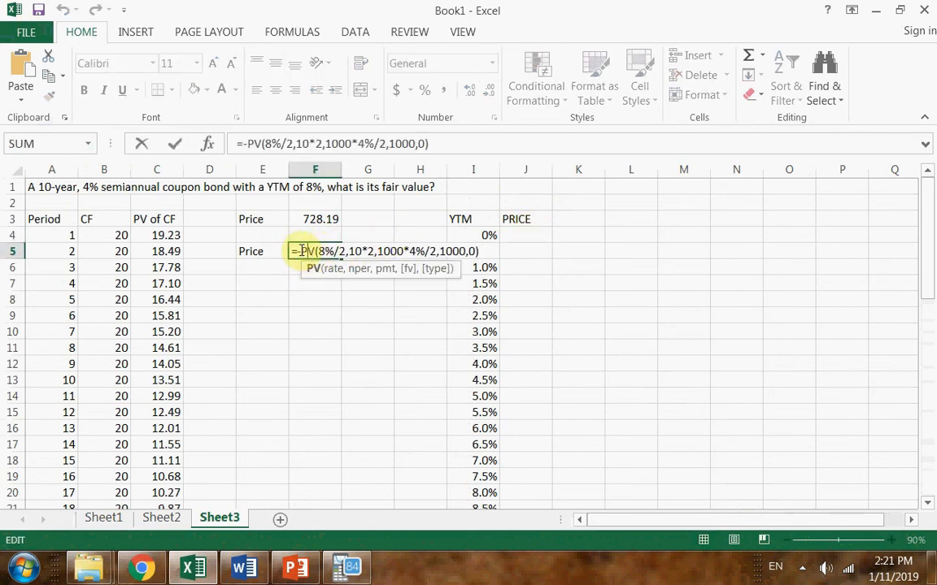
left_click_drag(293, 248, 494, 257)
left_click(480, 251, "shift")
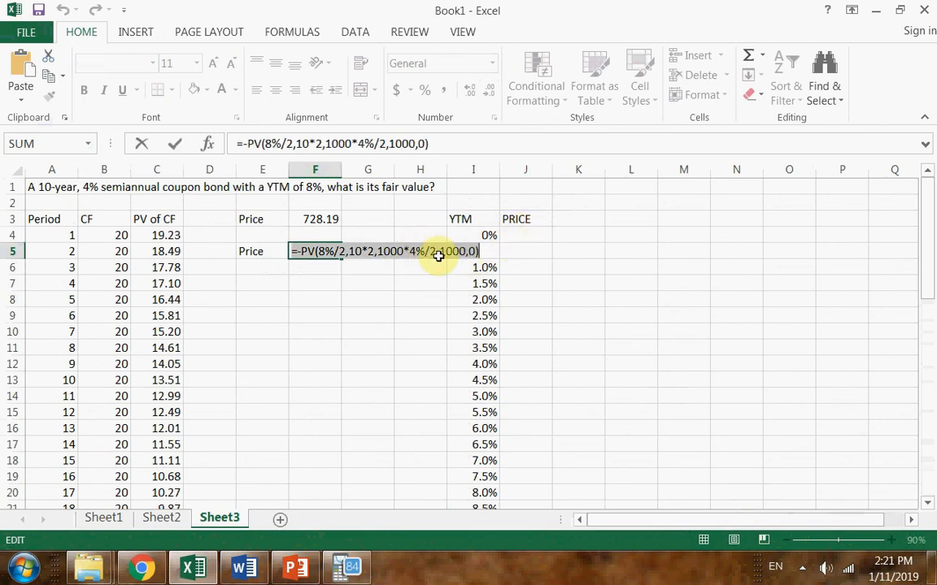
right_click(295, 252)
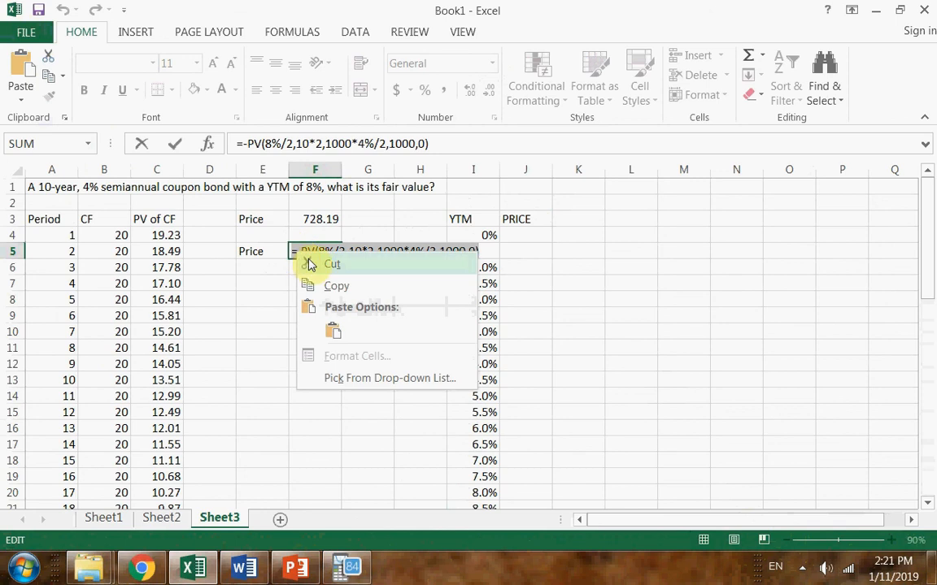
left_click(343, 287)
type("=")
left_click(518, 246)
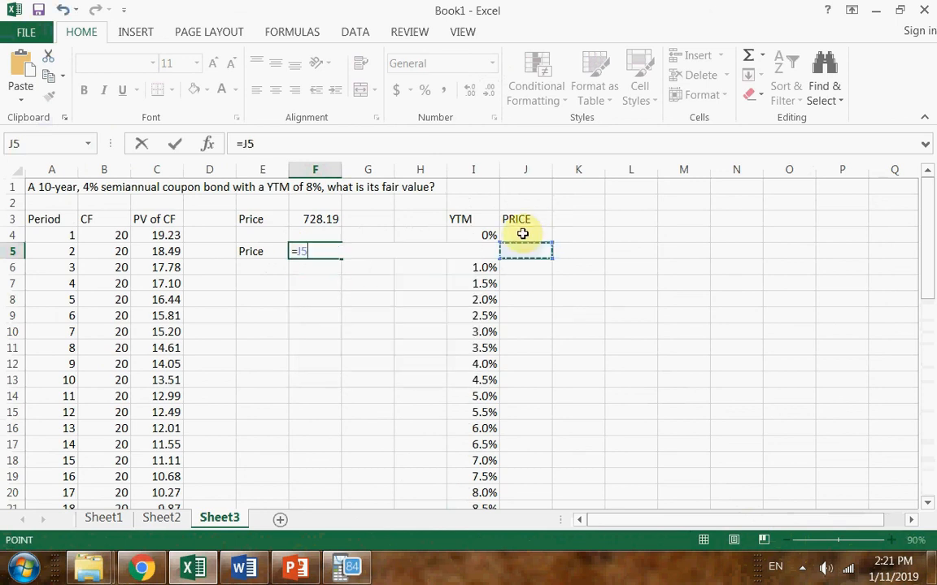
key("Escape")
Paste the copied formula =-PV(8%/2,10*2,1000*4%/2,1000,0) into J4
left_click(522, 231)
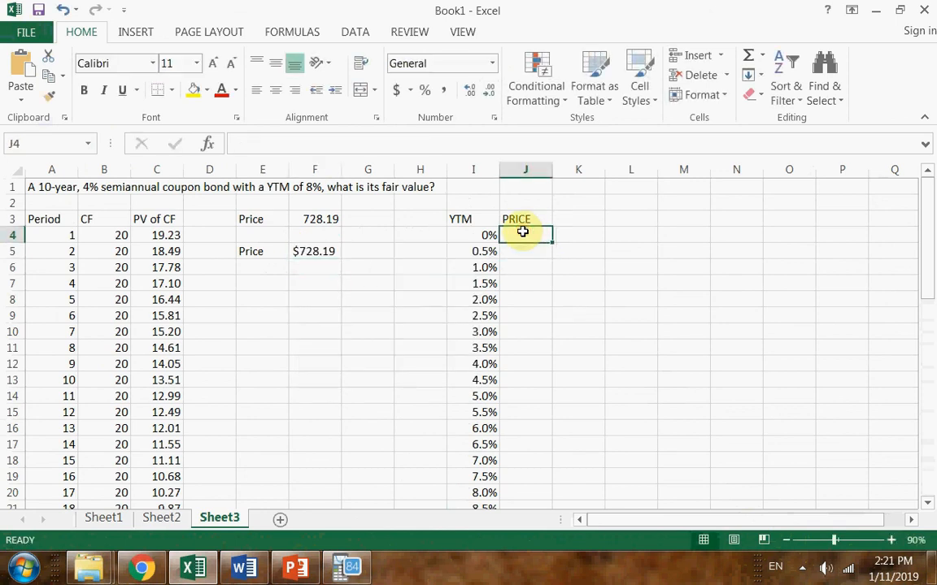
left_click(560, 279)
double_click(526, 234)
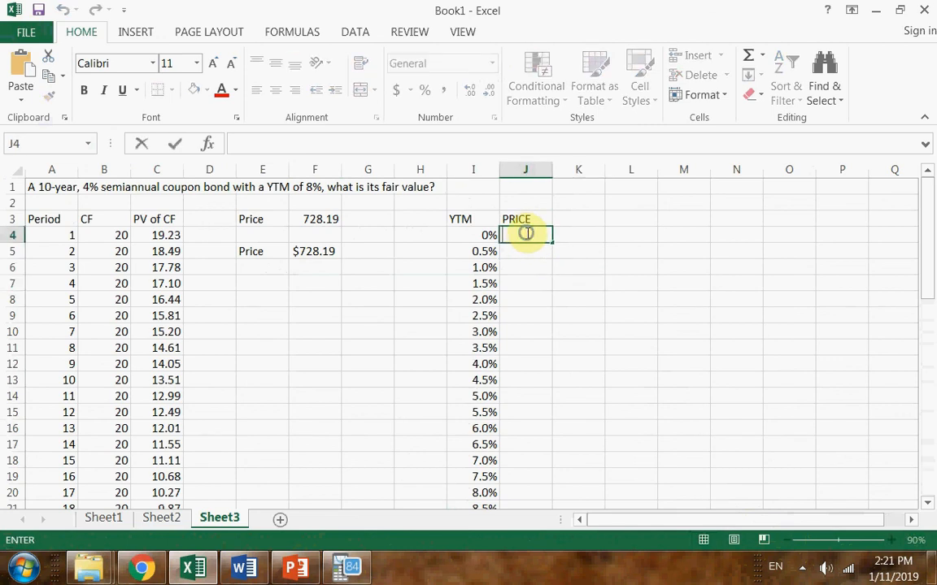
right_click(527, 235)
left_click(514, 238)
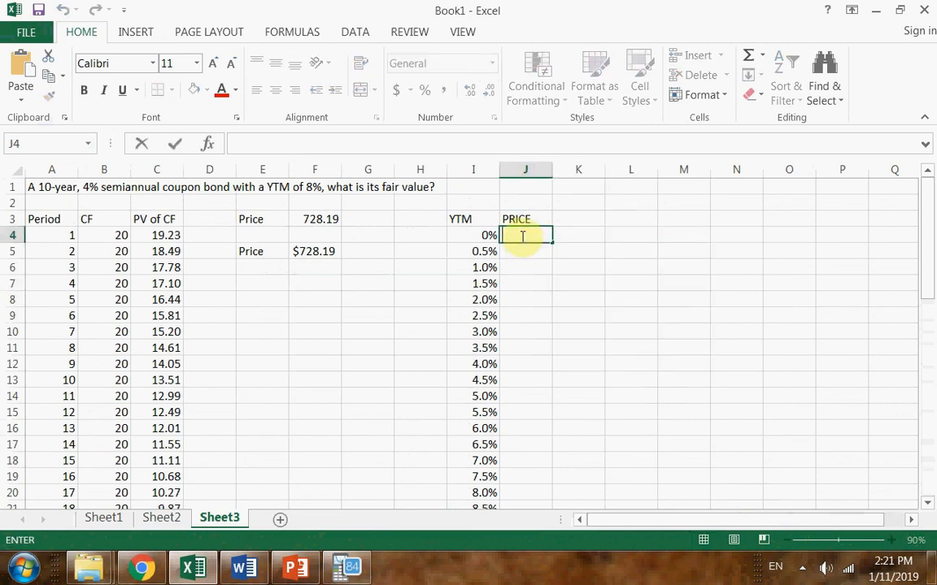
right_click(523, 235)
left_click(560, 314)
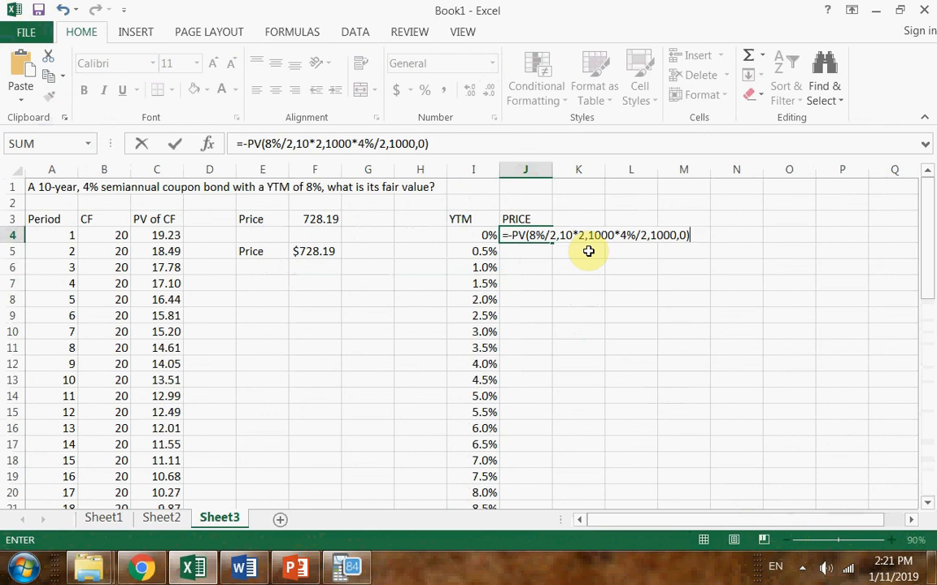
key("Return")
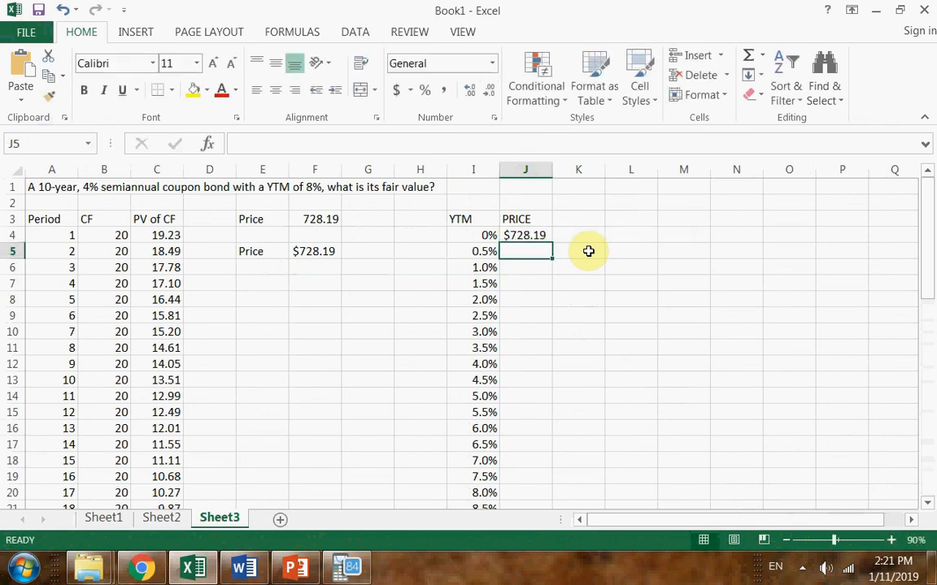
Replace the 8% rate in J4's PV formula with a reference to the YTM in I4
left_click(311, 251)
double_click(521, 236)
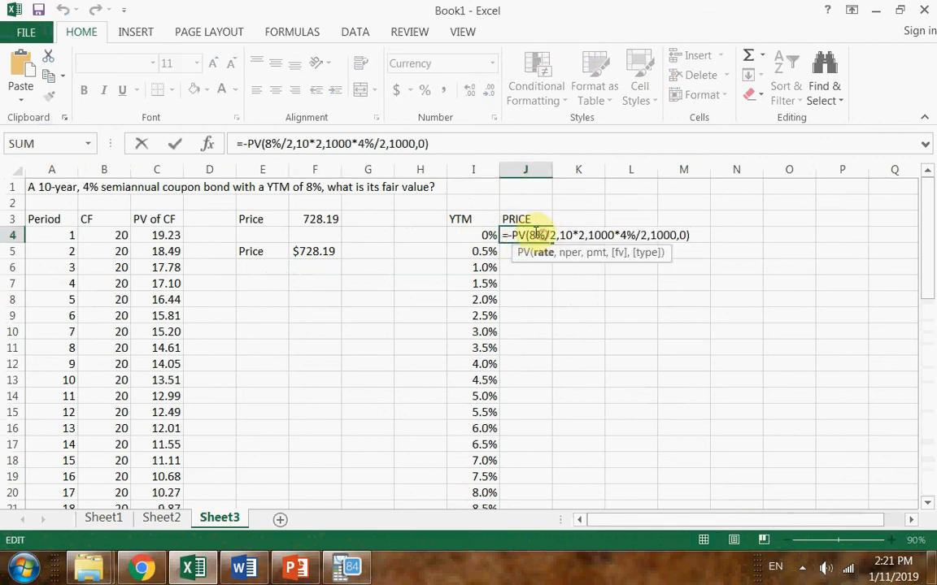
key("BackSpace")
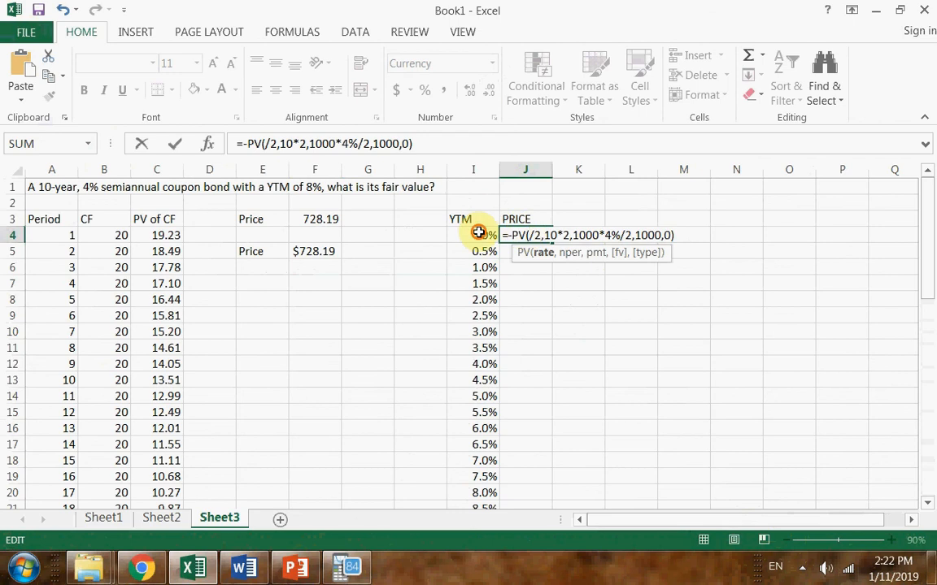
left_click(484, 235)
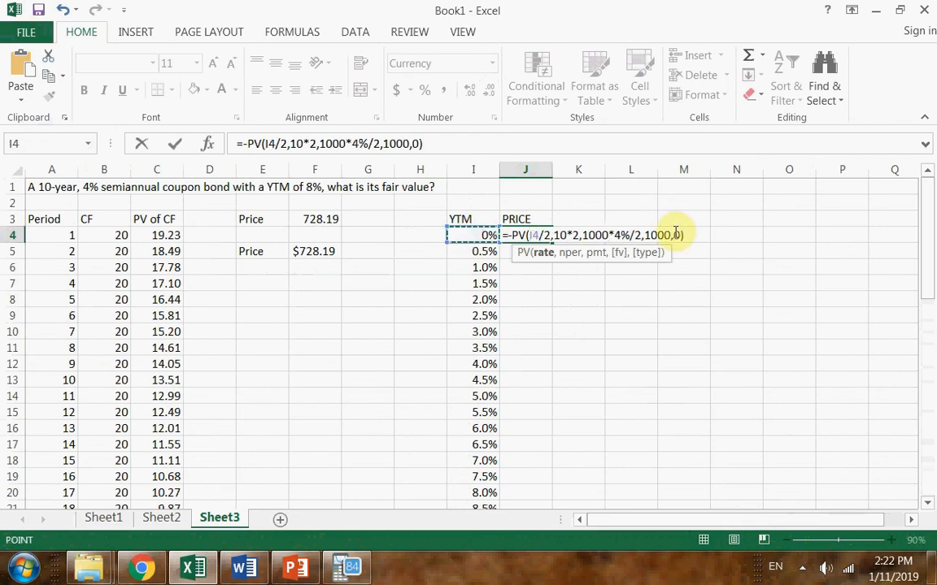
key("Return")
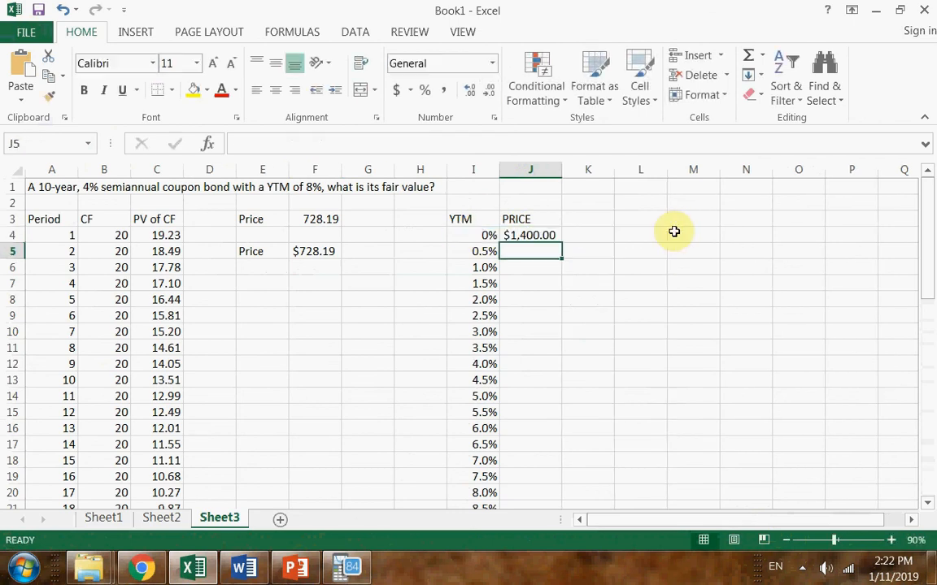
Format the price in J4 without decimal places and review its PV formula
left_click(543, 234)
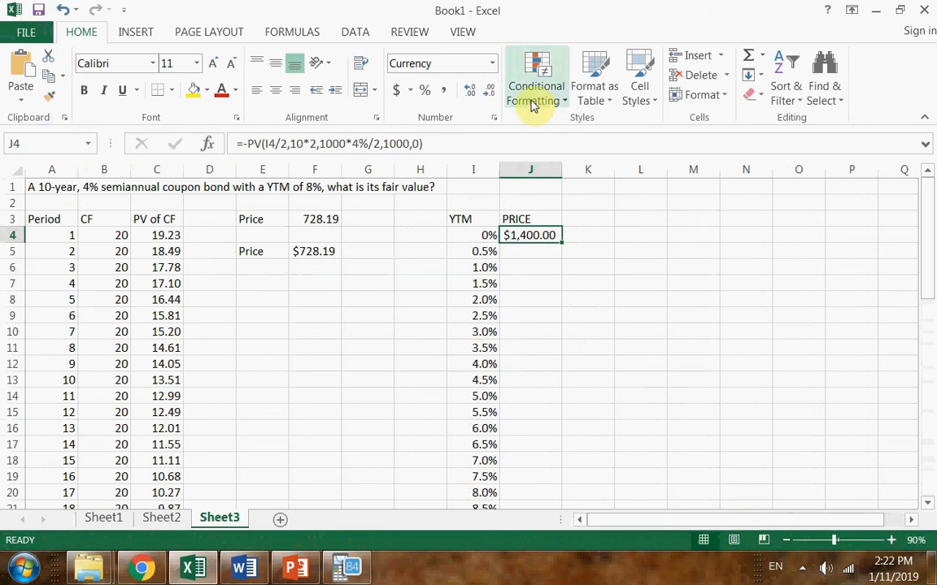
left_click(493, 90)
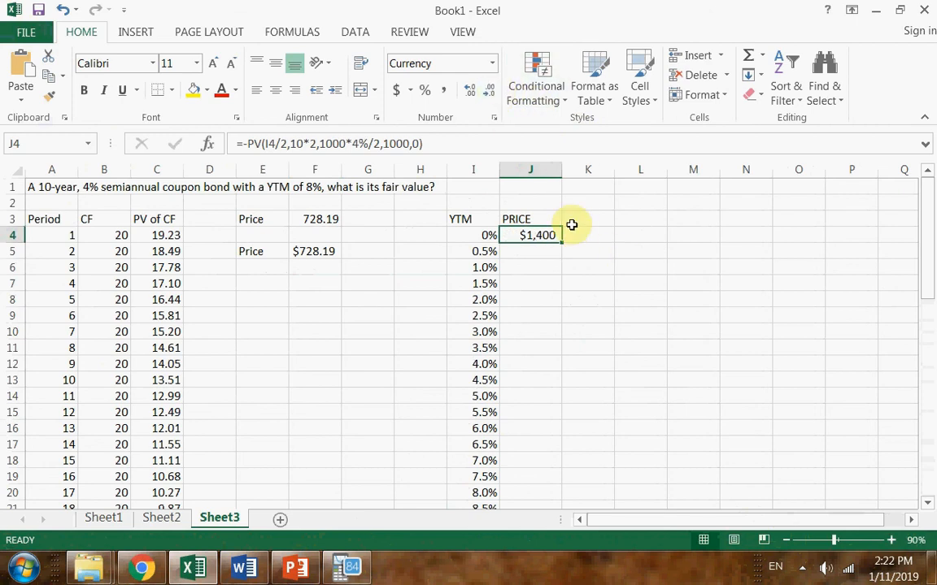
double_click(549, 237)
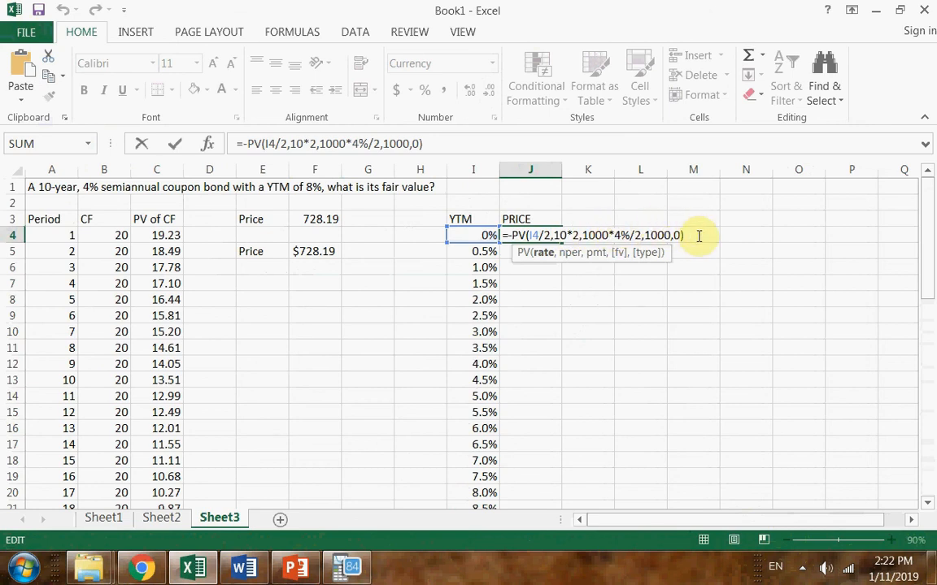
key("Return")
Fill the price formula from J4 down to J44 alongside the whole YTM series and look over the prices
left_click(552, 236)
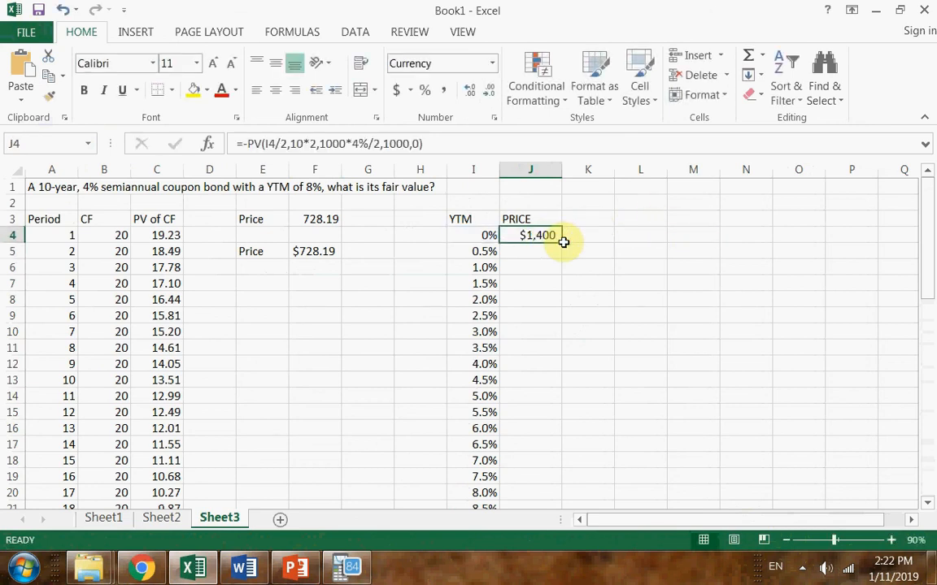
left_click_drag(562, 240, 562, 256)
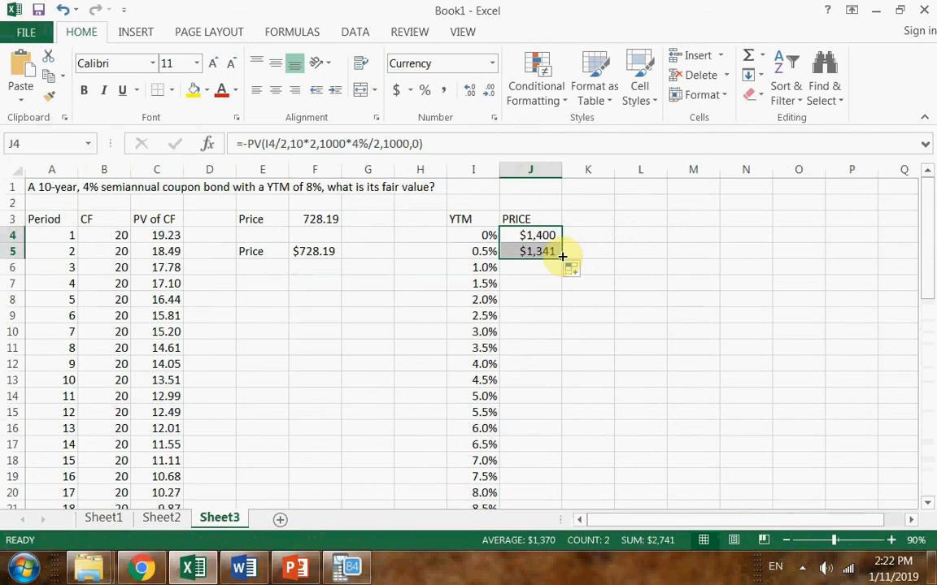
double_click(562, 256)
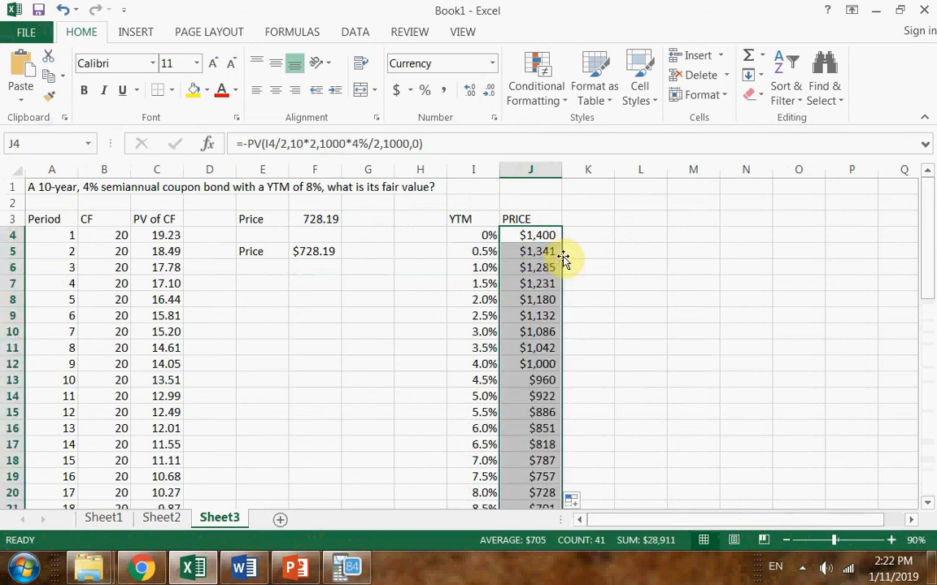
scroll(549, 286, "down", 4)
scroll(553, 292, "down", 6)
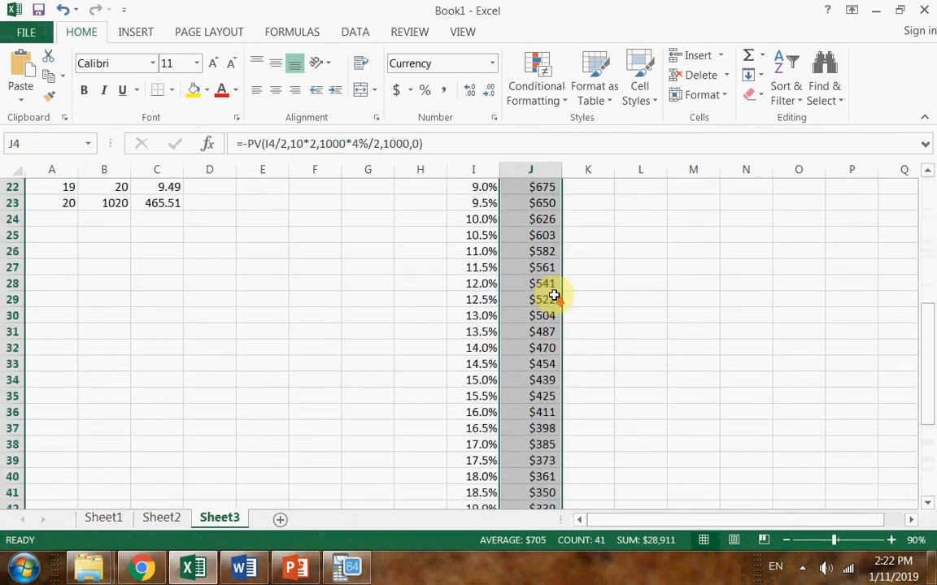
scroll(579, 311, "up", 5)
scroll(578, 310, "up", 5)
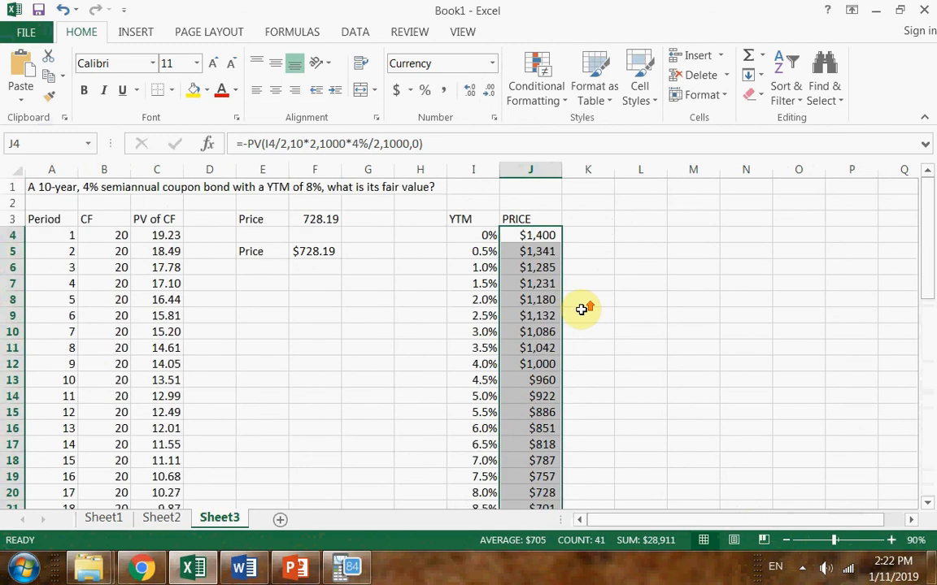
Inspect the PV formula behind the 4.0% YTM price in J12 without changing it
left_click(786, 538)
left_click(468, 290)
double_click(468, 290)
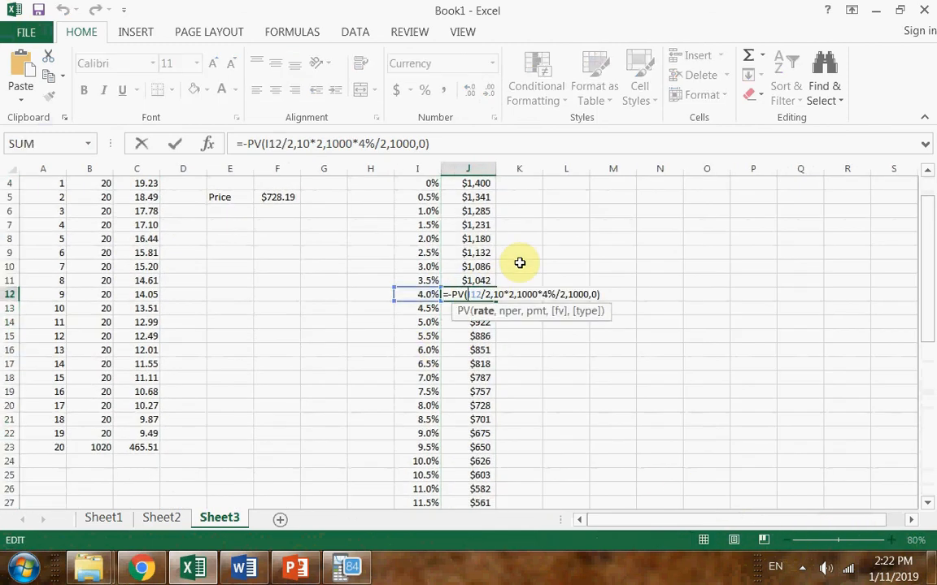
key("Escape")
scroll(554, 255, "up", 1)
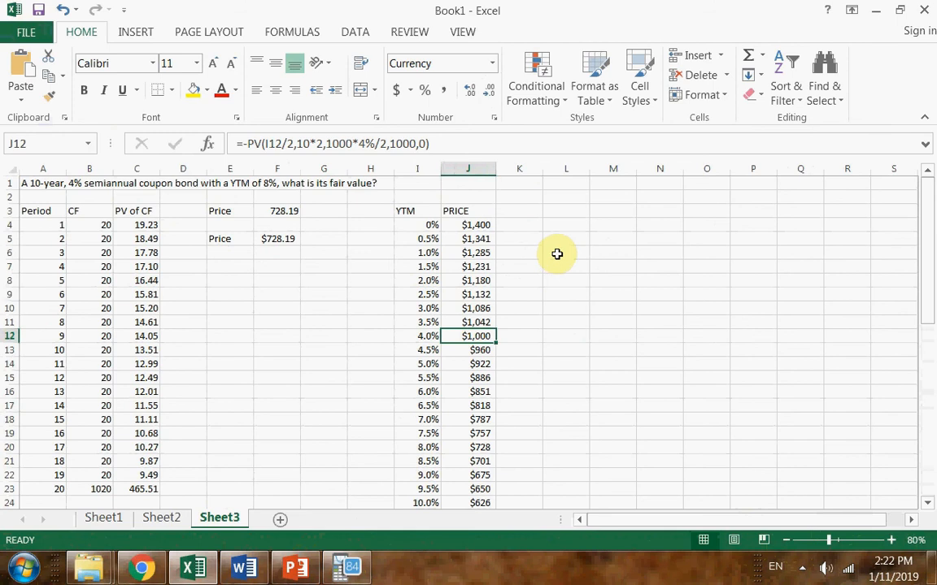
Check the Price-Interest curve question in the Word project document, then return to the Excel workbook
key("alt+Tab")
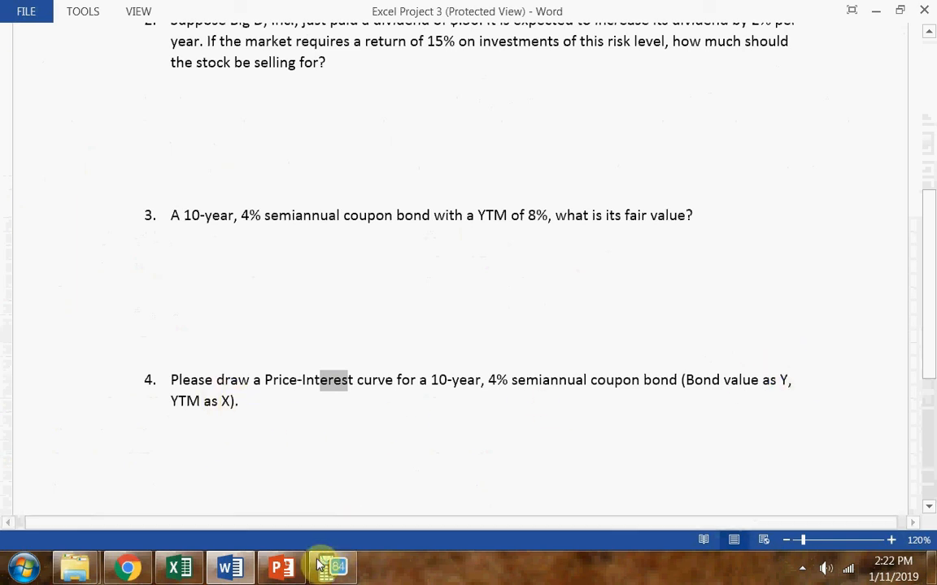
left_click(180, 567)
left_click(530, 244)
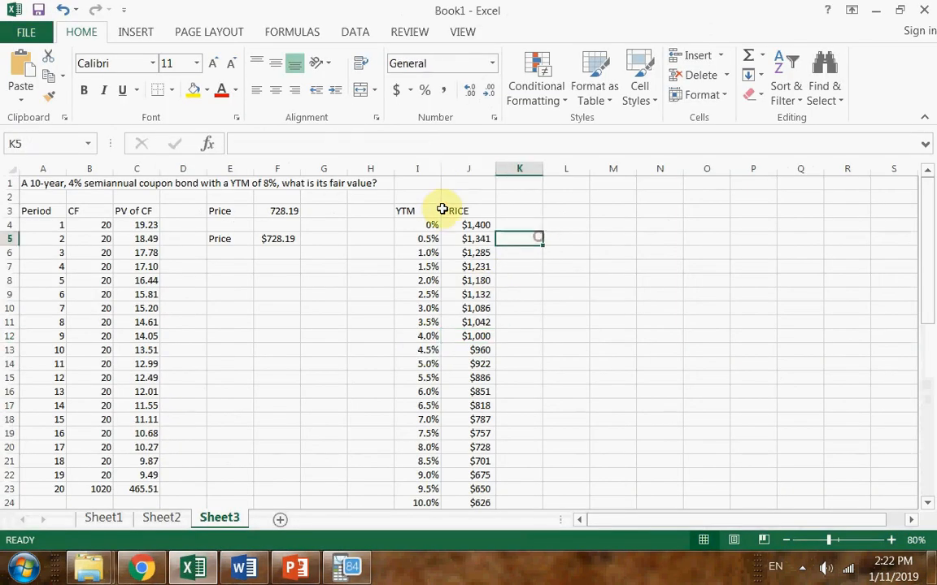
Insert a scatter chart with smooth lines and markers from the YTM and PRICE data in I3:J44
left_click_drag(460, 210, 486, 395)
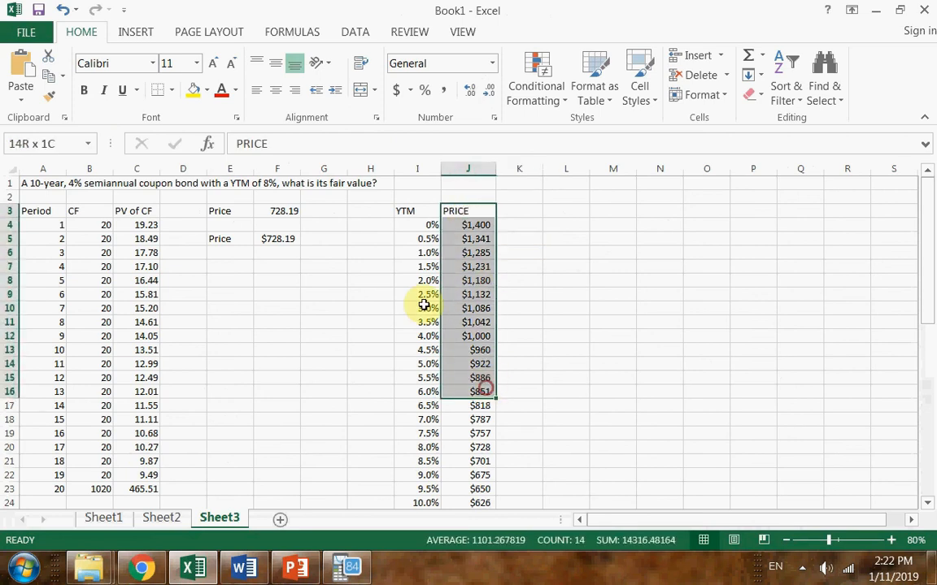
left_click_drag(410, 211, 439, 338)
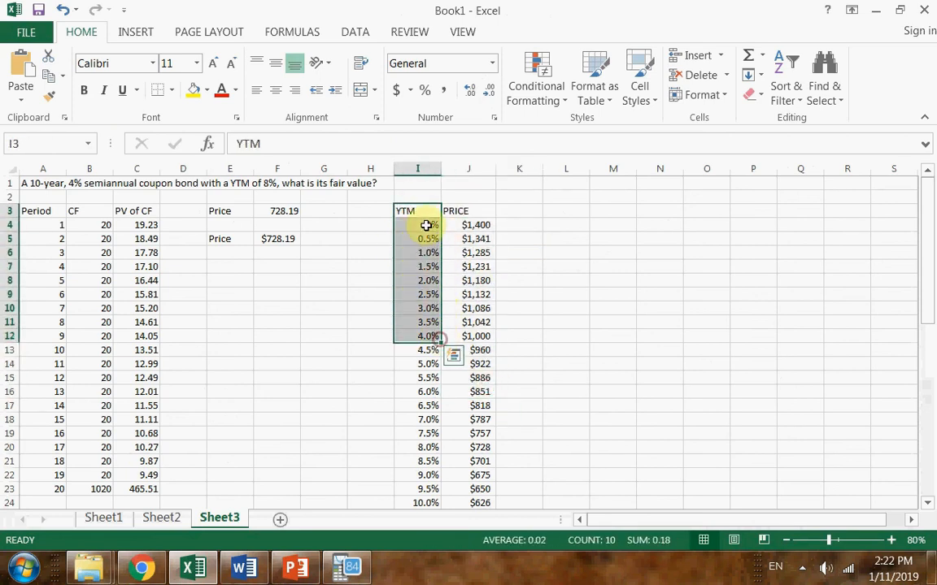
left_click_drag(423, 213, 463, 492)
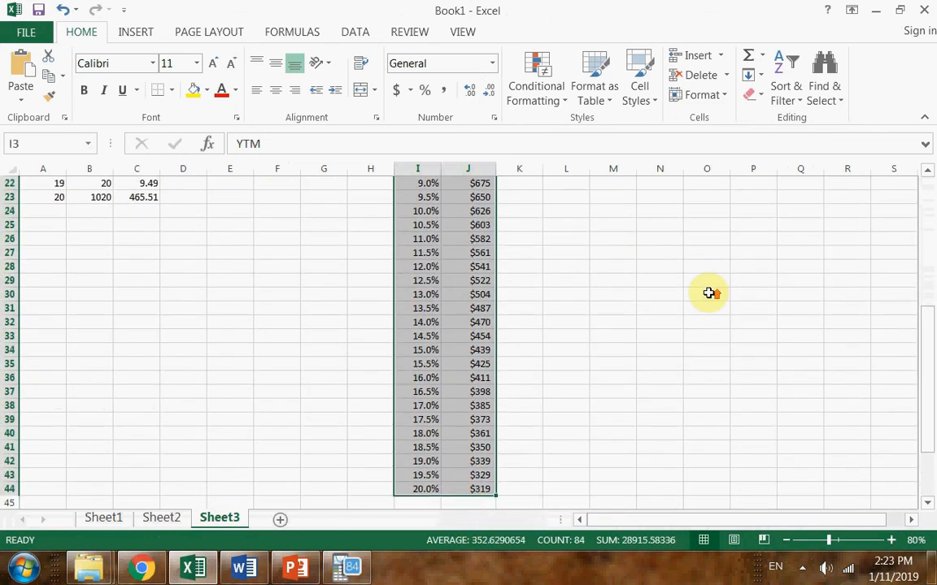
scroll(711, 292, "up", 7)
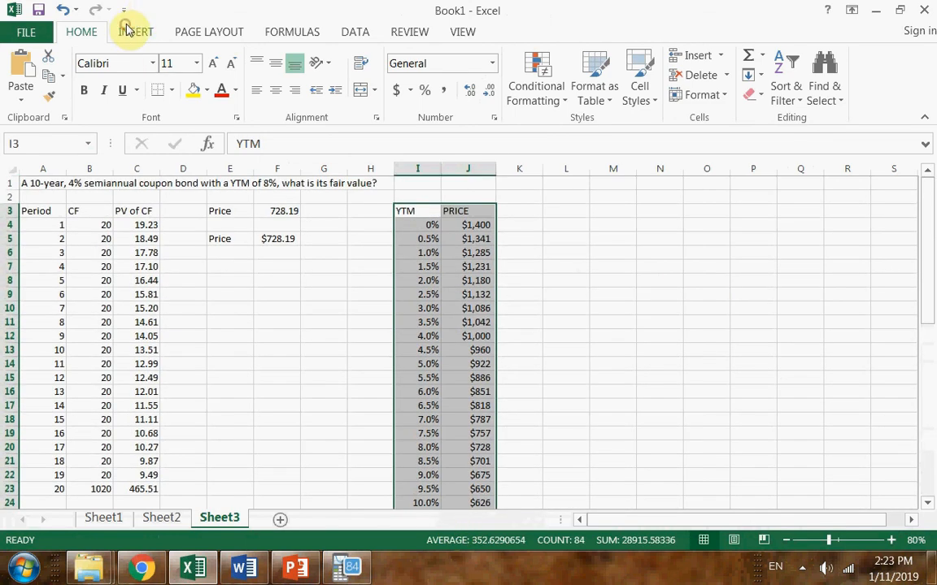
left_click(132, 30)
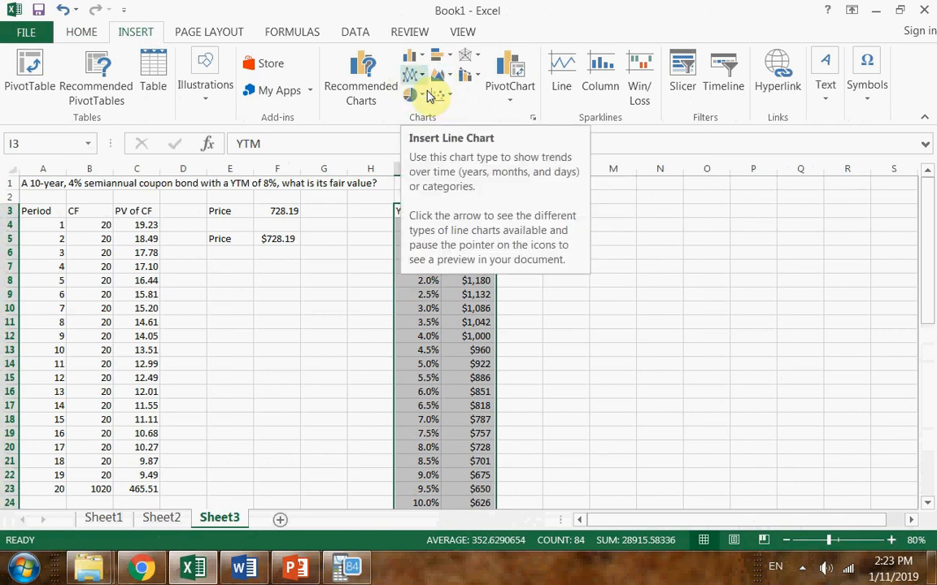
left_click(443, 98)
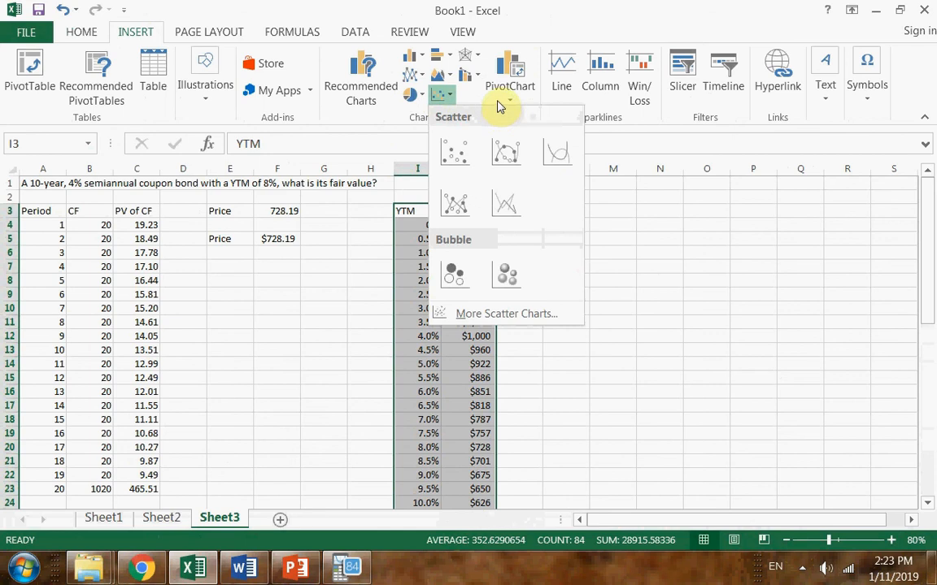
left_click(505, 155)
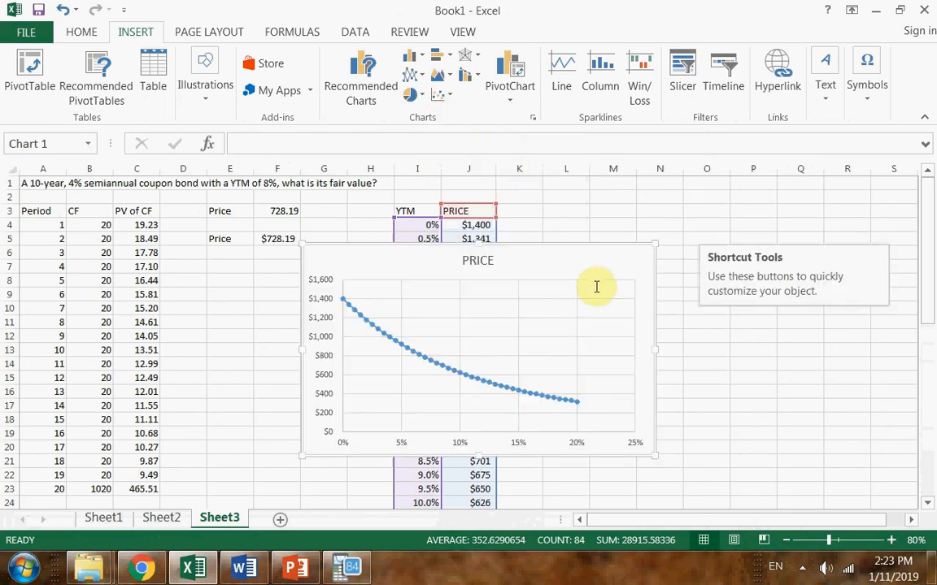
Move the chart clear of the data, beside the PRICE column, and apply the first quick layout with axis titles and a legend
left_click_drag(648, 213, 809, 191)
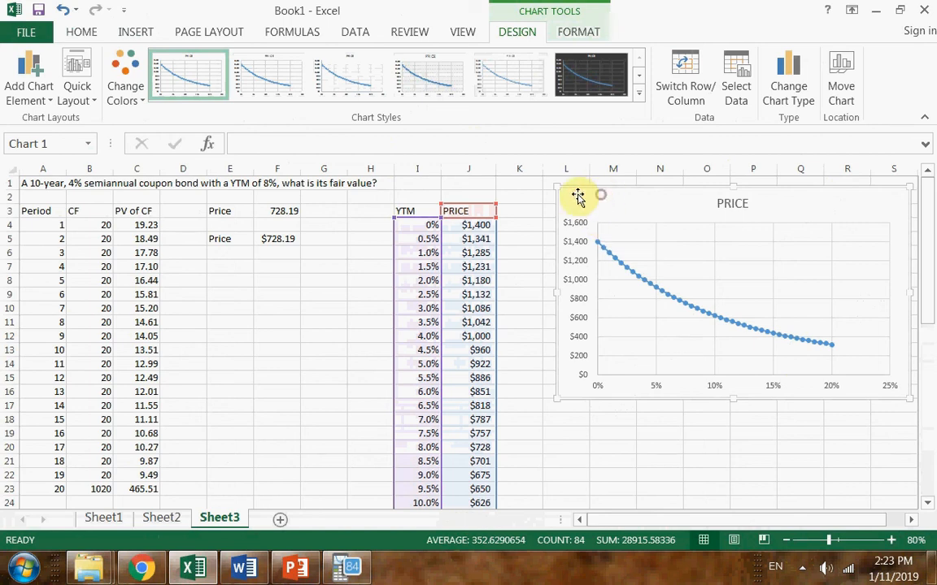
left_click(78, 98)
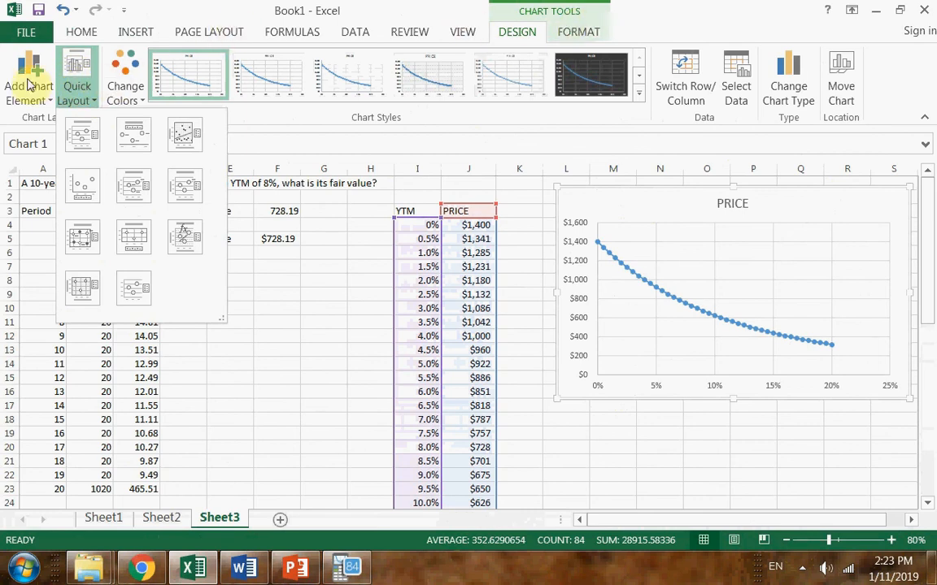
left_click(85, 136)
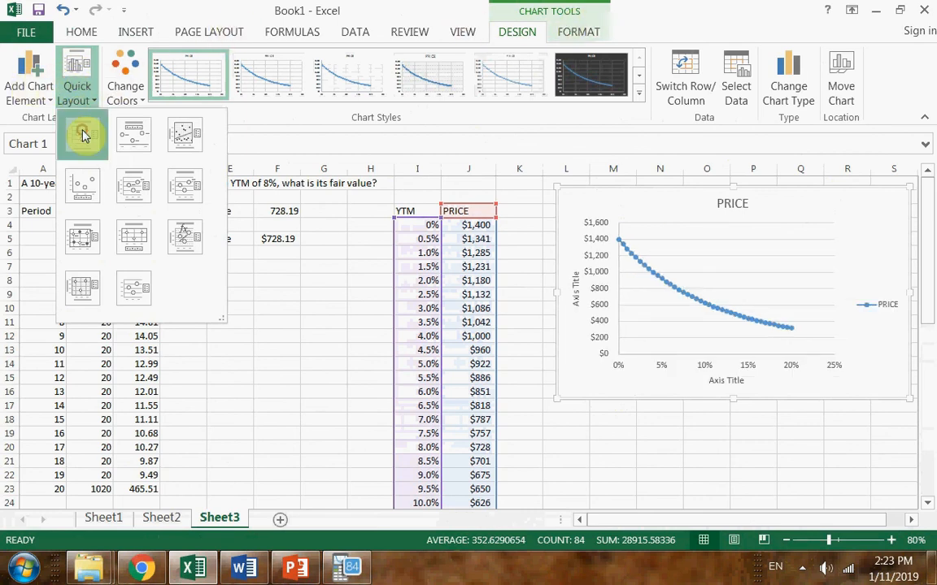
Change the chart title to "Bond Price vs Interest"
left_click(733, 203)
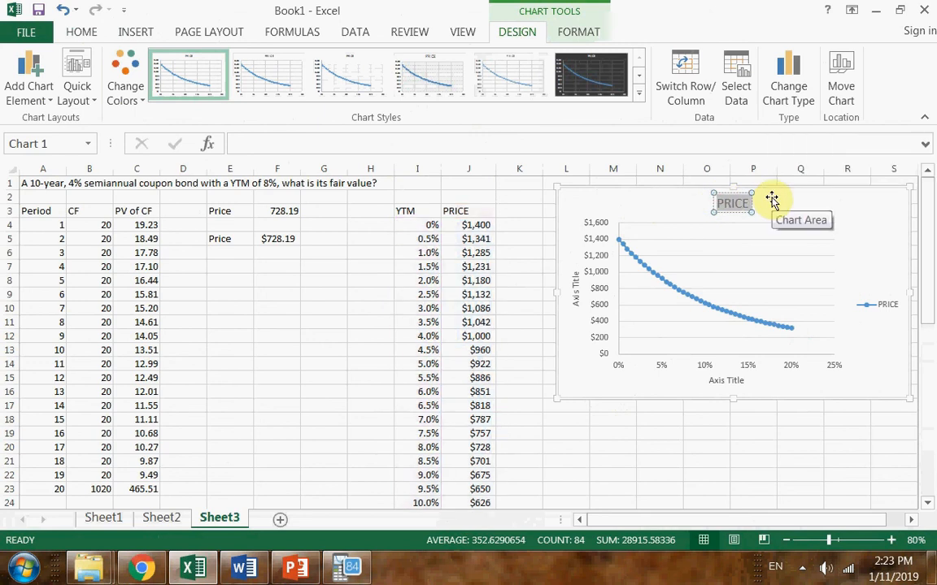
type("Bond Price vs")
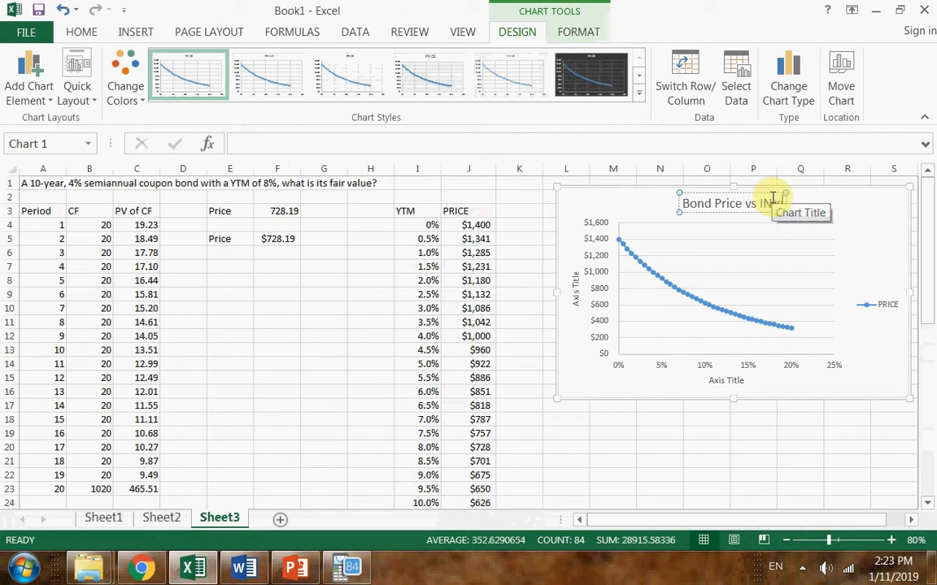
type(" Interest")
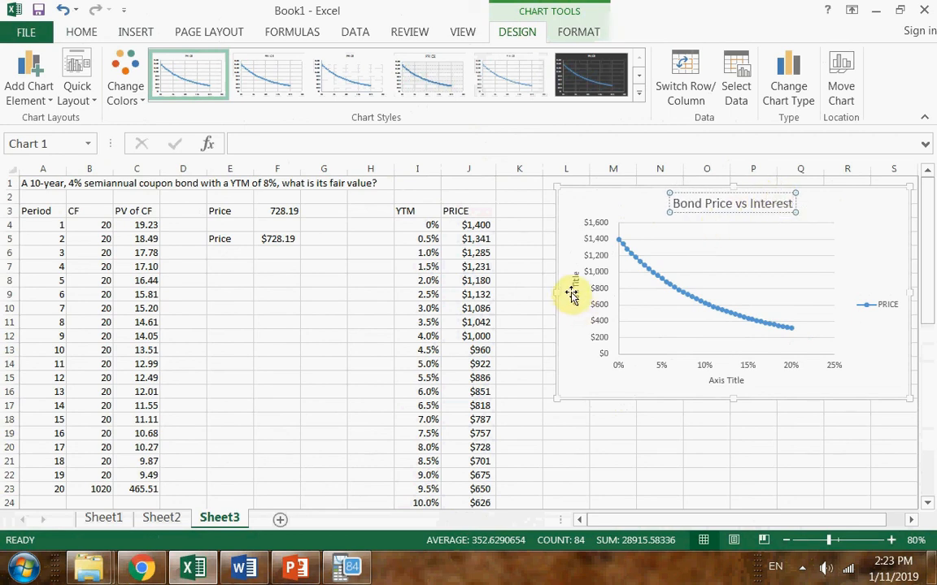
Change the chart's vertical axis title to "Bond Price"
left_click(575, 286)
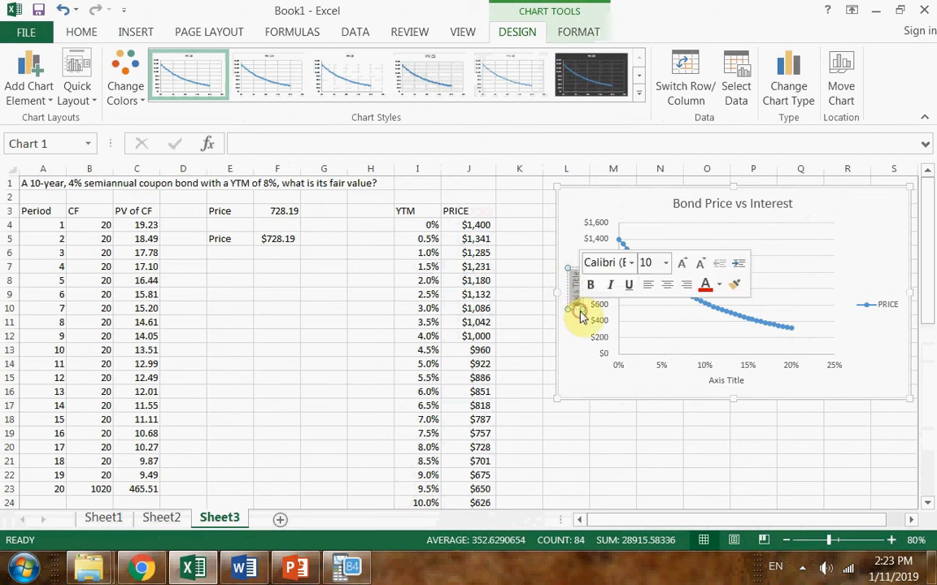
key("Delete")
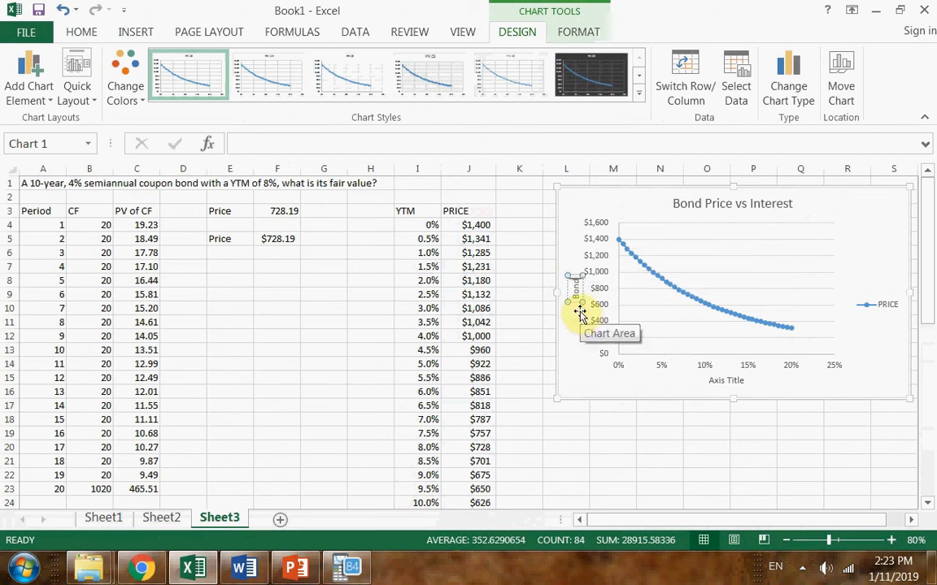
type("Bond Price")
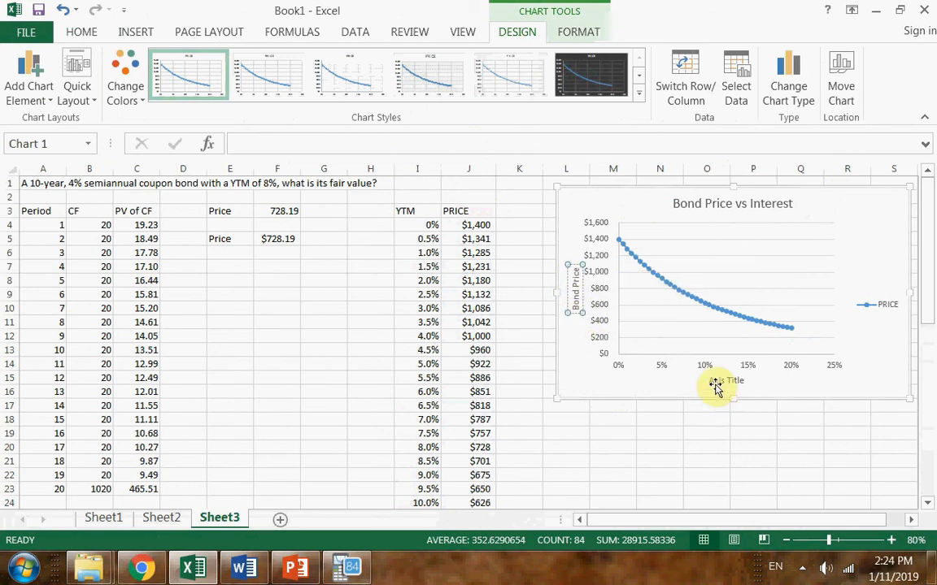
Change the chart's horizontal axis title to "YTM (Interet)"
left_click(714, 381)
left_click_drag(707, 380, 744, 381)
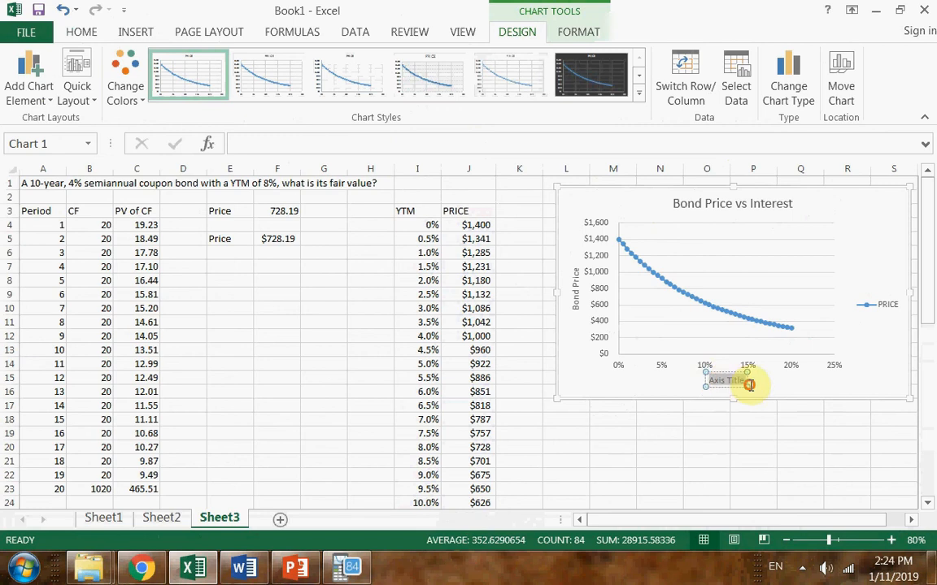
type("YTM")
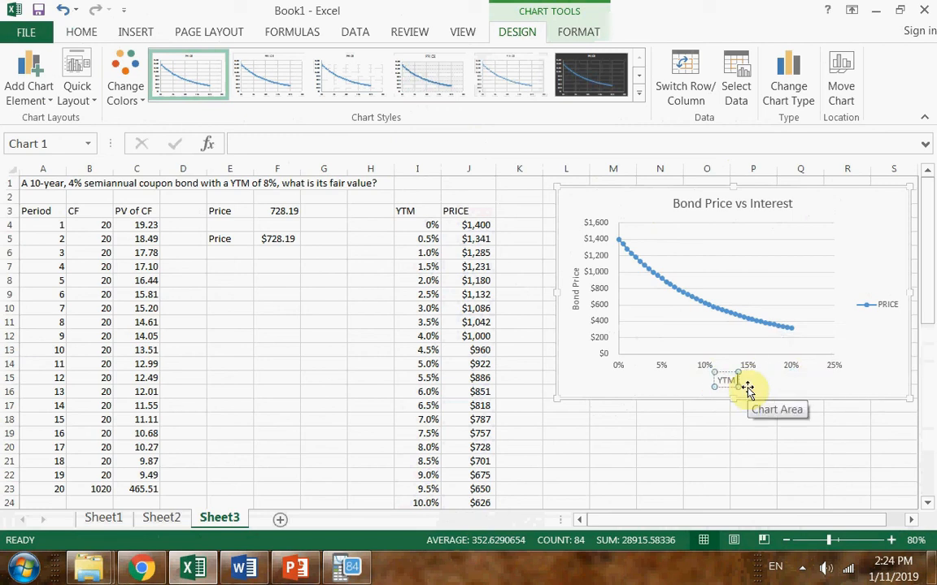
type(" (Intere")
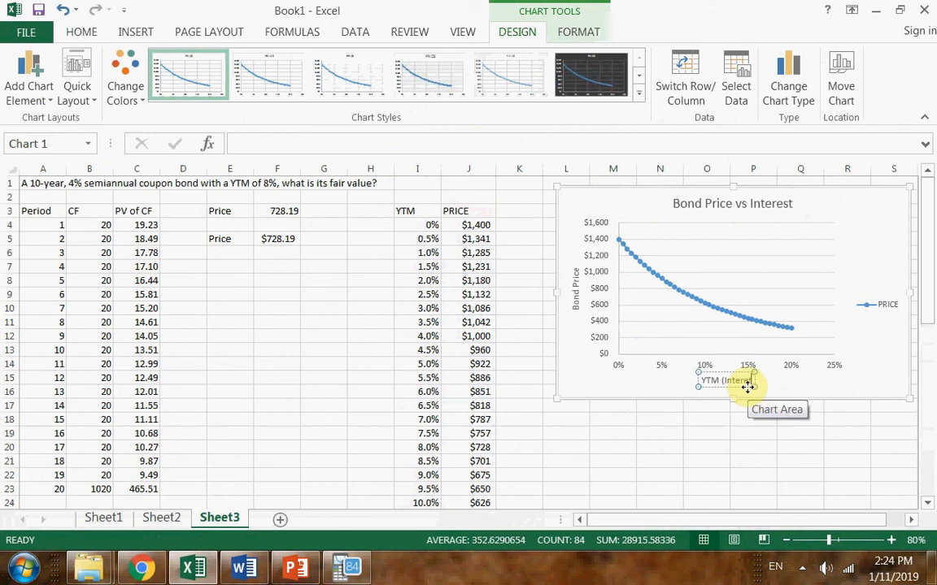
type("t)")
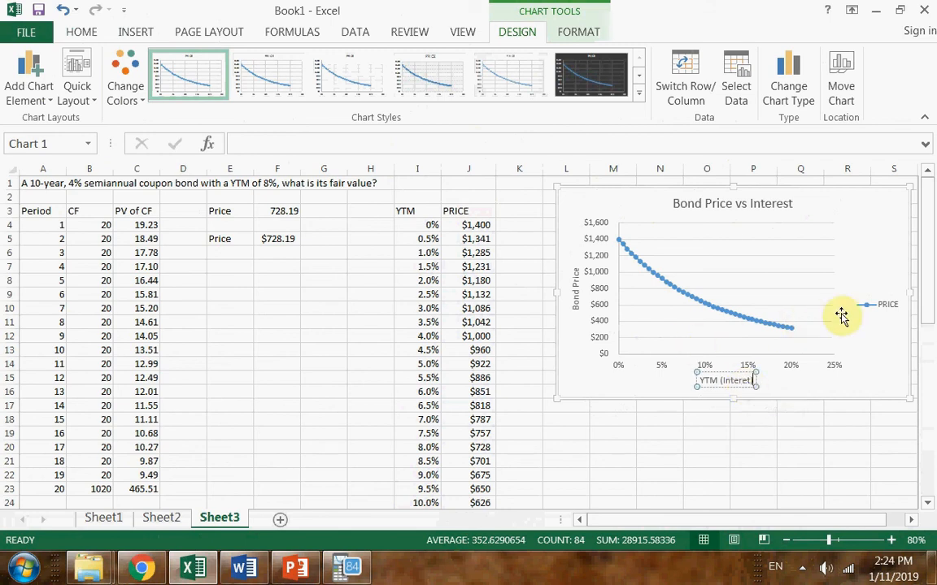
Delete the PRICE legend from the chart
left_click(884, 311)
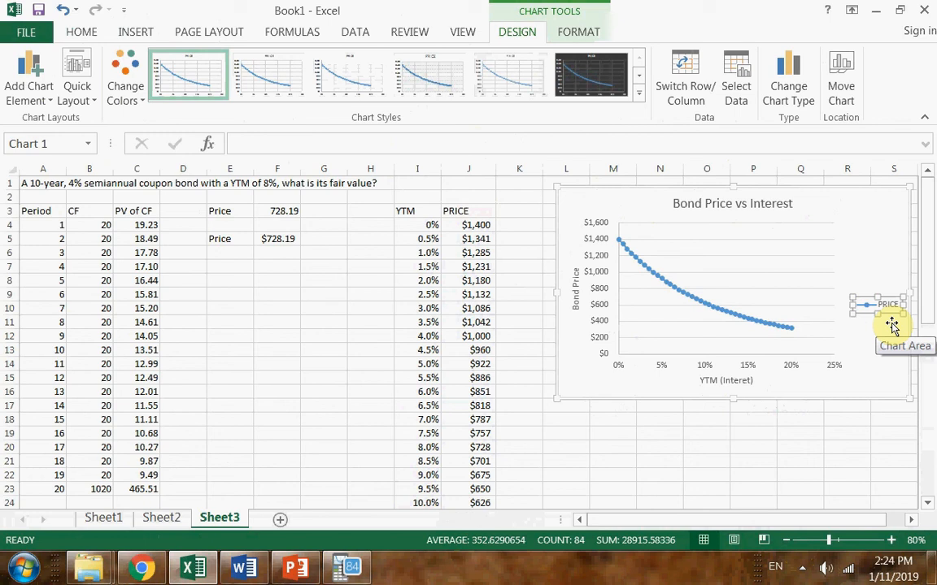
left_click(869, 305)
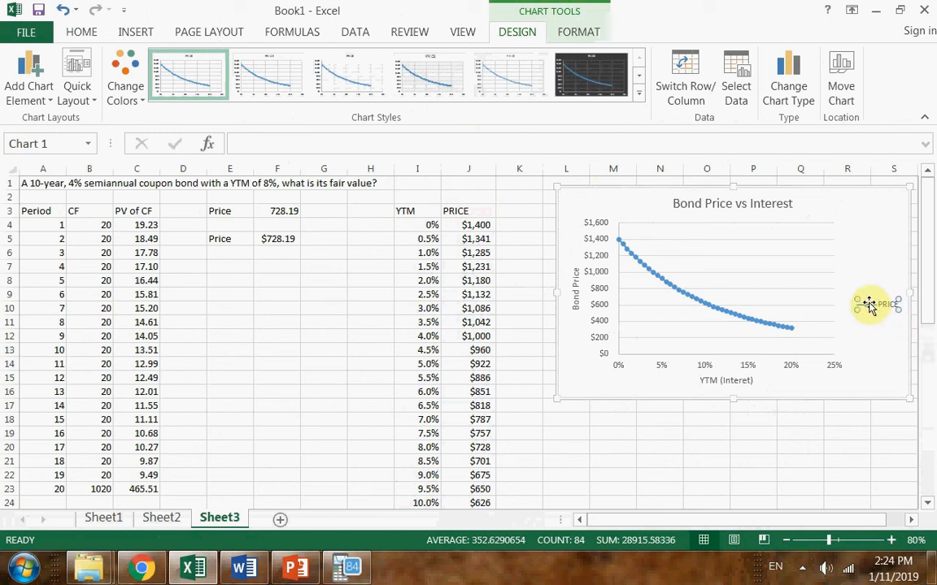
left_click(872, 321)
left_click(874, 307)
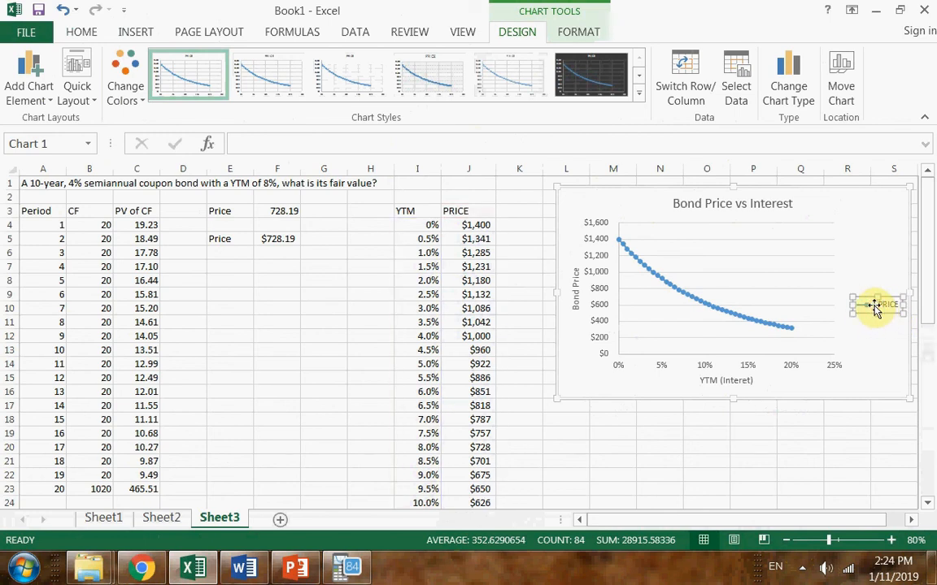
key("Delete")
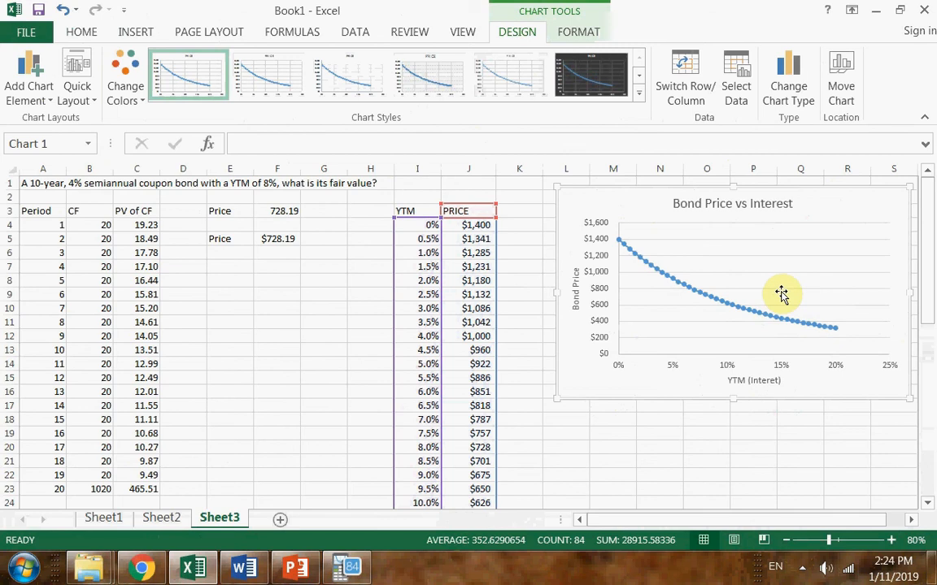
Shift the chart closer to the PRICE column and set its horizontal axis maximum to 0.20
left_click_drag(680, 213, 581, 205)
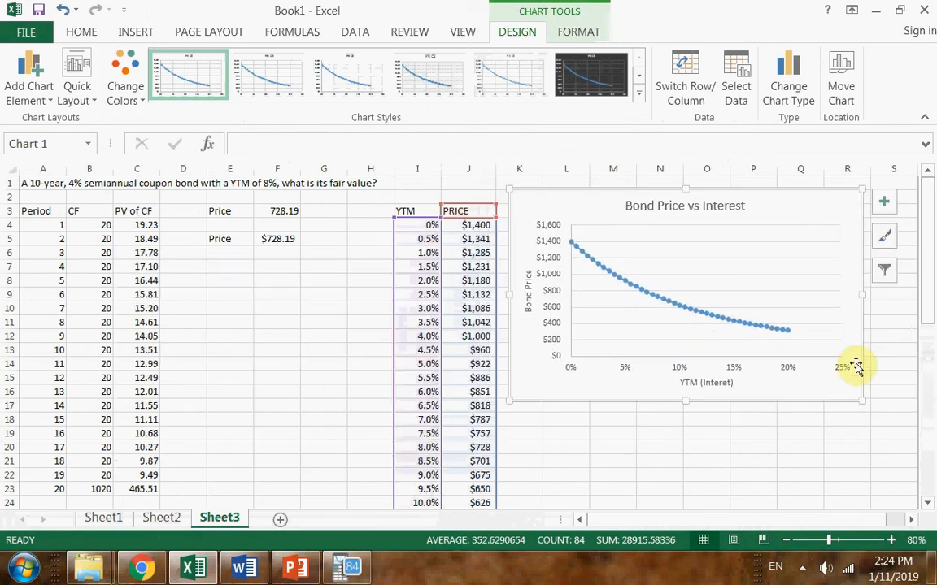
left_click(837, 364)
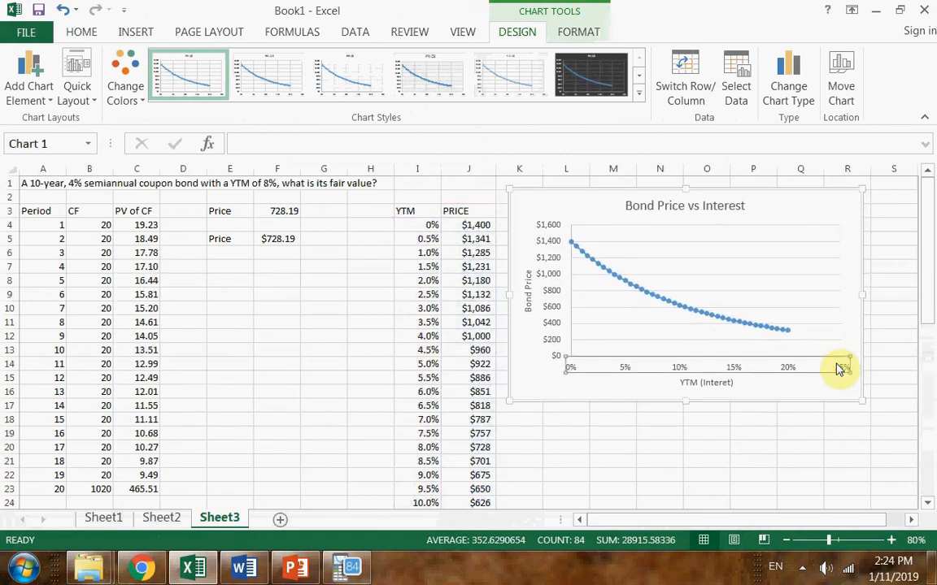
double_click(839, 368)
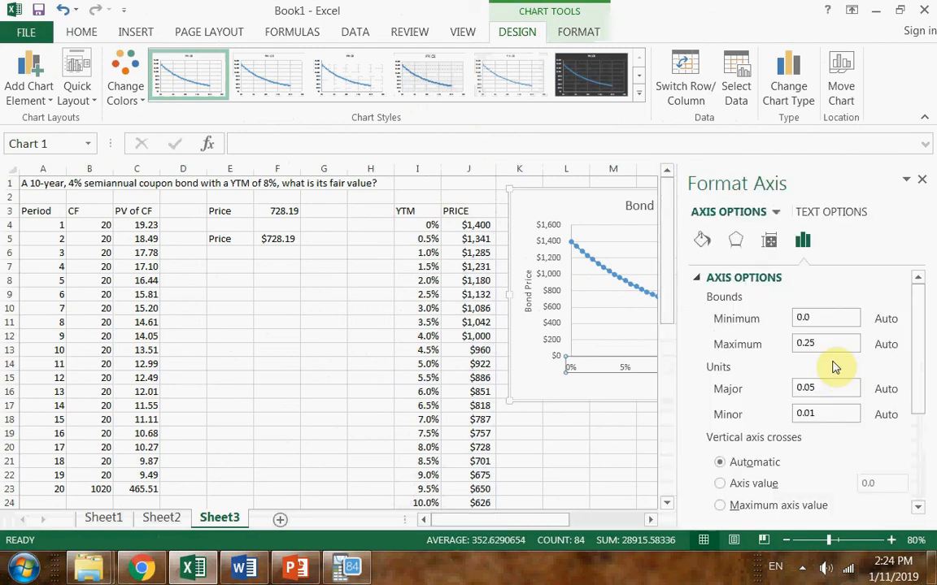
left_click_drag(823, 341, 808, 341)
type("0")
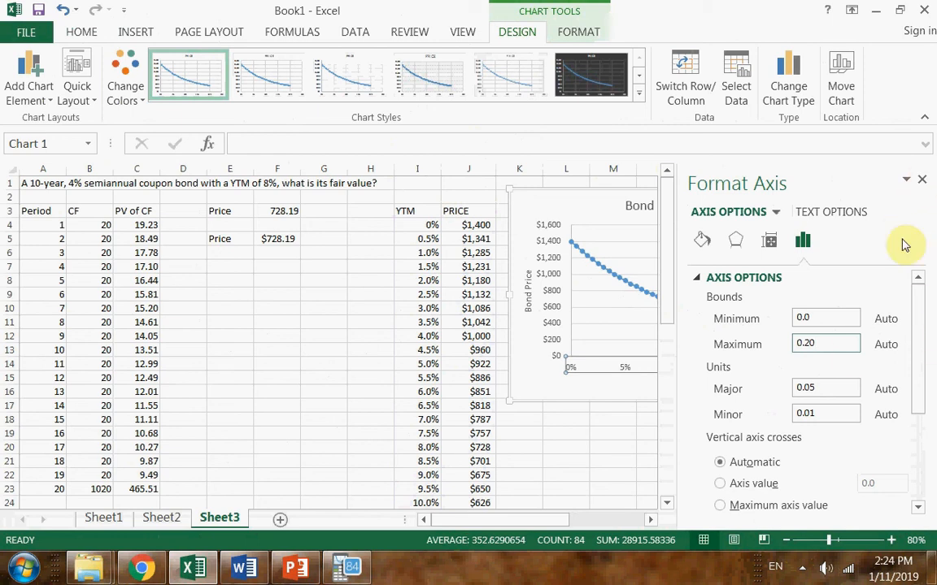
left_click(924, 181)
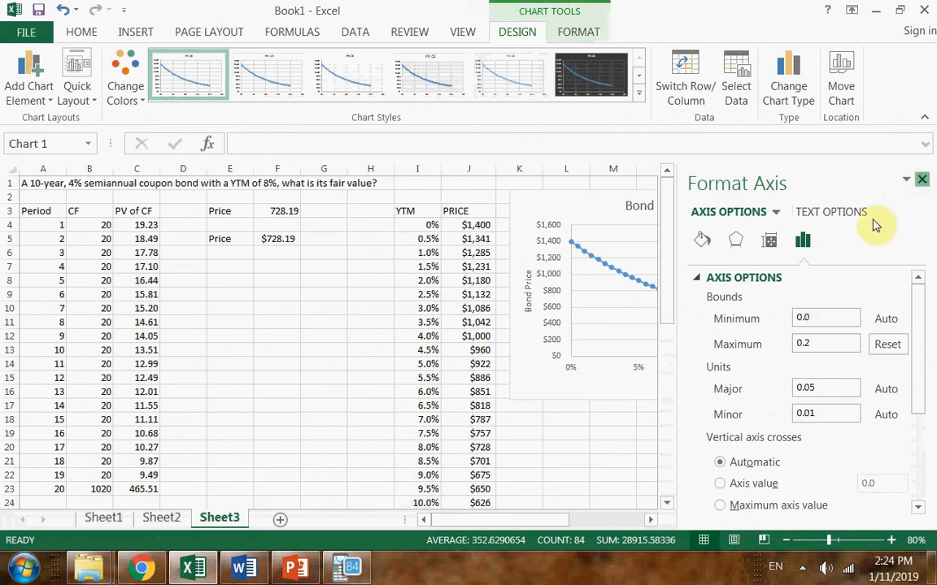
Move the chart over columns E to L and review the horizontal axis's bounds and its maximum setting
left_click_drag(606, 194, 332, 208)
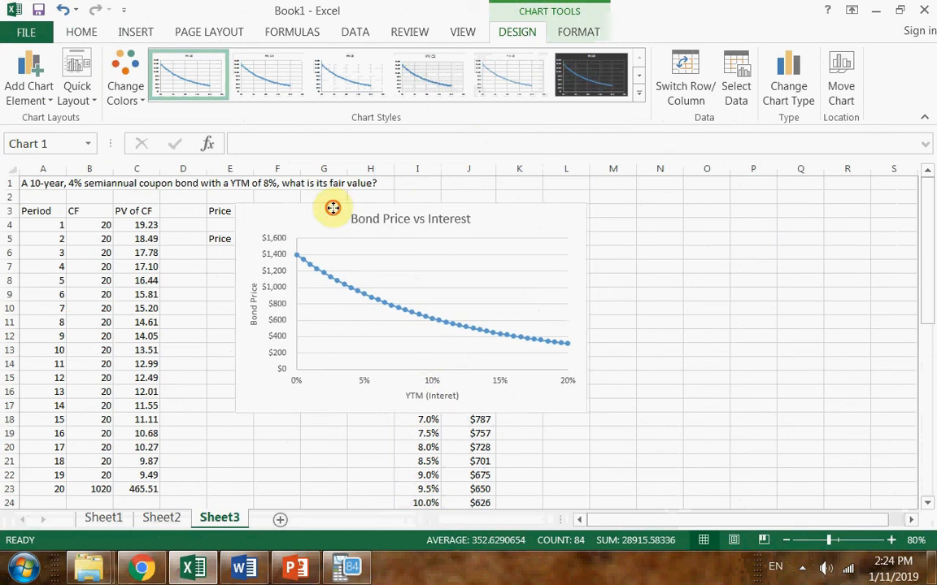
double_click(431, 380)
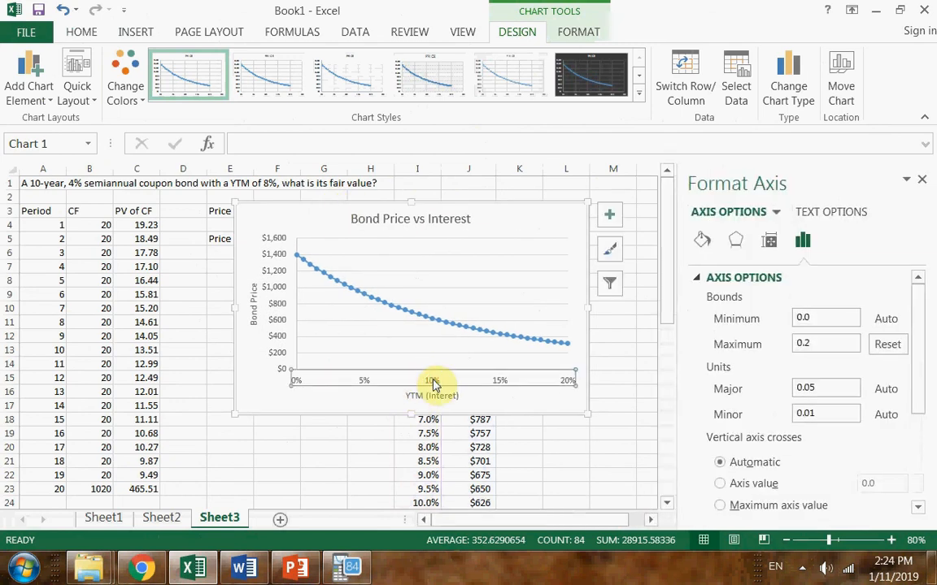
left_click(363, 383)
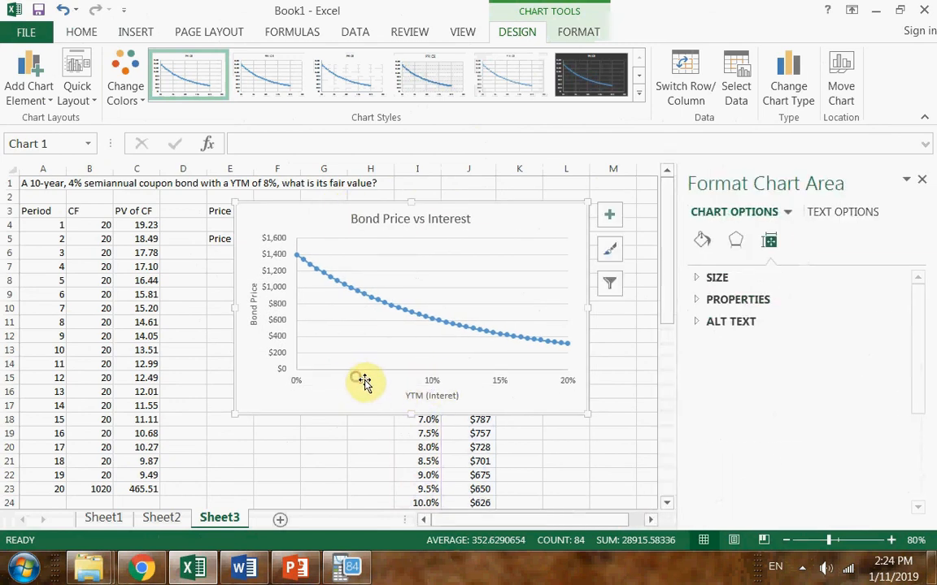
left_click(365, 383)
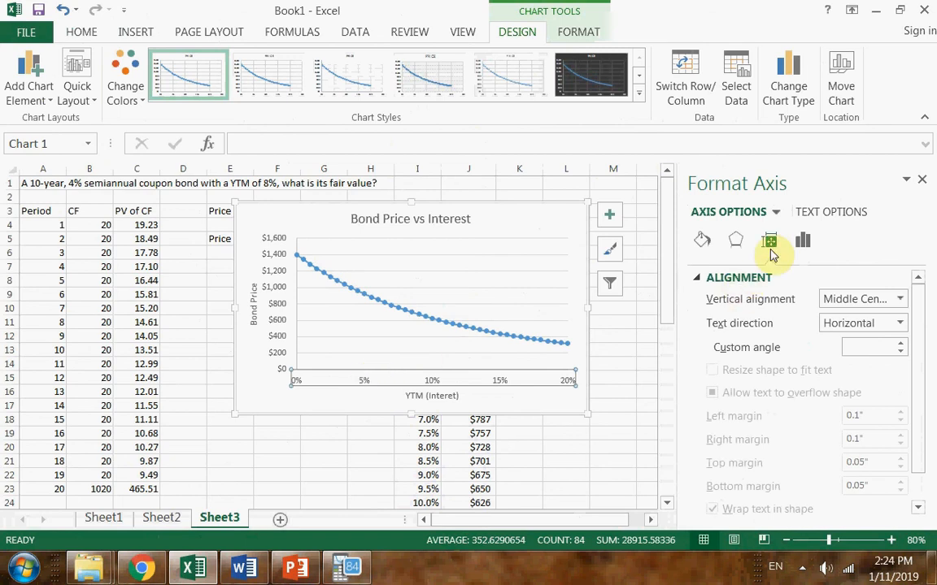
left_click(536, 378)
left_click(505, 382)
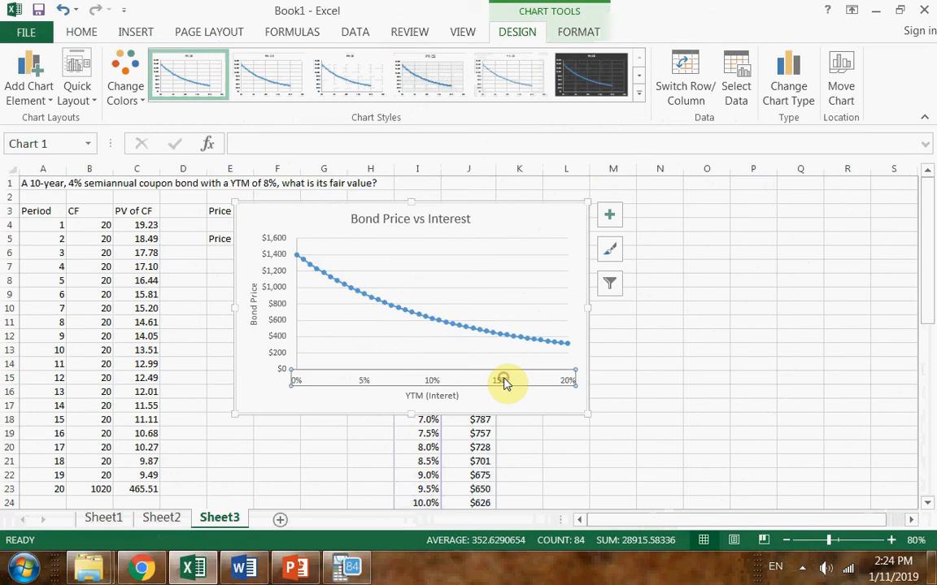
double_click(504, 383)
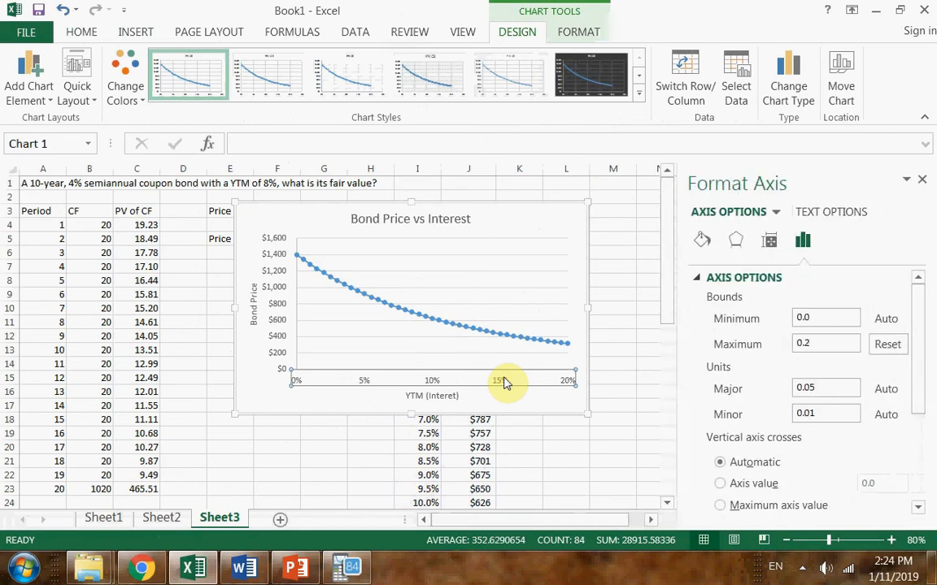
left_click(820, 346)
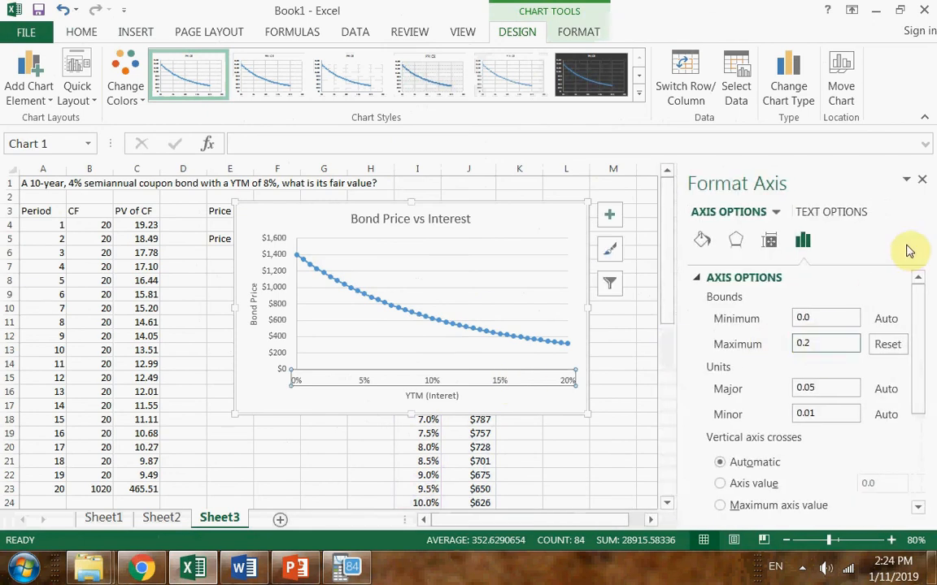
Close the axis formatting options and place the chart beside the PRICE column, starting in column K near row 3
left_click(921, 179)
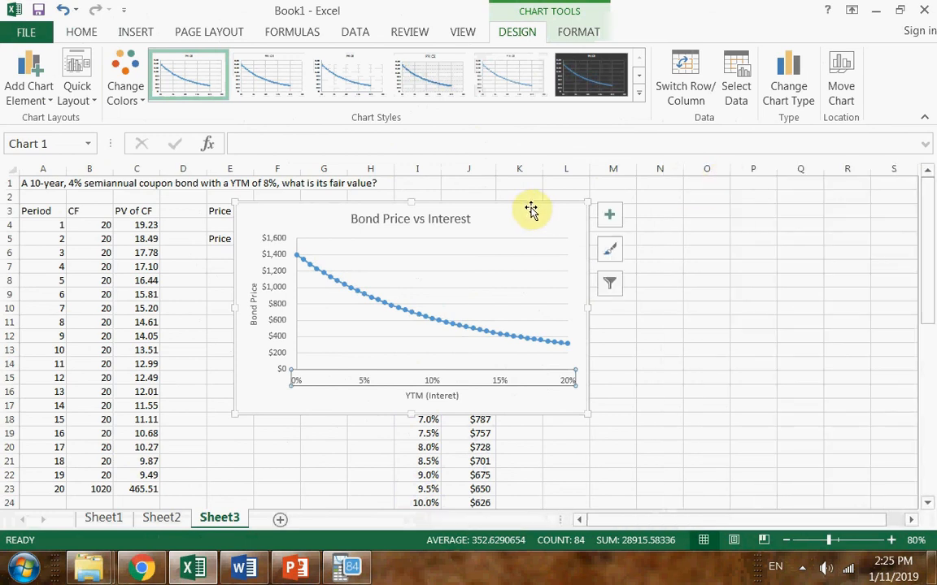
left_click_drag(534, 208, 826, 219)
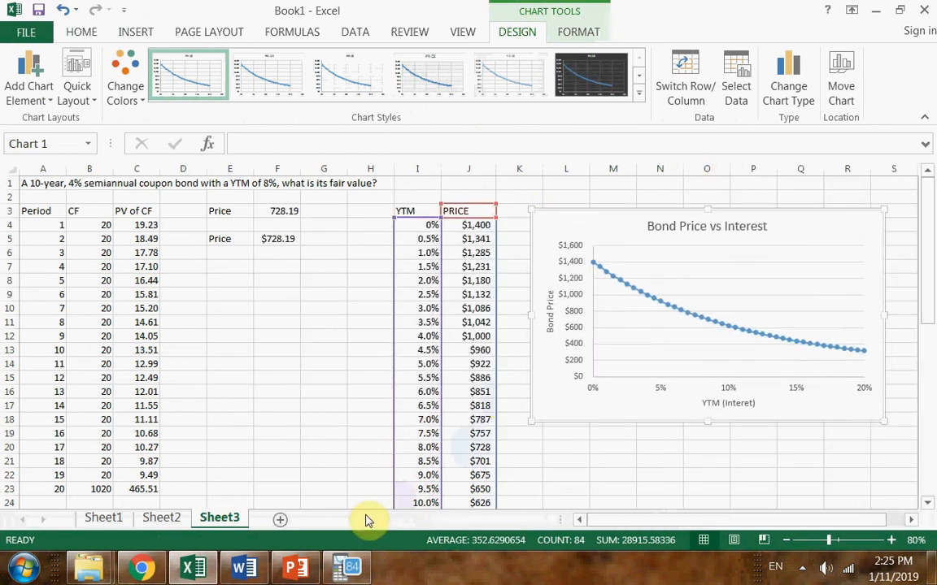